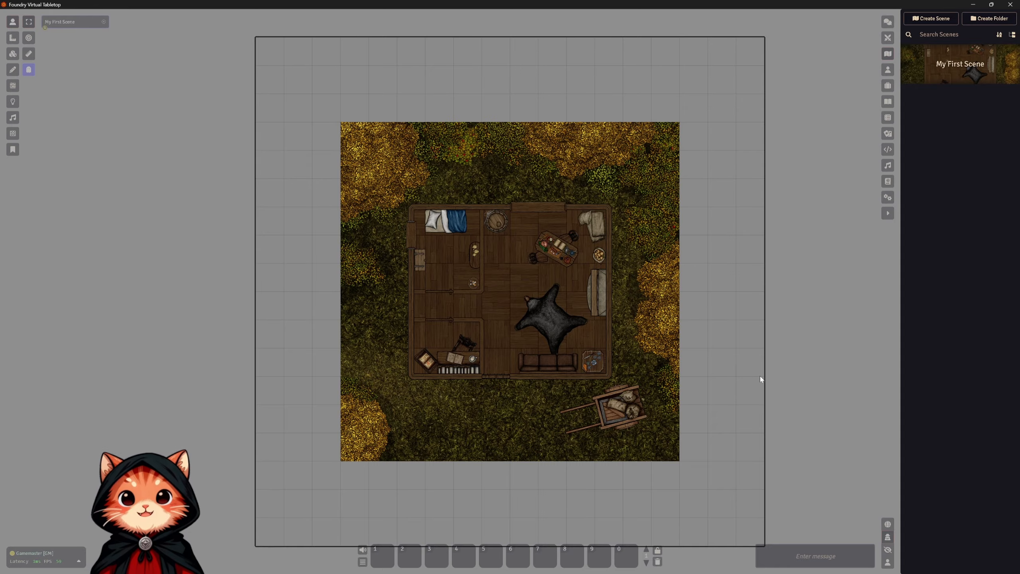
Set the background color of My First Scene to black and save the scene configuration.
right_click(955, 67)
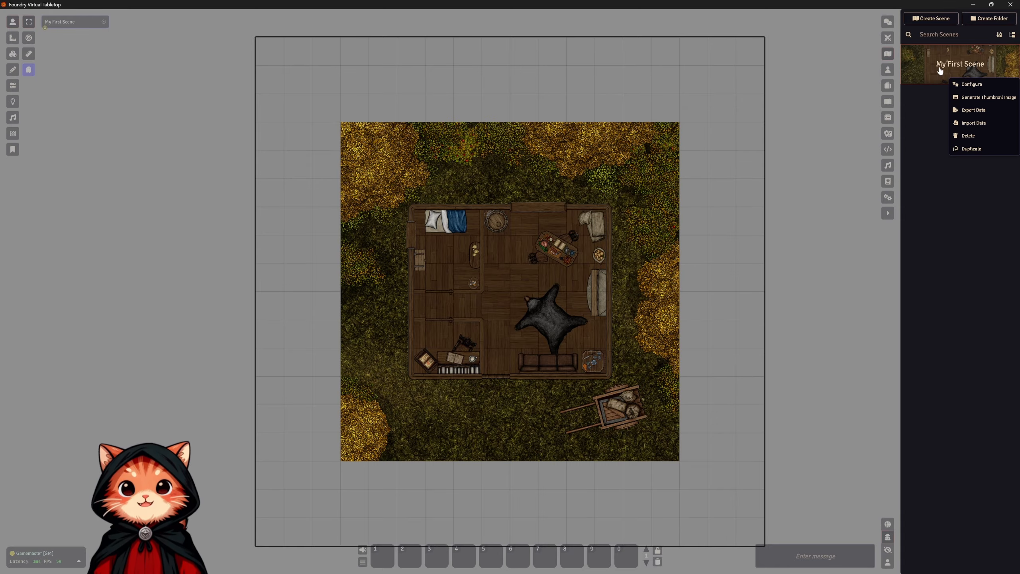
click(971, 84)
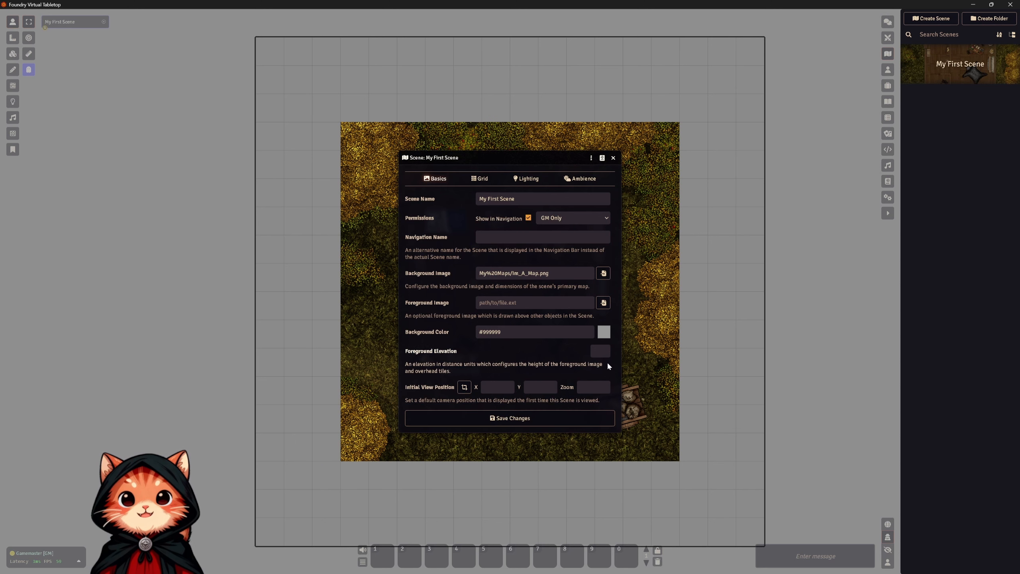
click(608, 333)
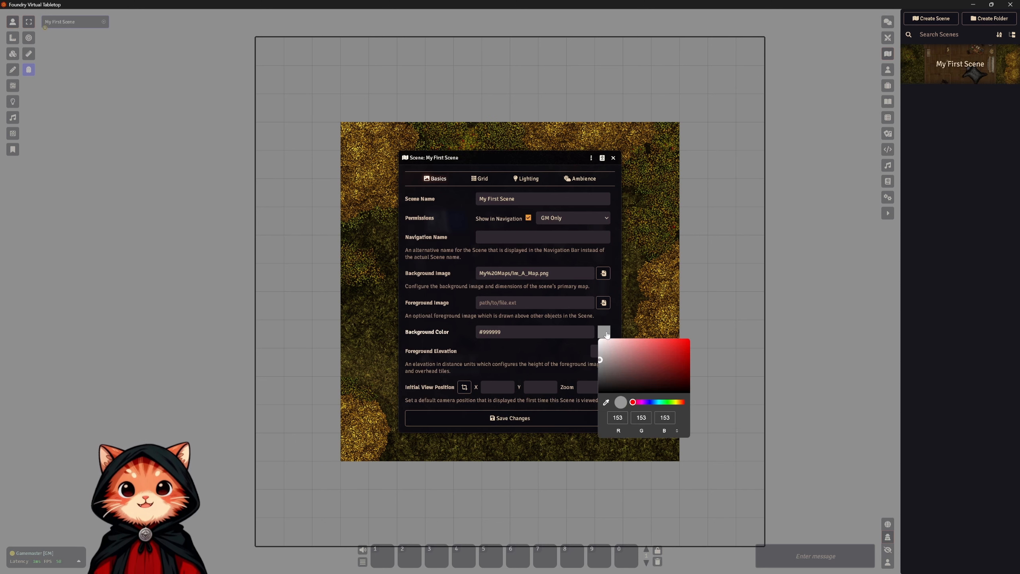
drag(608, 369, 585, 410)
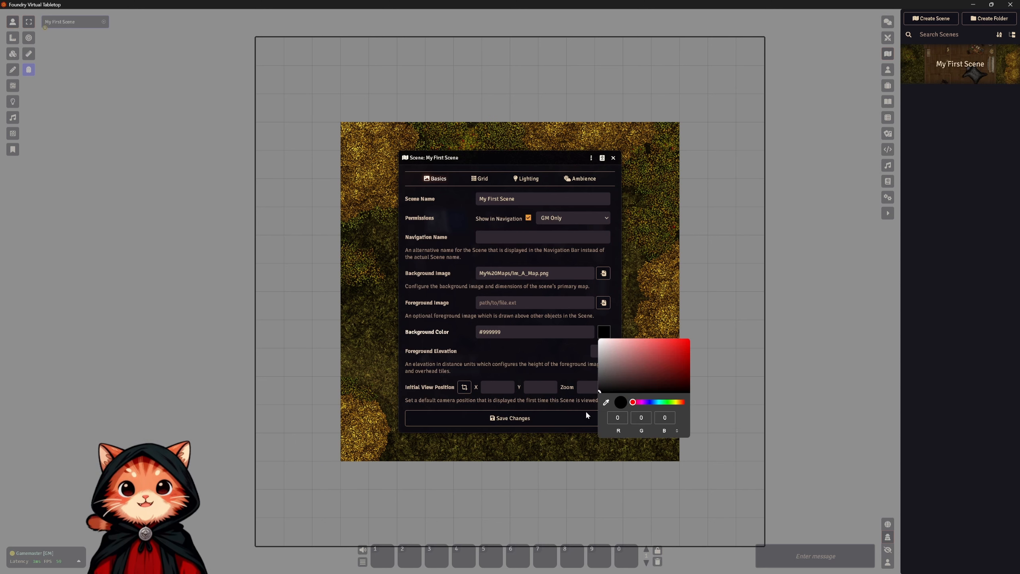
click(505, 421)
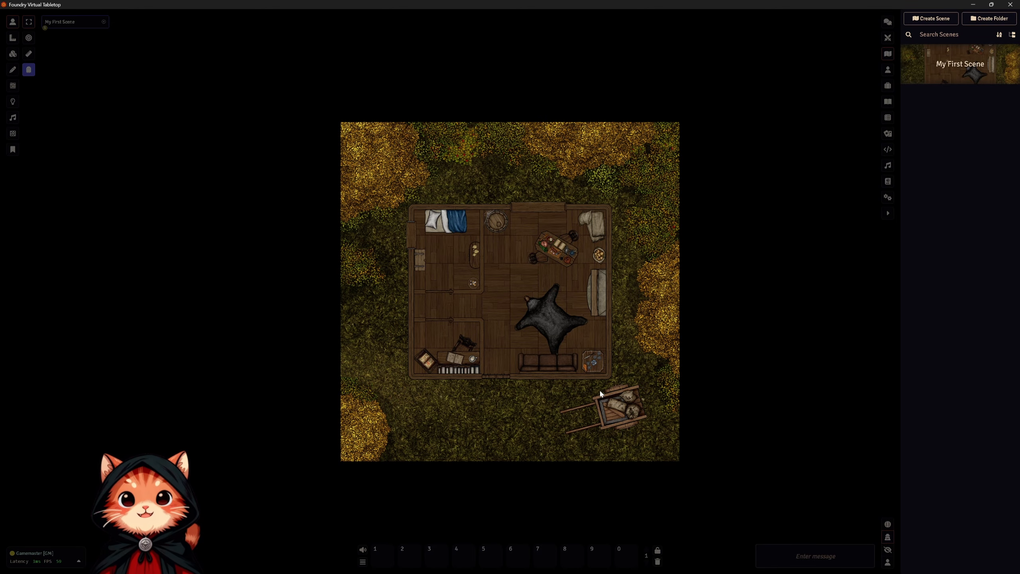
Frame the cabin closely on the map and activate the wall drawing controls.
scroll(594, 330, up, 12)
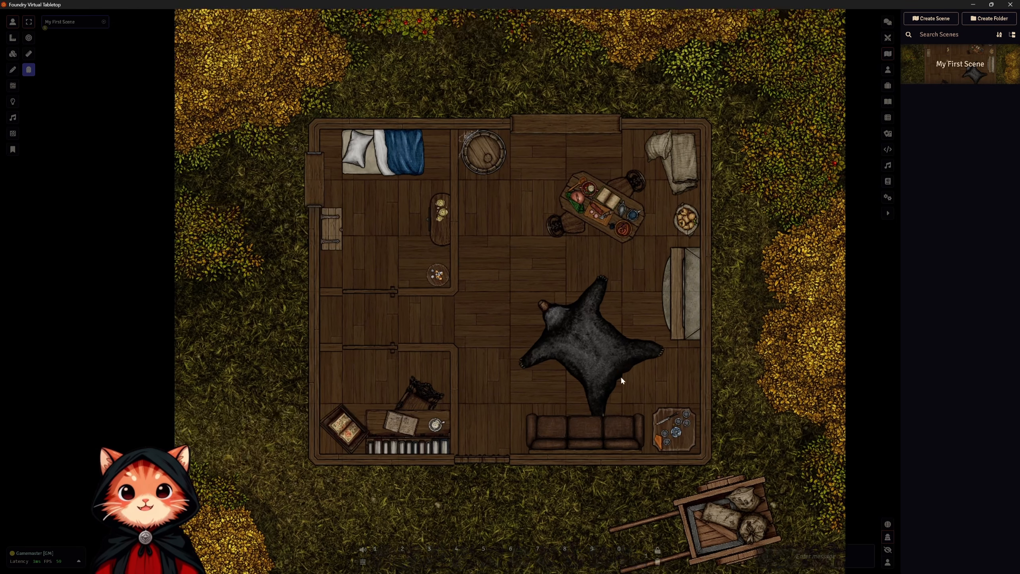
drag(658, 411, 636, 322)
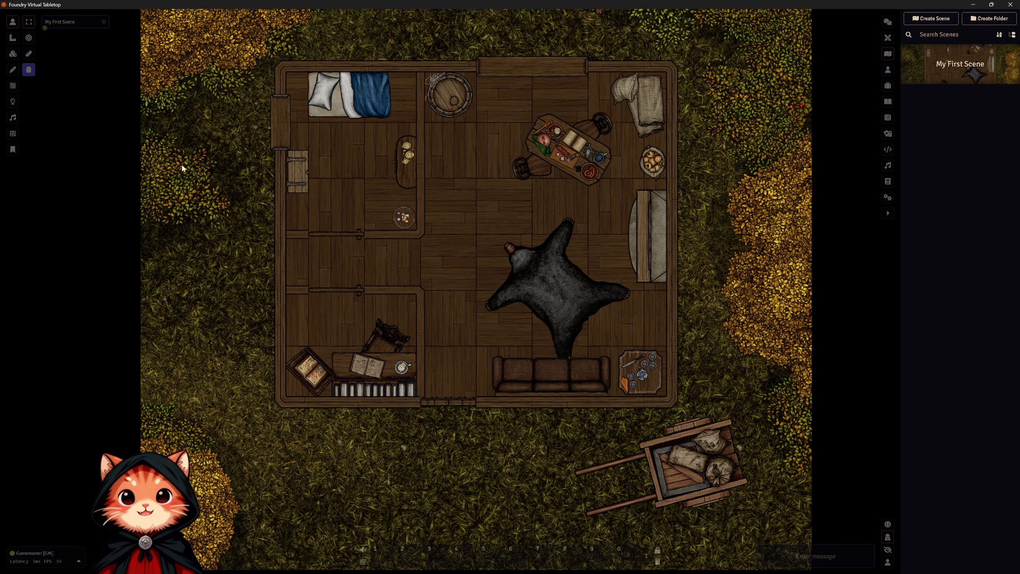
click(14, 88)
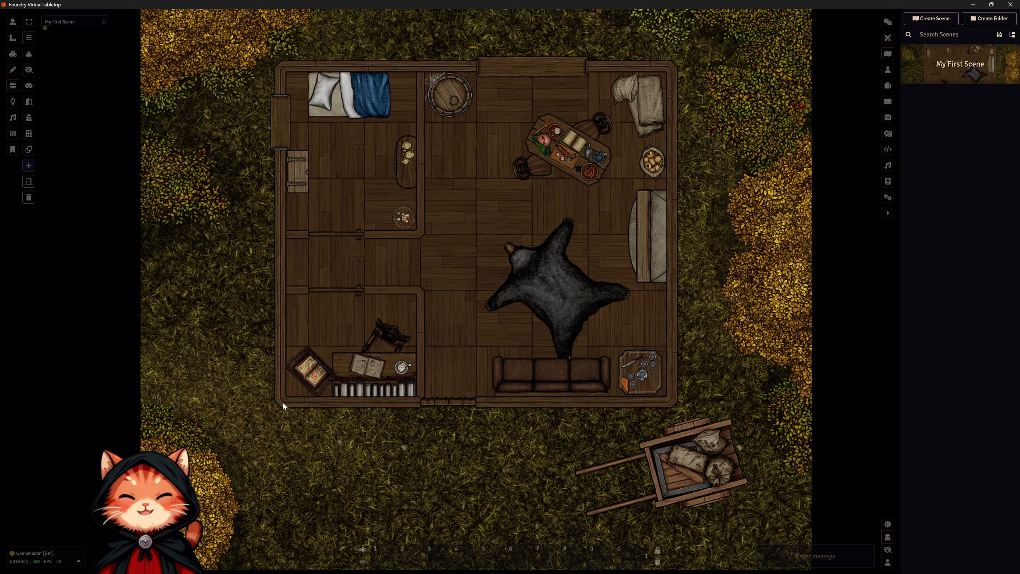
Try a single wall along the cabin's south edge with a second segment up the east side, and undo both.
drag(283, 403, 672, 405)
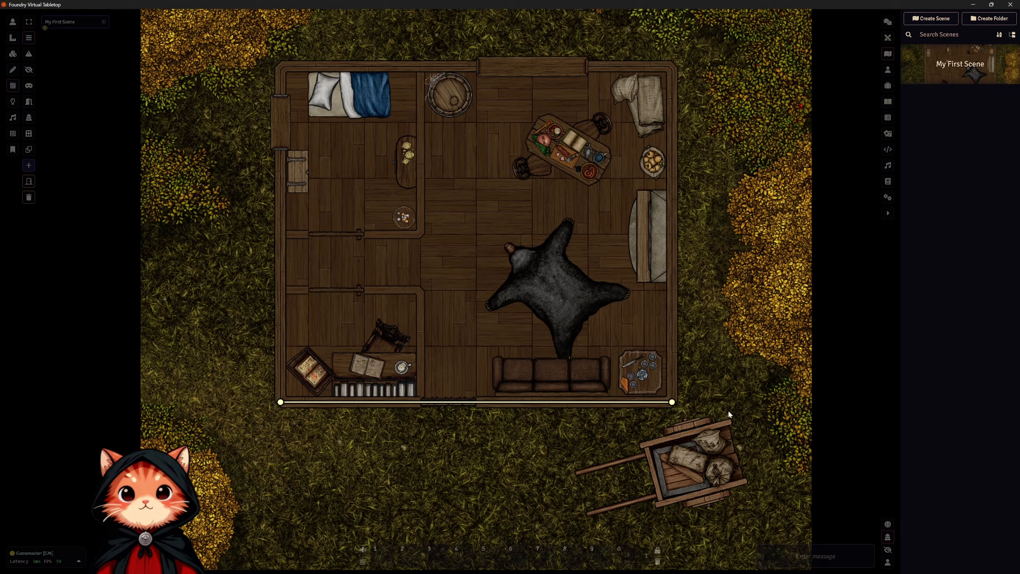
drag(672, 401, 672, 318)
drag(665, 386, 695, 425)
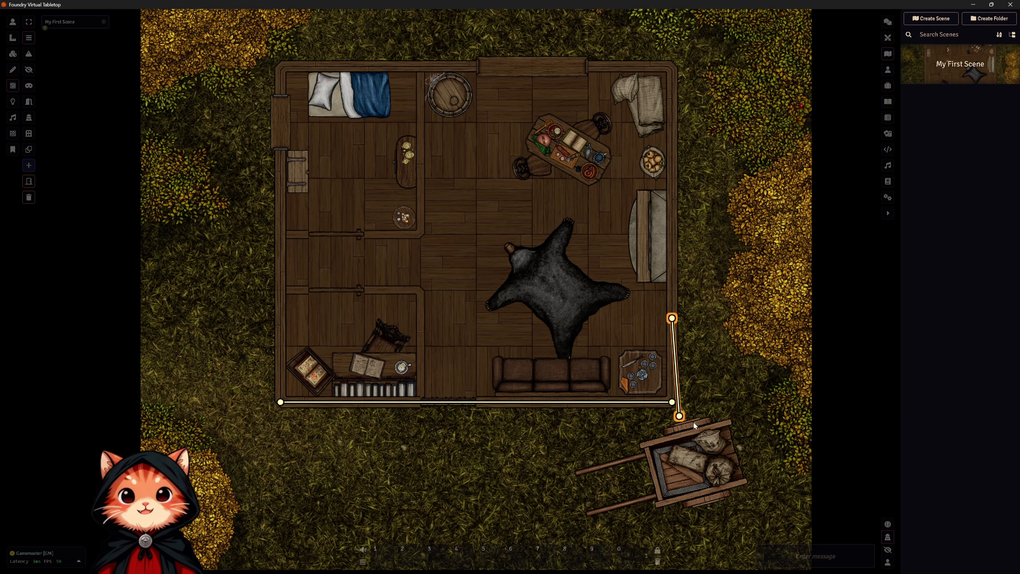
key(ctrl+z)
key(ctrl+z)
key(ctrl+z)
key(ctrl+z)
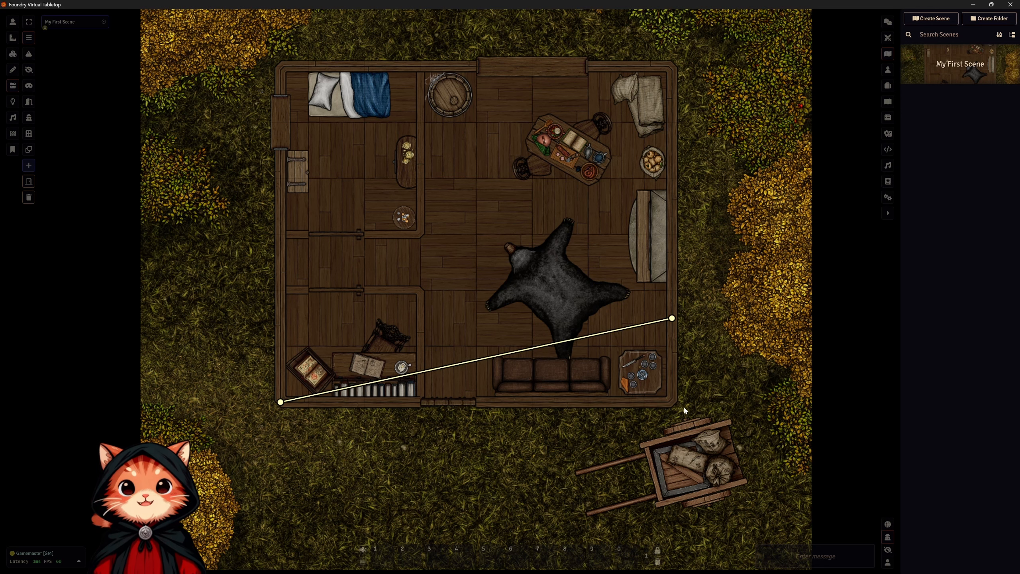
key(ctrl+z)
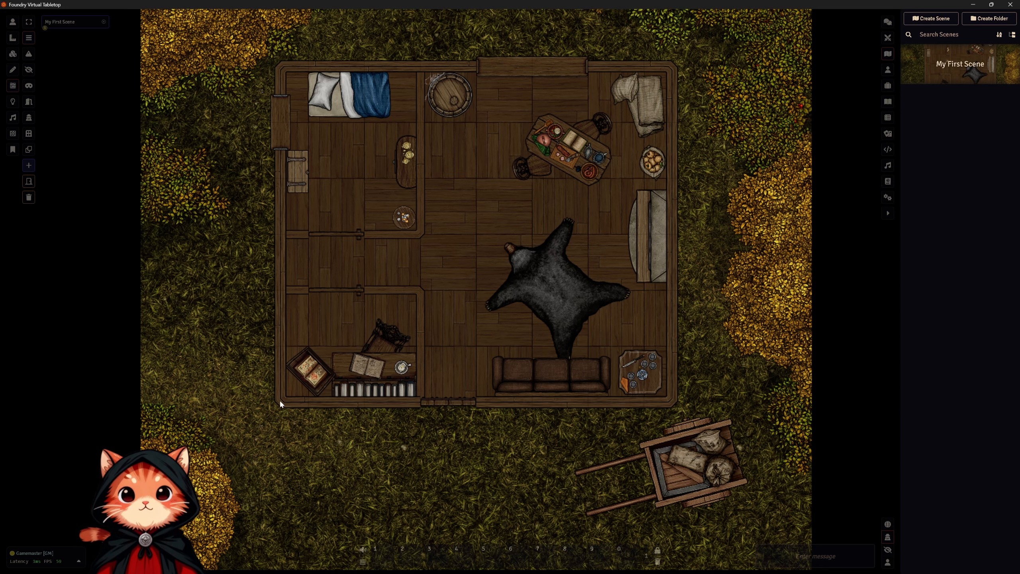
Try a chain of connected wall segments from the cabin's south edge across the living room and yard, and undo the whole chain.
mouse_move(280, 401)
mouse_down()
mouse_move(683, 400)
mouse_move(619, 319)
mouse_move(752, 365)
mouse_move(679, 355)
mouse_move(630, 370)
mouse_move(642, 416)
mouse_move(629, 409)
mouse_move(751, 416)
mouse_up()
ctrl+click(687, 317)
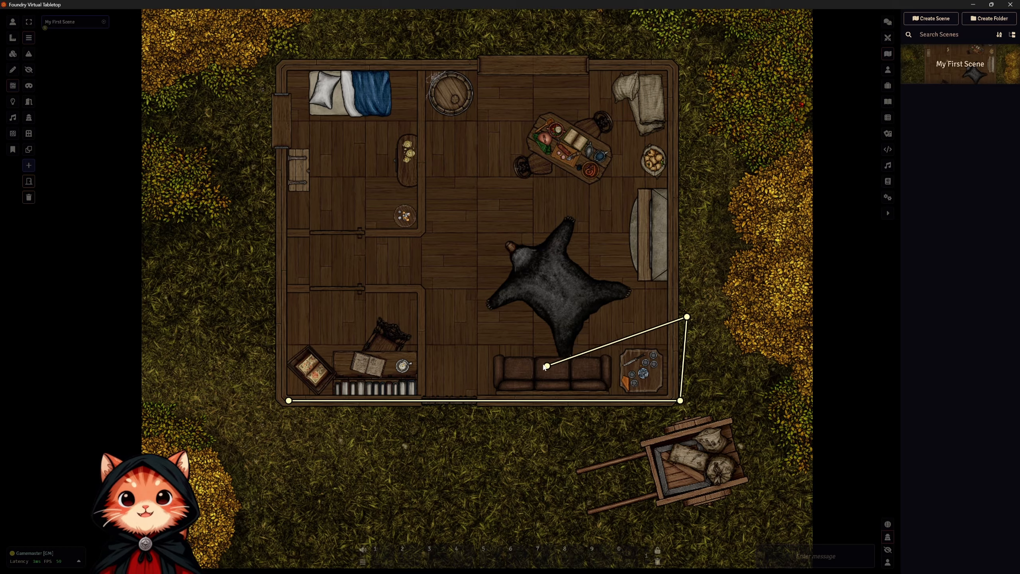
ctrl+click(519, 365)
ctrl+click(533, 226)
ctrl+click(722, 233)
ctrl+click(736, 400)
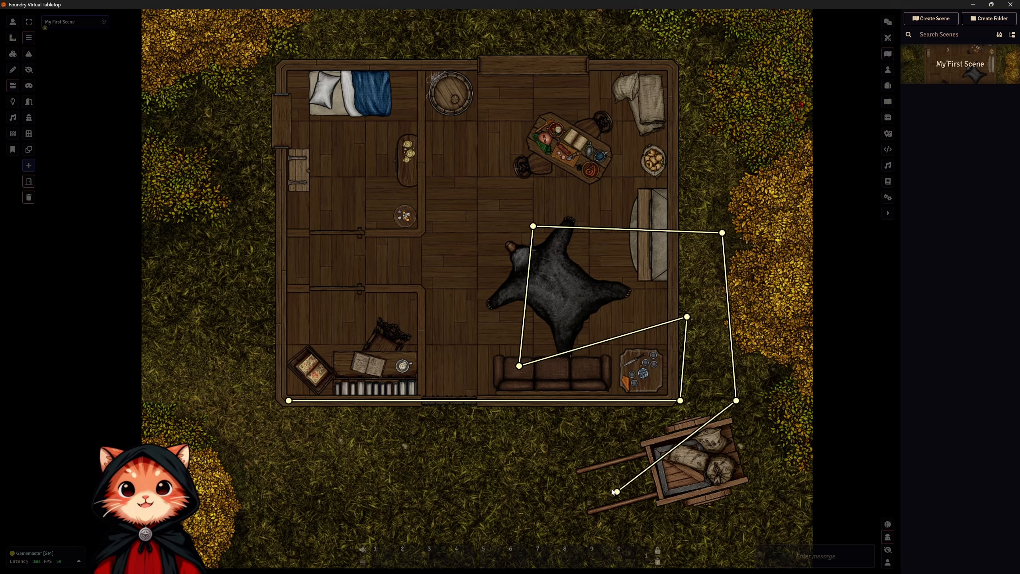
ctrl+click(541, 478)
ctrl+click(443, 450)
right_click(394, 514)
key(ctrl+z)
key(ctrl+z)
key(ctrl+z)
key(ctrl+z)
key(ctrl+z)
key(ctrl+z)
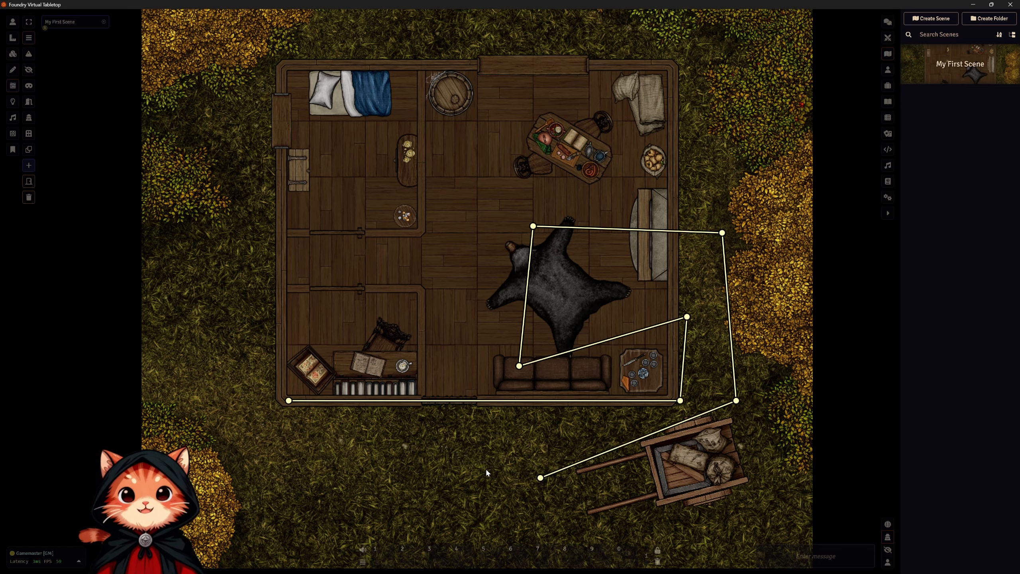
key(ctrl+z)
key(ctrl+z)
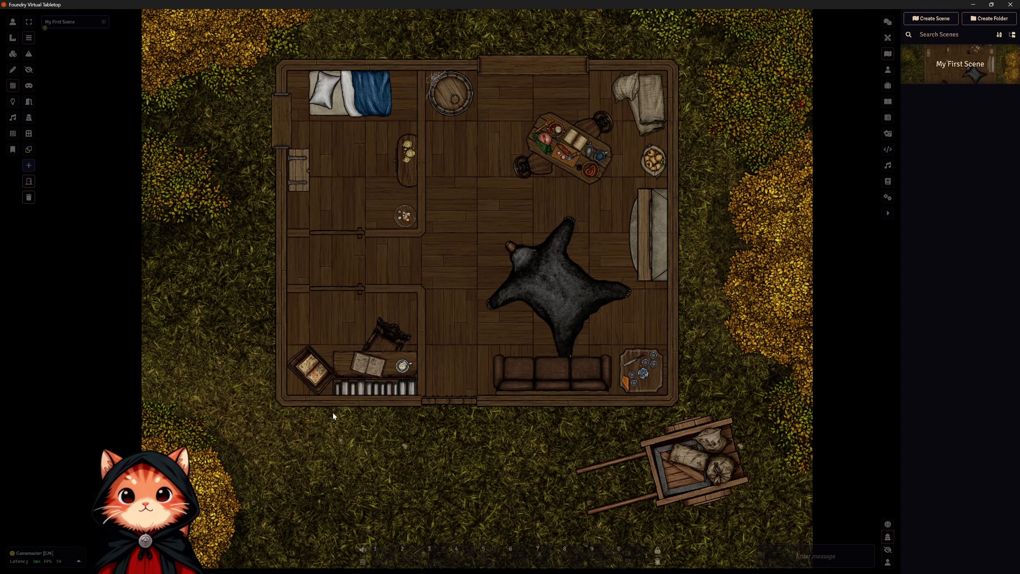
Draw walls along the cabin's outer edges, leaving gaps at the south doorway and the north and west openings.
drag(283, 401, 421, 401)
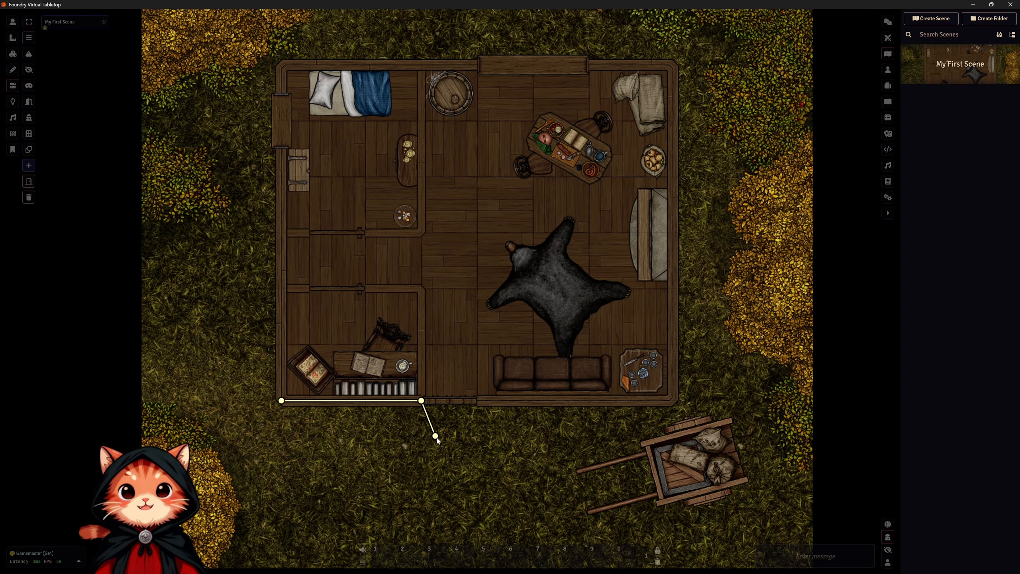
right_click(437, 436)
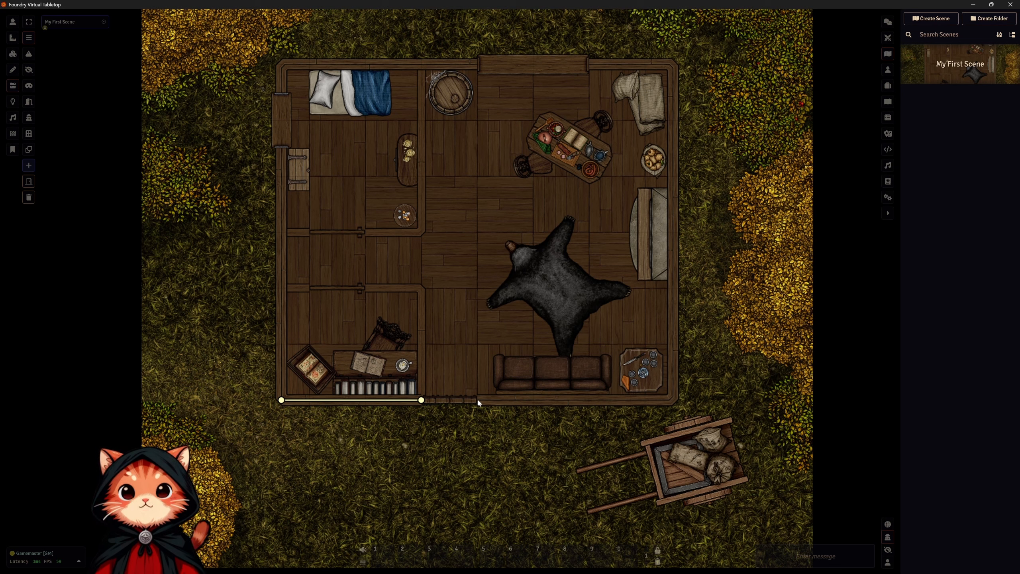
drag(476, 399, 586, 70)
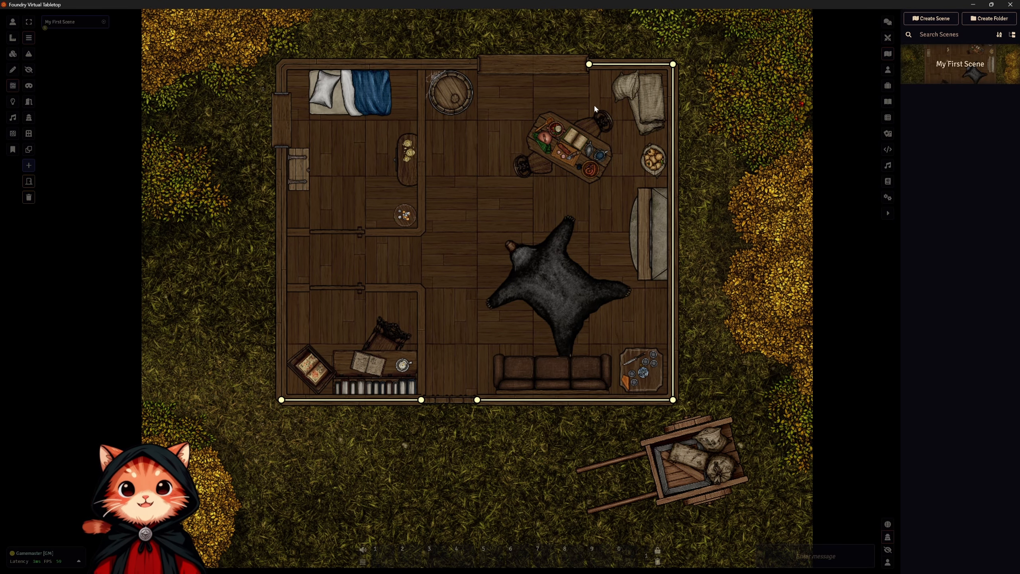
drag(477, 65, 281, 64)
drag(282, 64, 282, 92)
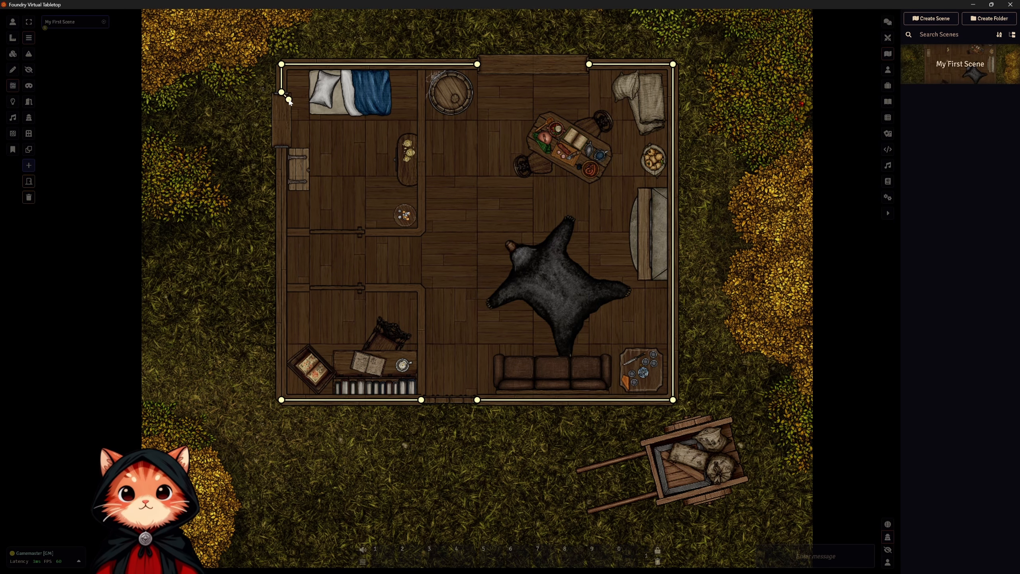
drag(281, 147, 282, 400)
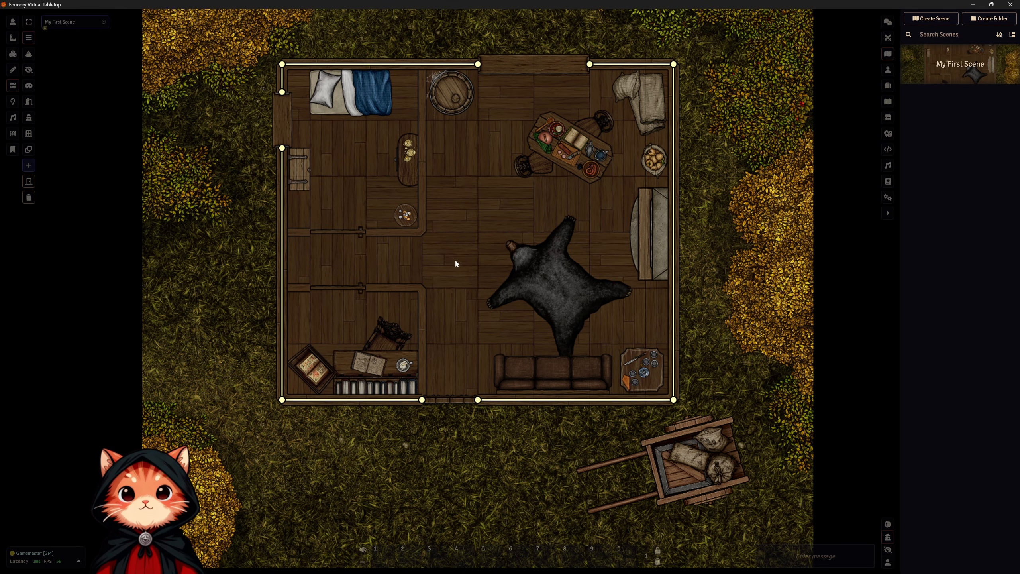
Draw the bedroom's interior walls from the north wall down to its corner and west to the outer wall.
scroll(455, 260, up, 3)
drag(455, 251, 511, 318)
scroll(511, 319, up, 1)
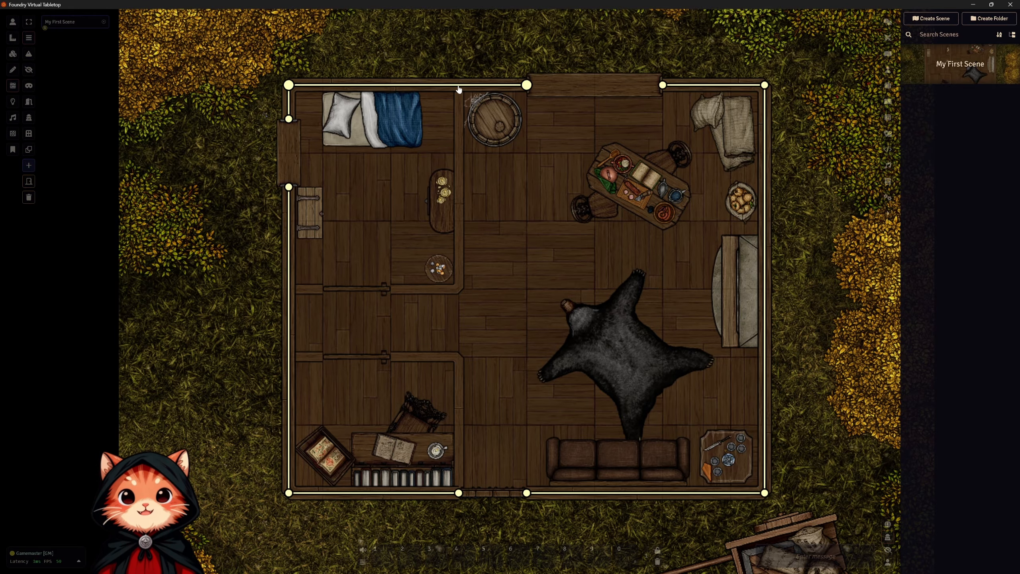
drag(460, 290, 460, 87)
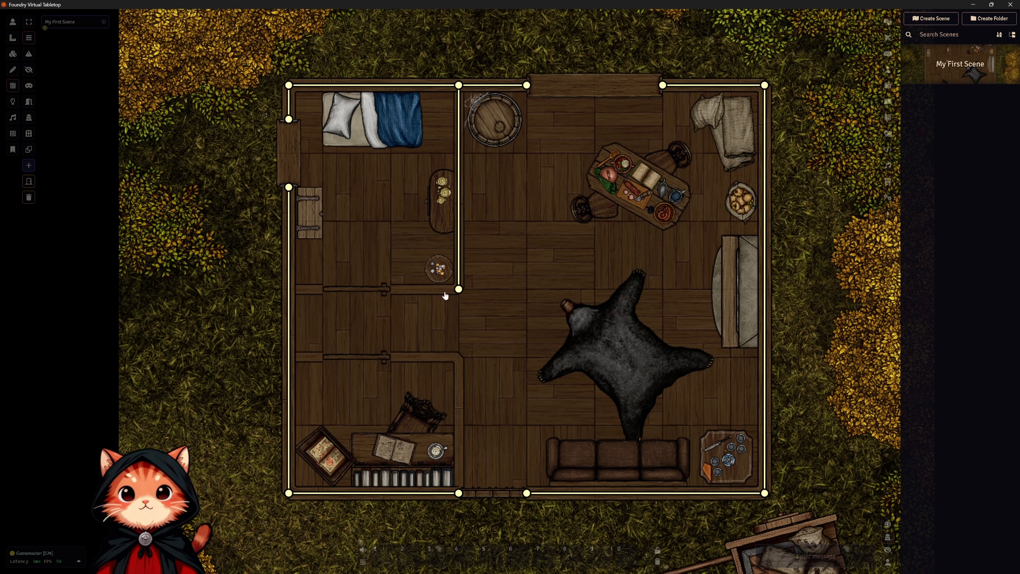
drag(459, 288, 289, 289)
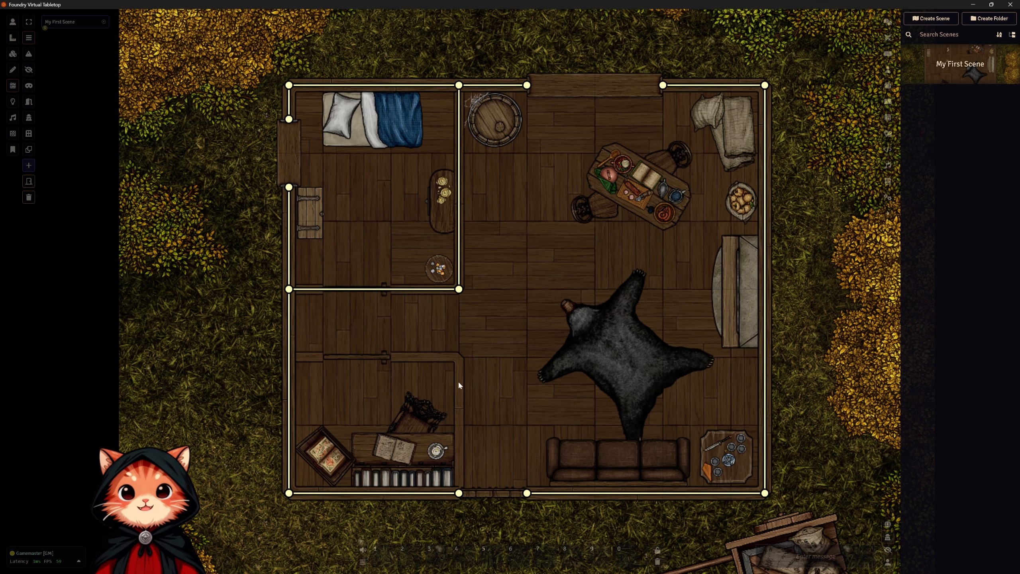
Draw the study's east and north interior walls, leaving a gap at its doorway.
drag(456, 356, 458, 504)
drag(462, 359, 393, 362)
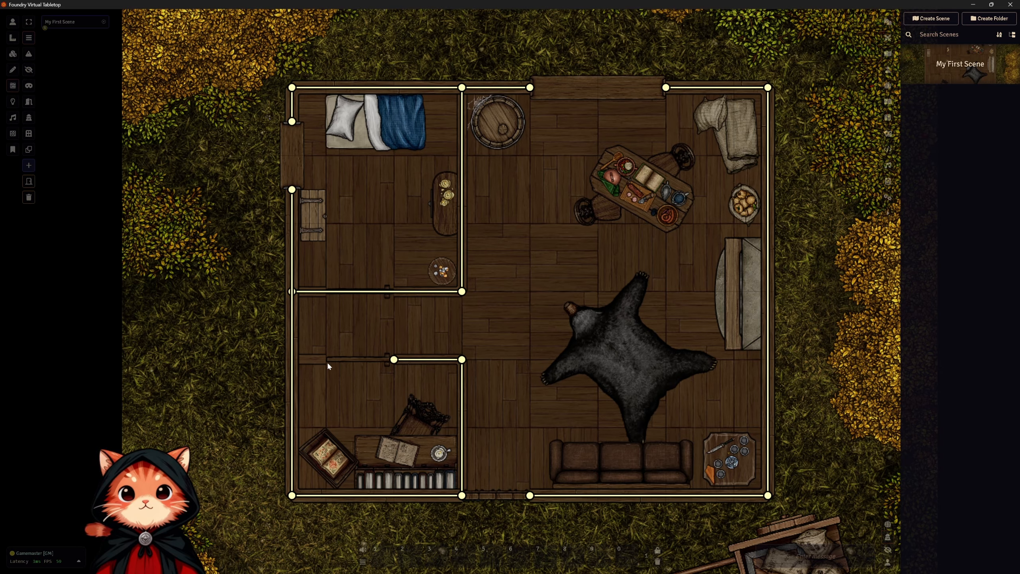
drag(326, 364, 303, 363)
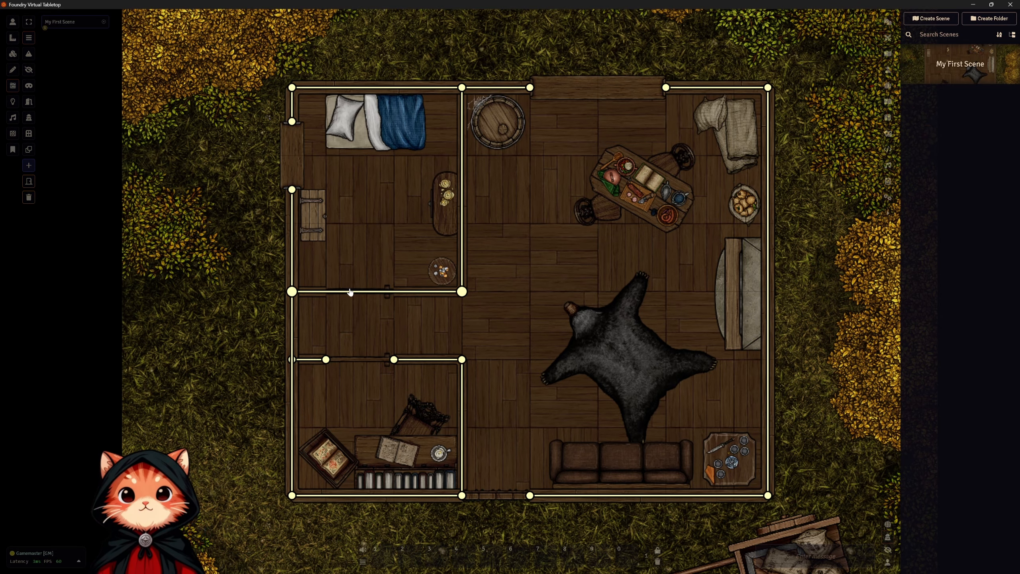
Replace the bedroom's south wall with three connected segments split at both ends of the doorway.
click(418, 292)
key(Delete)
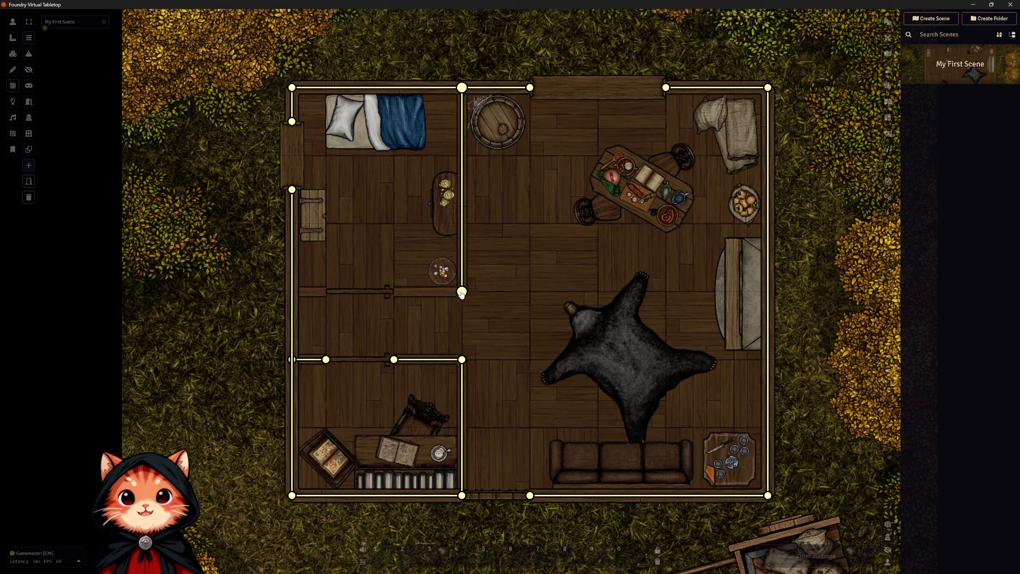
drag(462, 292, 395, 291)
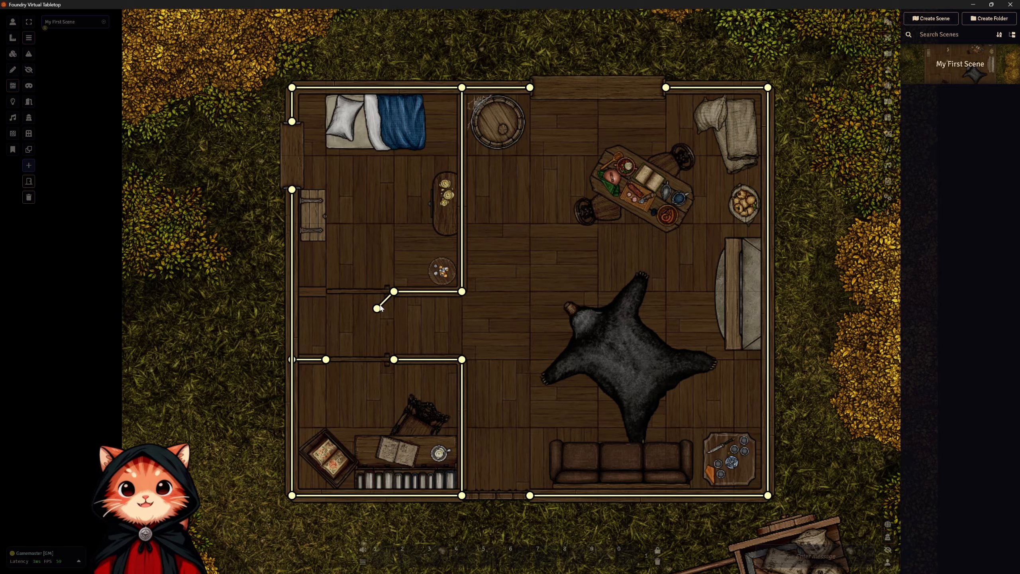
click(326, 291)
click(292, 291)
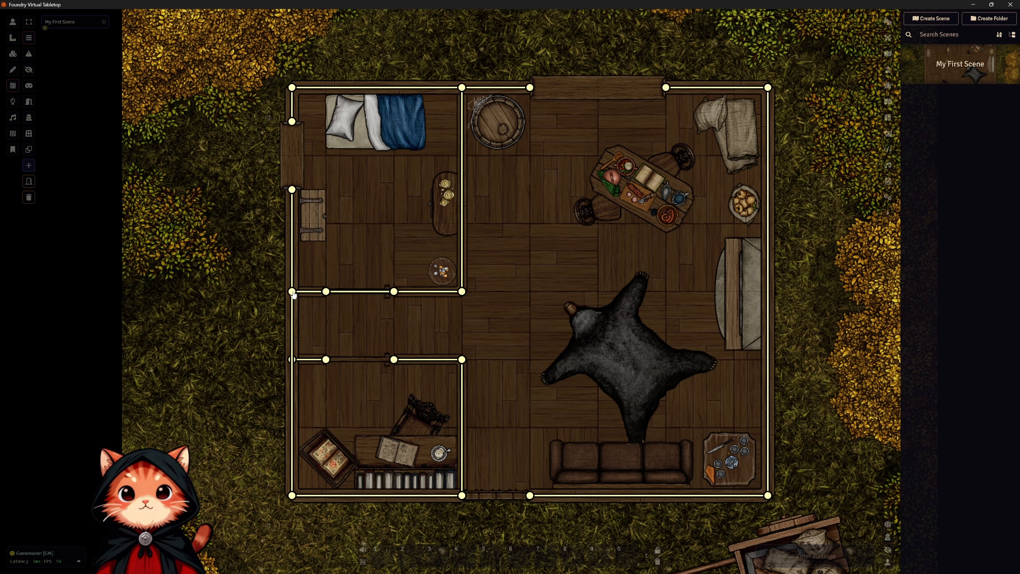
right_click(303, 304)
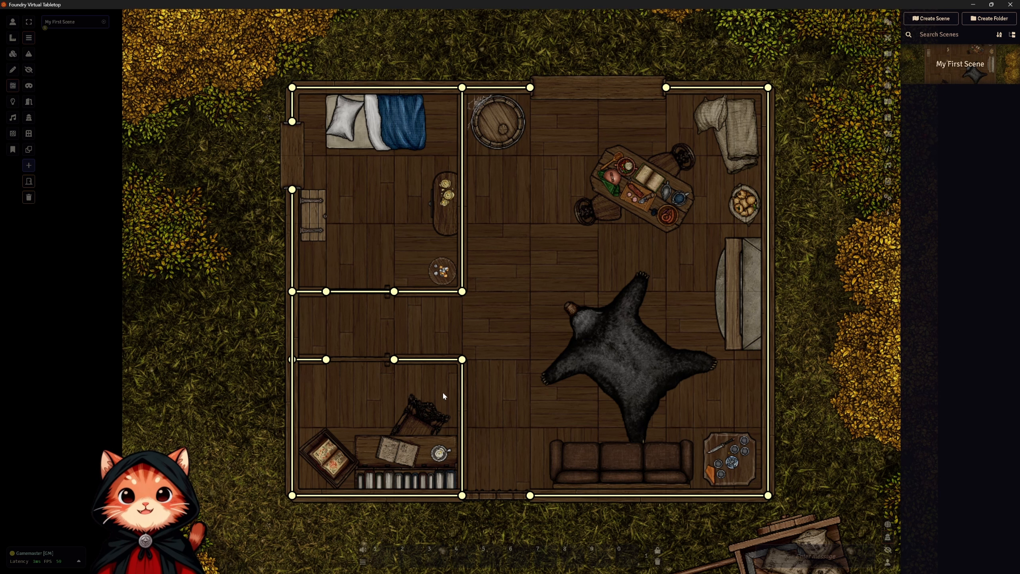
Set the Door Type of the middle segment in the bedroom's south wall to Door and update the wall.
click(369, 291)
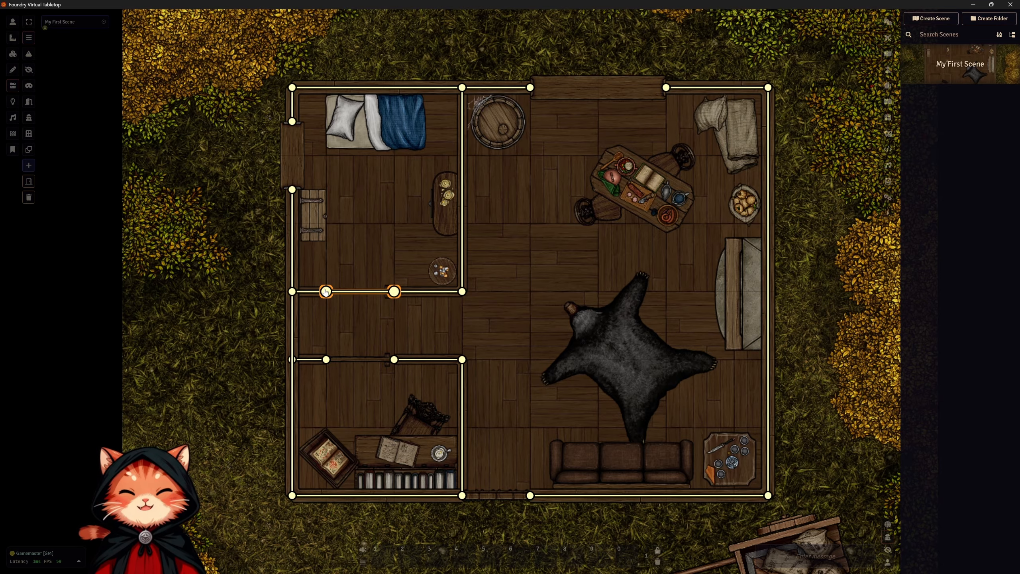
double_click(393, 293)
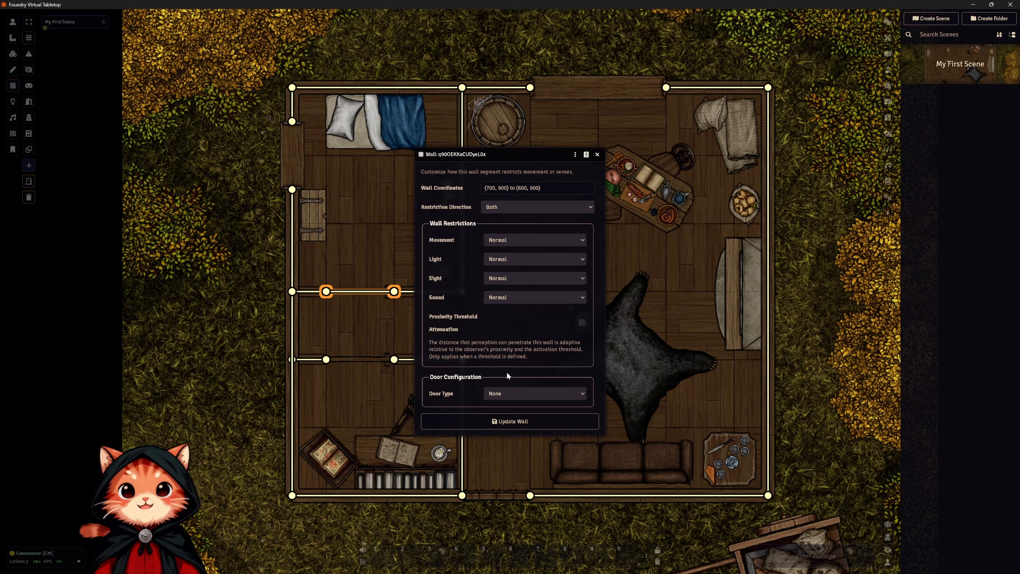
click(504, 393)
click(514, 417)
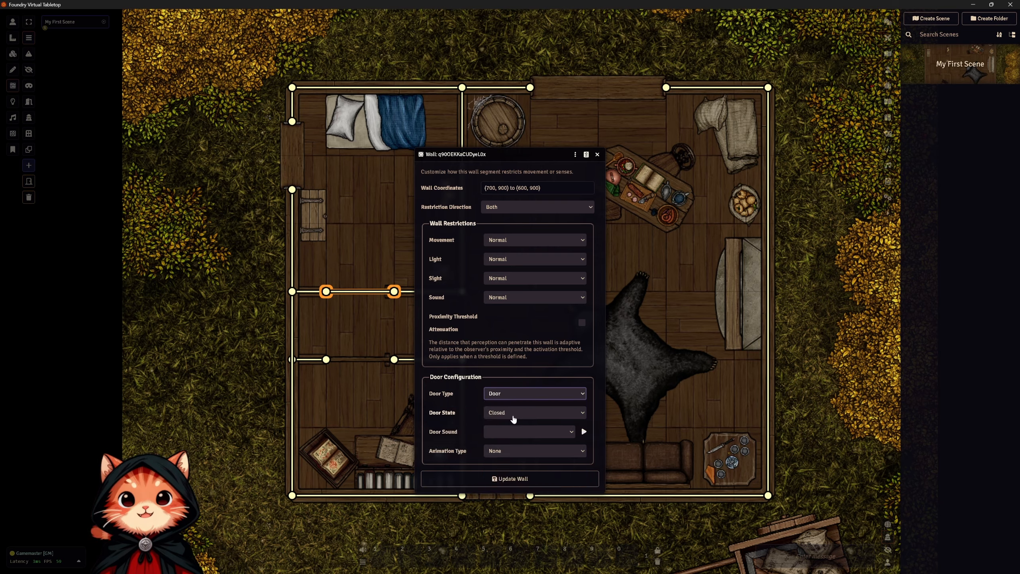
click(517, 481)
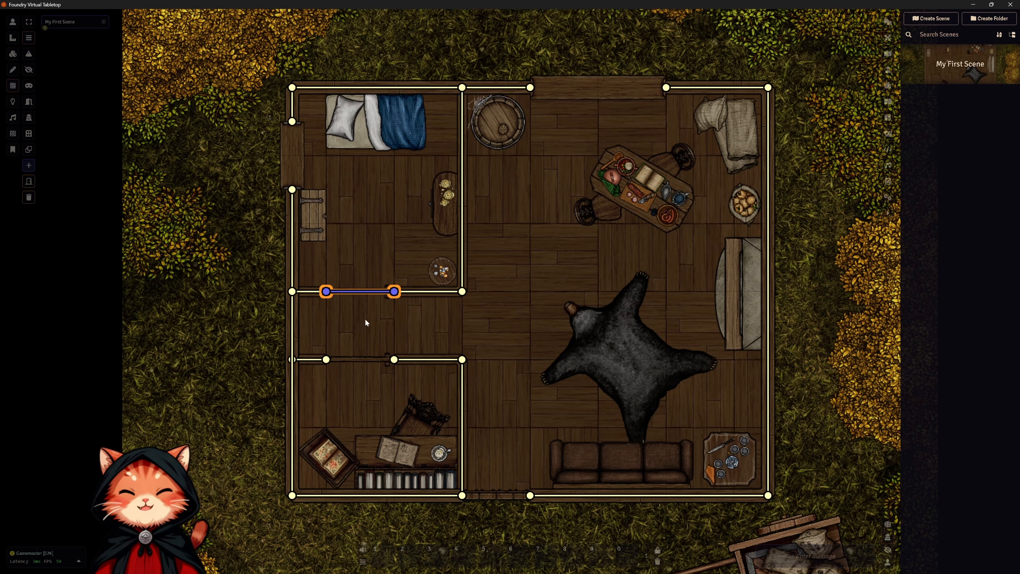
key(ctrl+z)
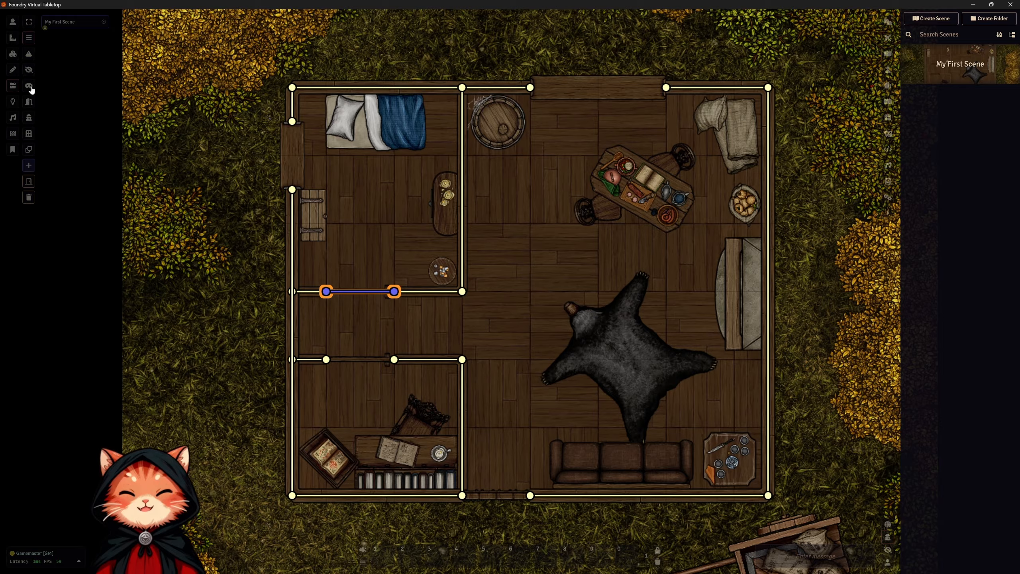
Try to draw doors across the study's doorway and the openings in the bedroom's west wall and the main room's north wall.
click(29, 101)
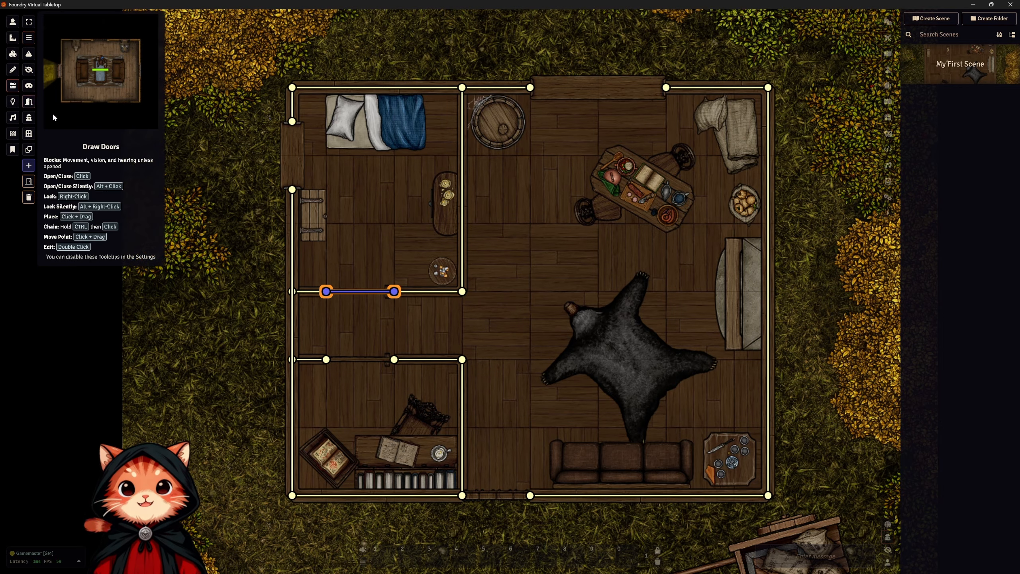
drag(394, 359, 326, 361)
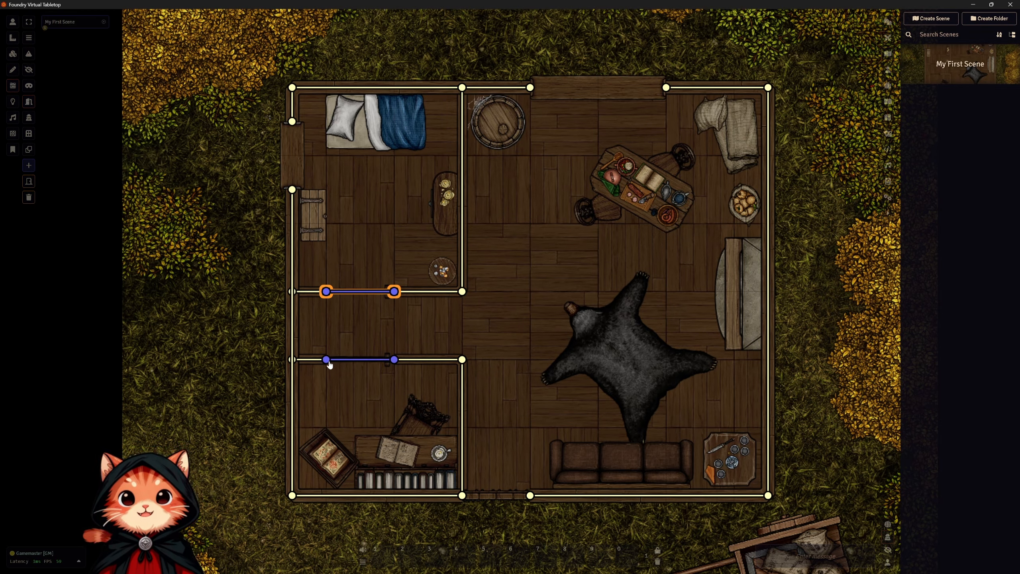
right_click(368, 401)
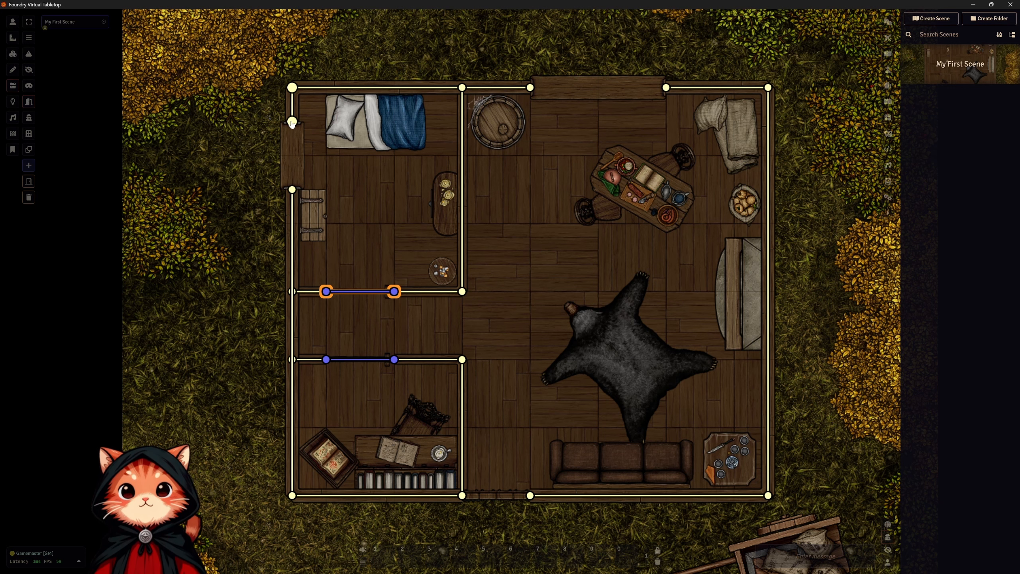
drag(293, 122, 292, 190)
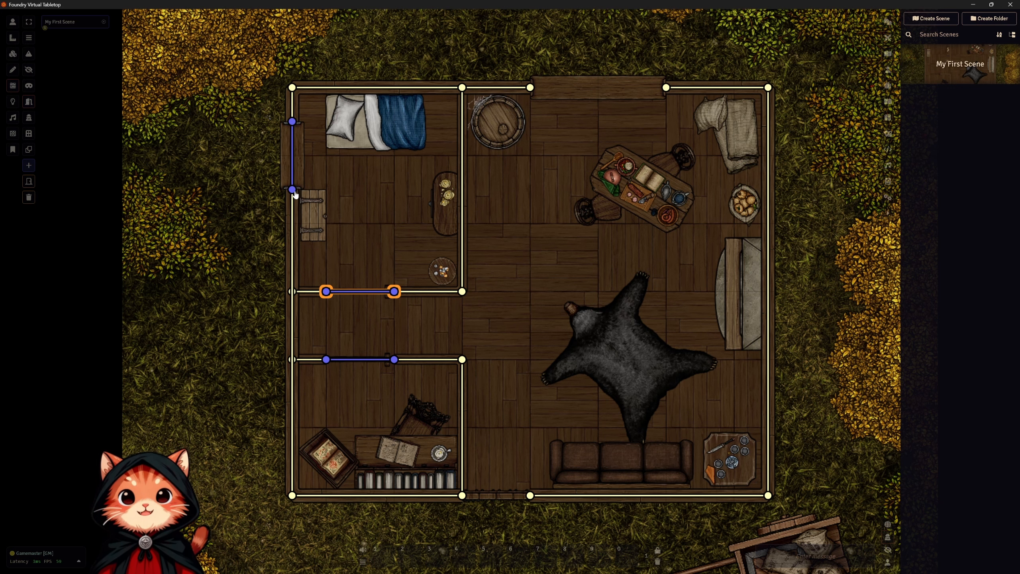
drag(530, 87, 666, 88)
right_click(672, 95)
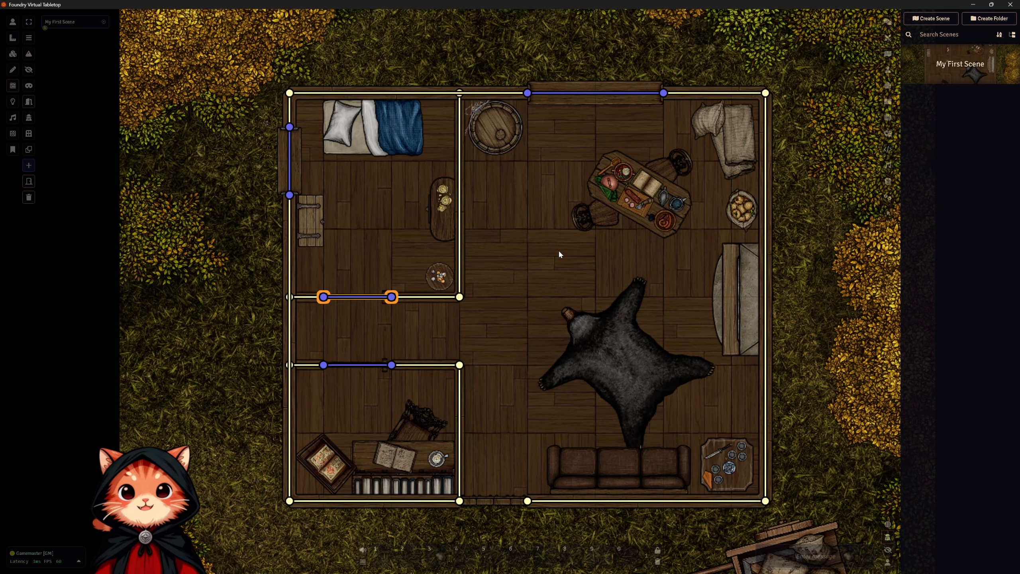
Undo the last three door placements.
key(ctrl+z)
key(ctrl+z)
key(ctrl+z)
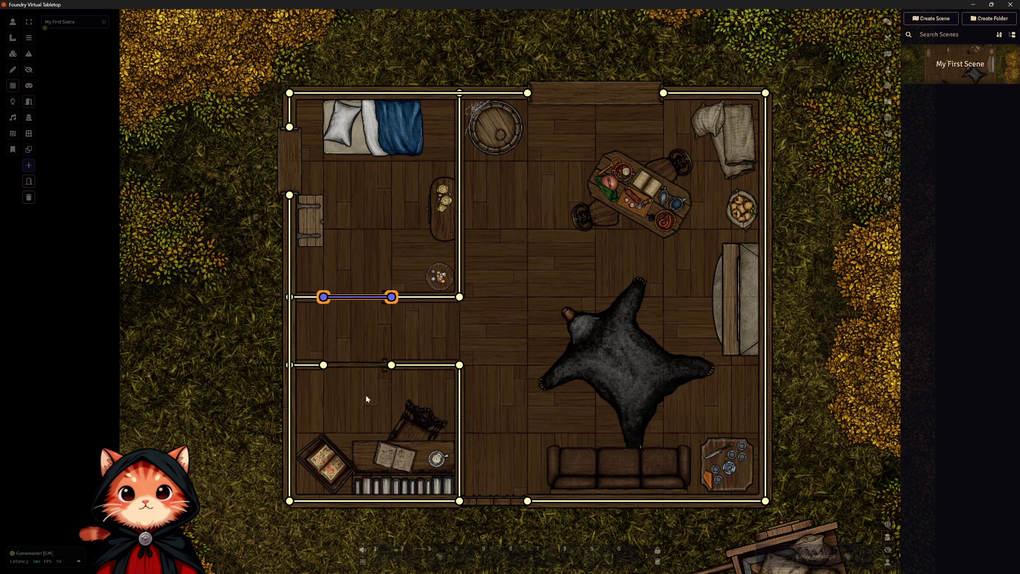
Draw doors across the study's doorway and the cabin's south entrance.
drag(323, 365, 392, 365)
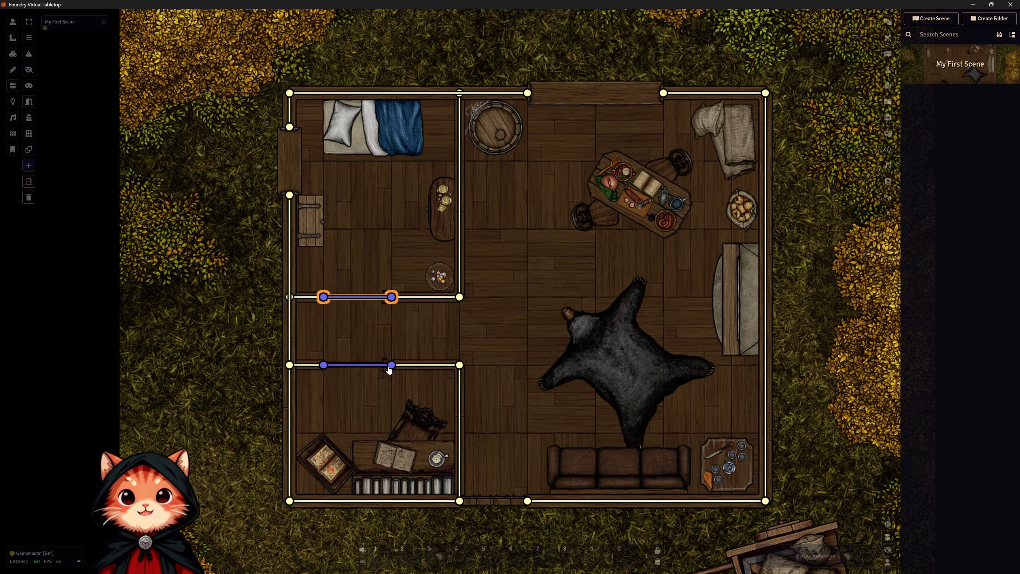
drag(528, 502, 461, 504)
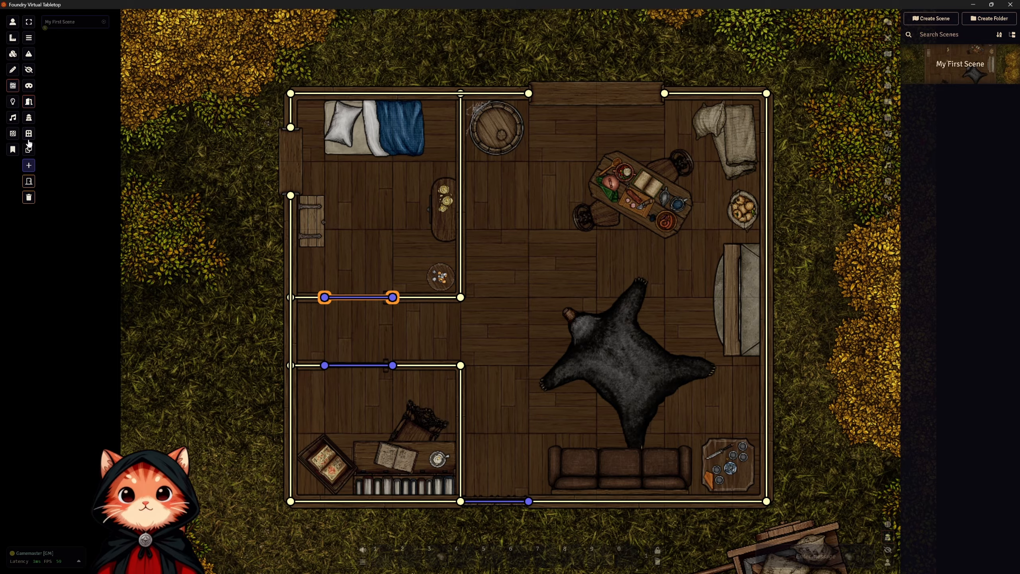
Draw windows across the openings in the bedroom's west wall and the main room's north wall, and return to the token controls.
click(29, 136)
drag(291, 195, 291, 153)
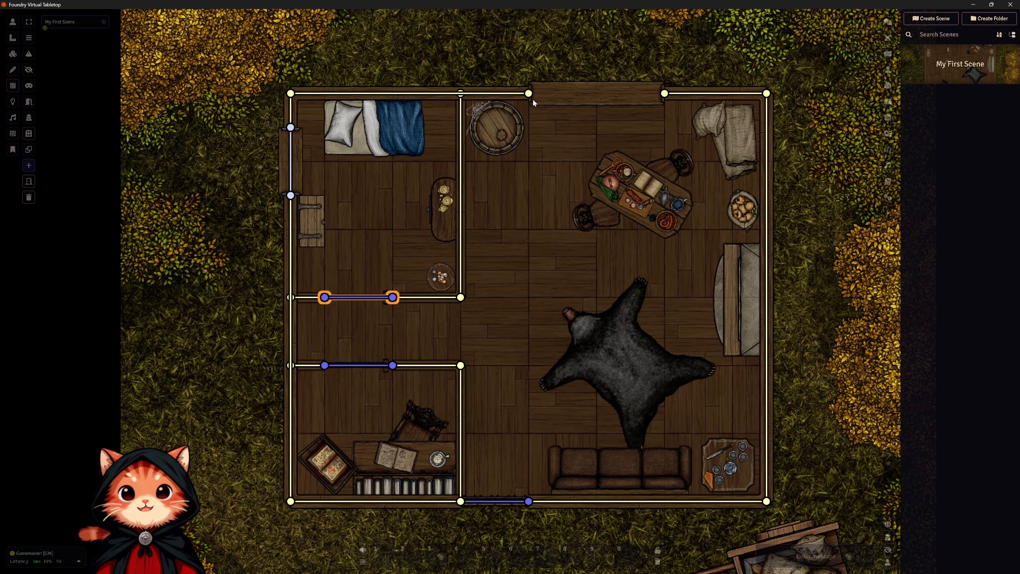
drag(530, 95, 667, 105)
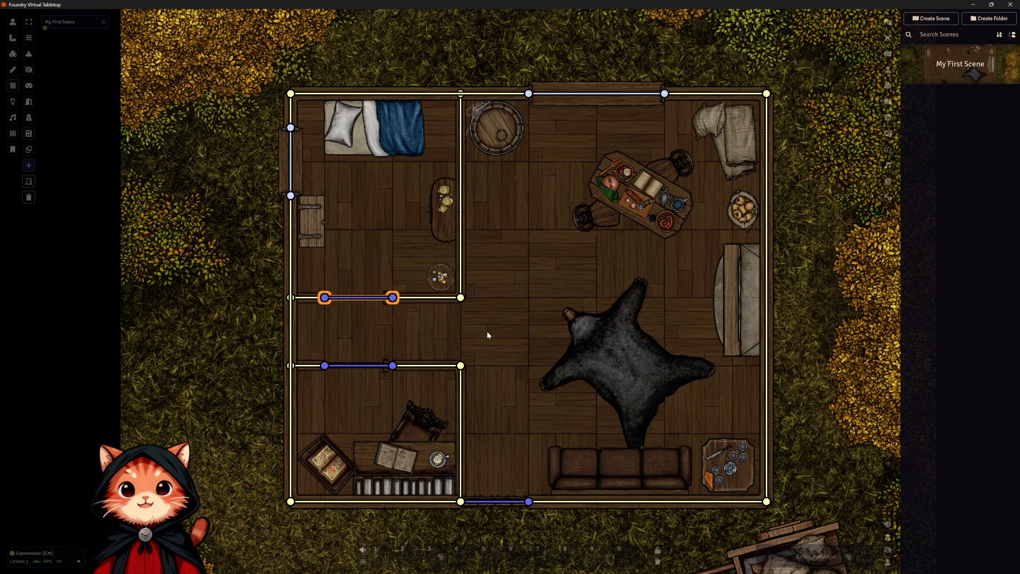
click(13, 22)
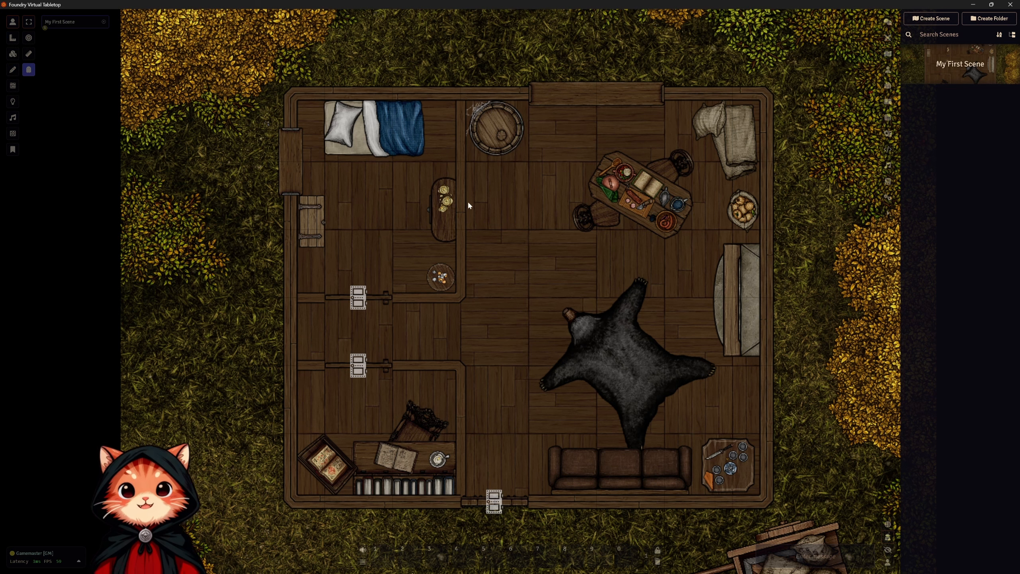
Place an ambient light on the fireplace at the east wall with a dim radius of about 27 ft, replacing a smaller first attempt.
click(13, 103)
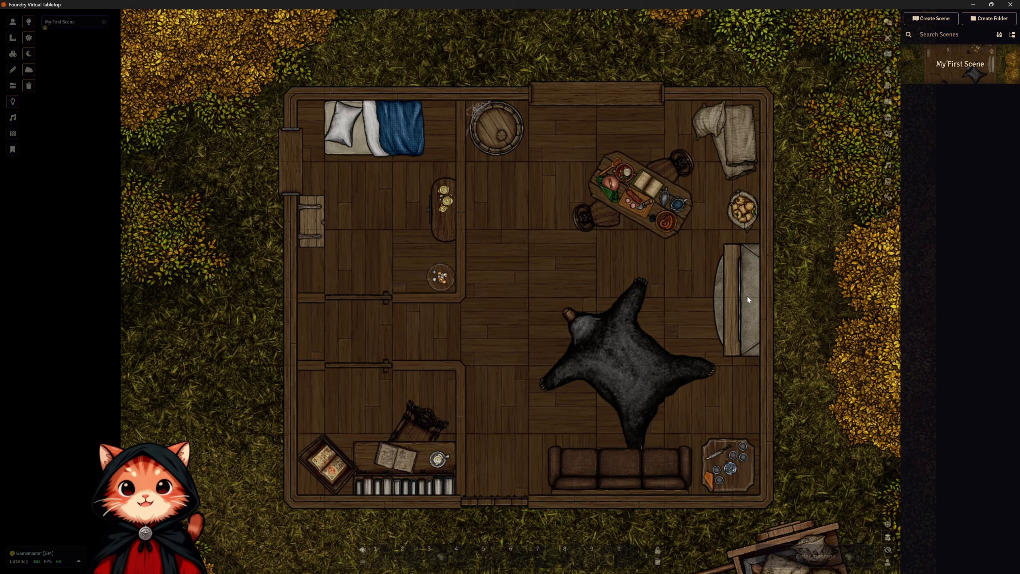
drag(747, 295, 462, 389)
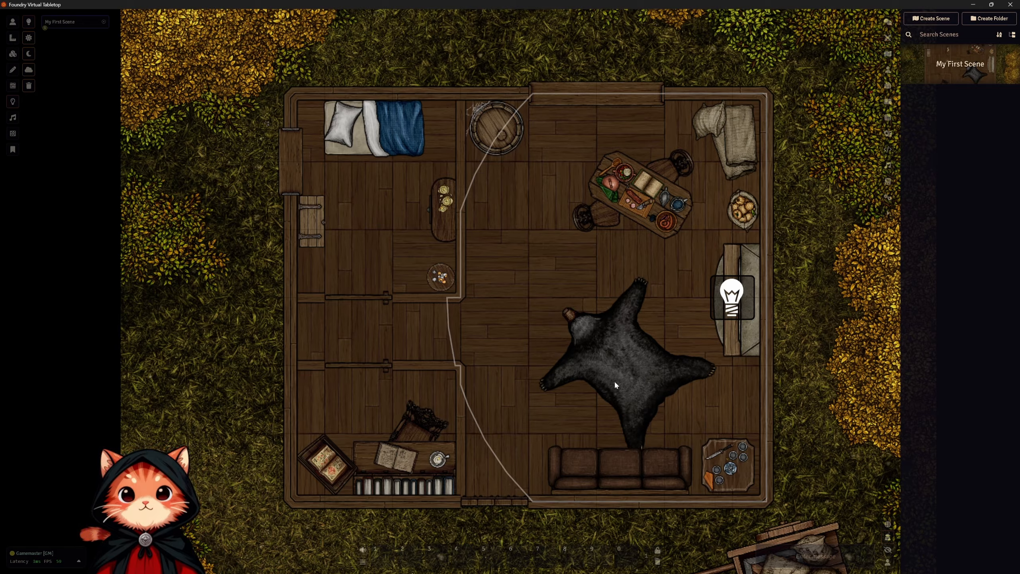
key(Delete)
drag(750, 301, 382, 405)
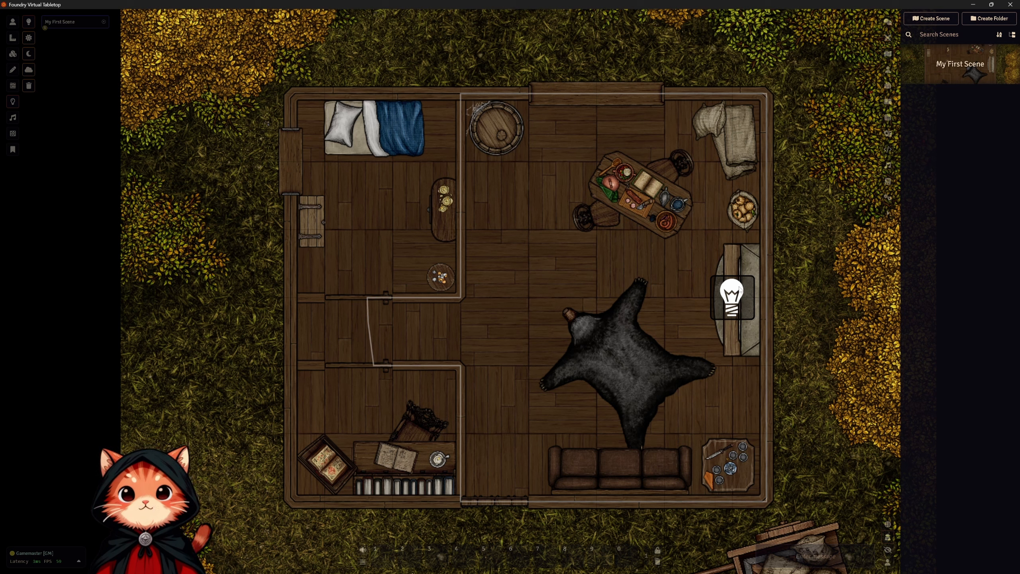
Open and close the fireplace light's configuration without changes, and transition the scene to darkness.
double_click(732, 297)
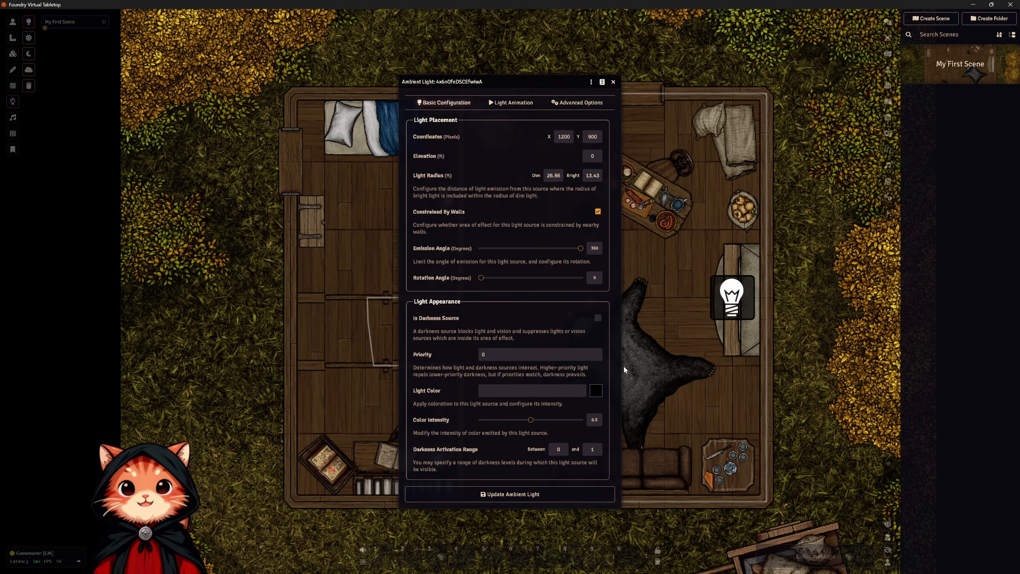
click(596, 391)
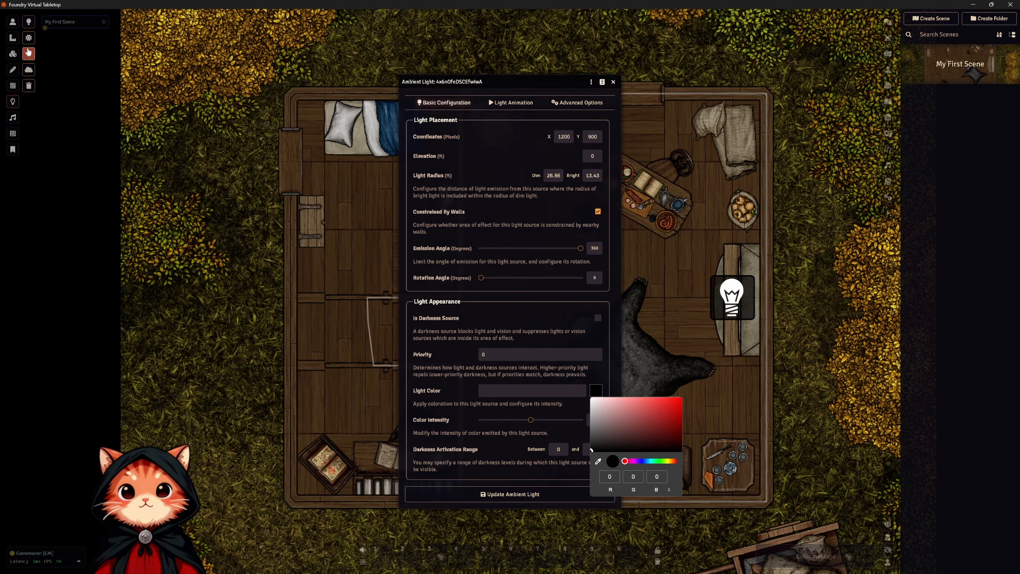
click(30, 54)
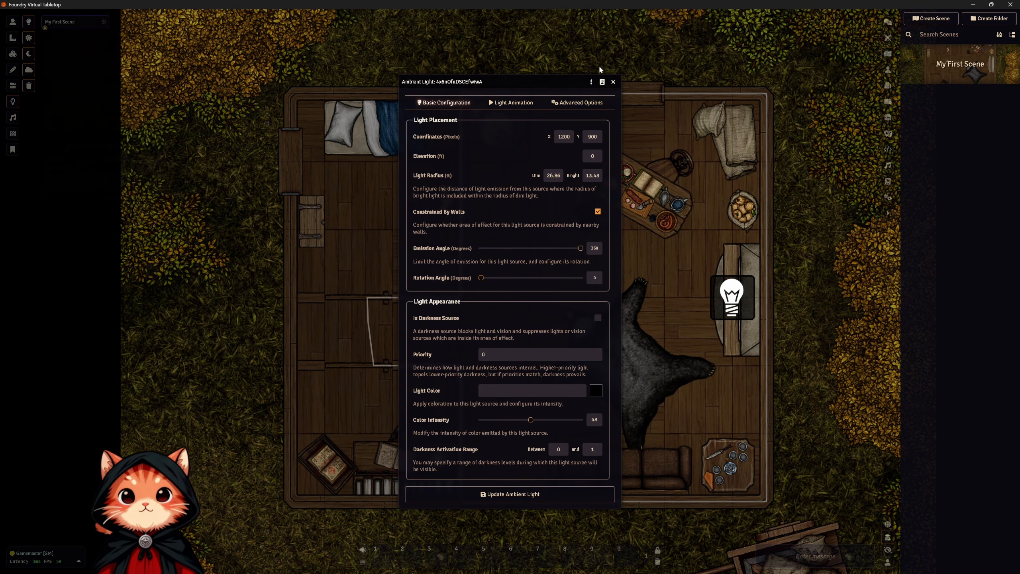
click(613, 82)
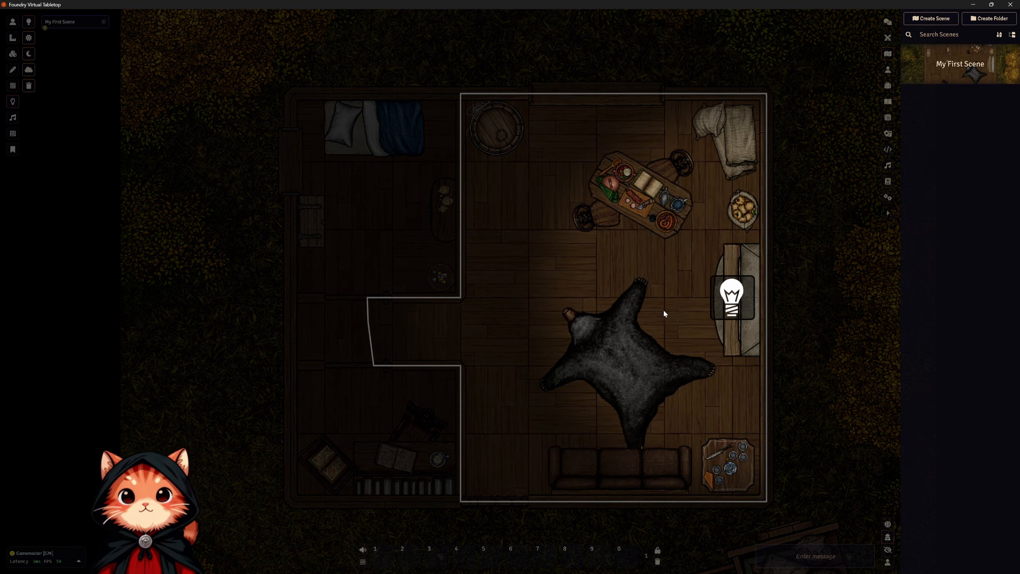
Set the fireplace light's Light Color to amber #dba13d, keeping its configuration clear of the lit room.
double_click(732, 310)
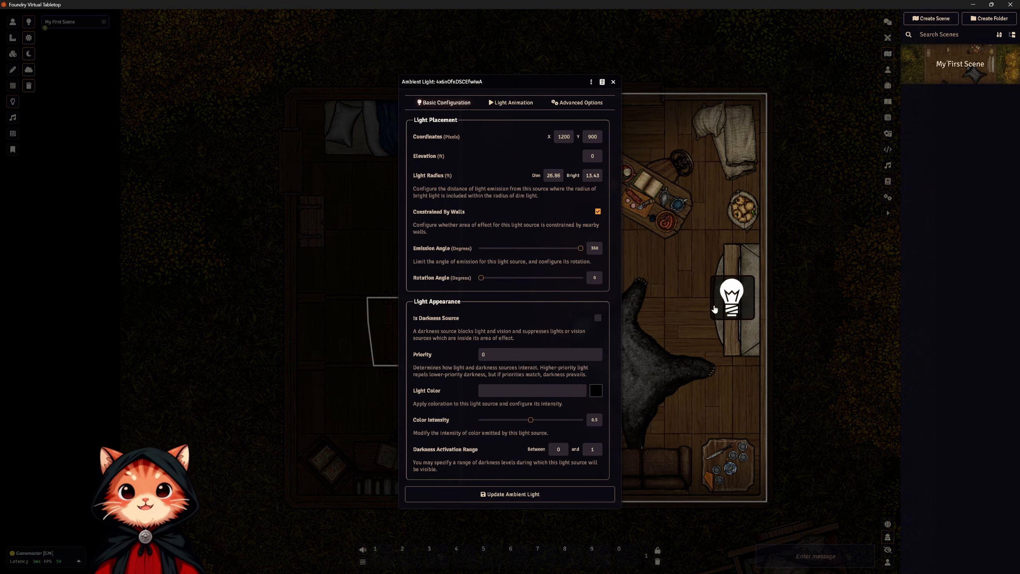
drag(534, 78, 293, 87)
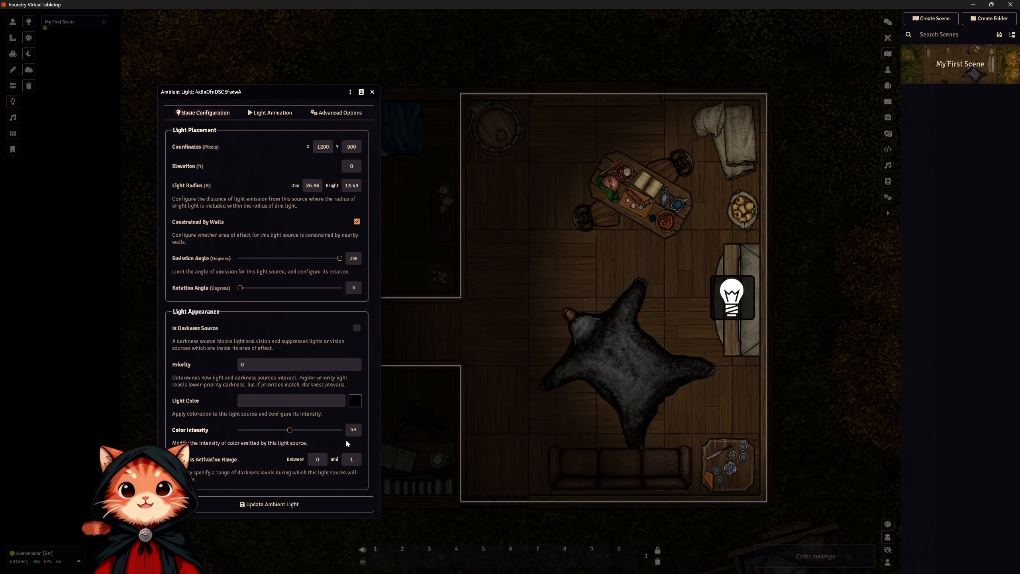
click(354, 402)
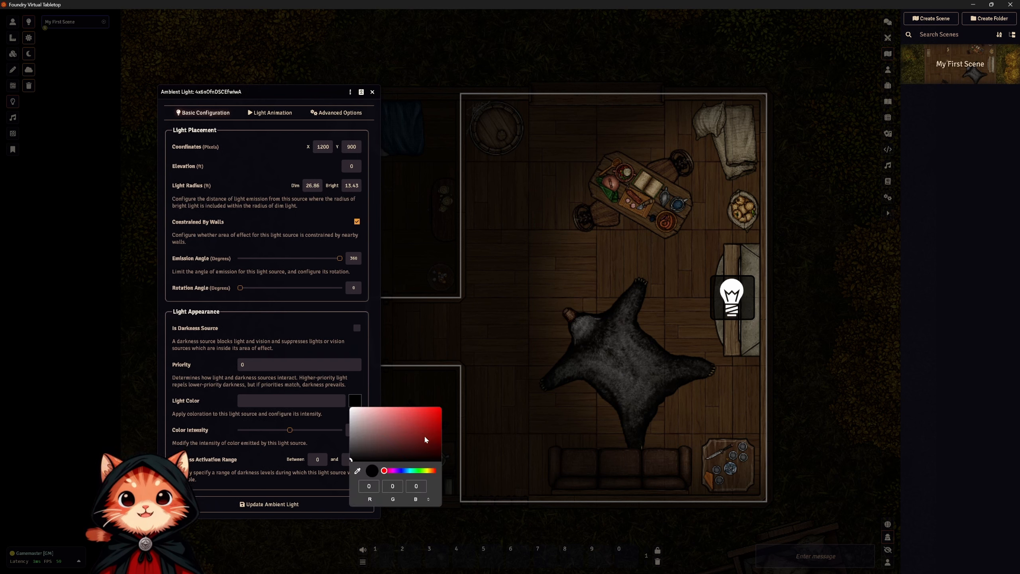
drag(429, 473, 431, 474)
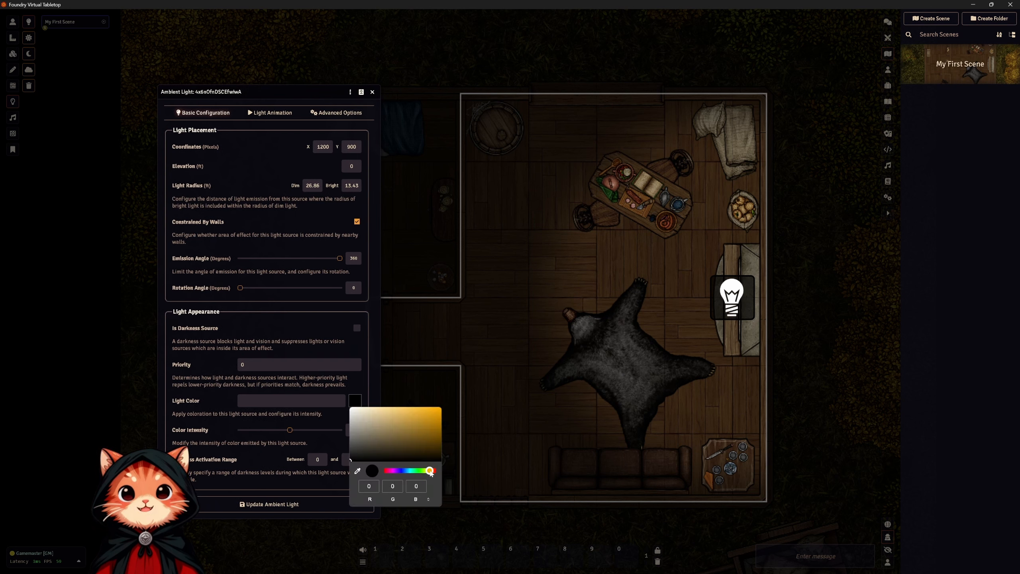
drag(426, 438, 417, 418)
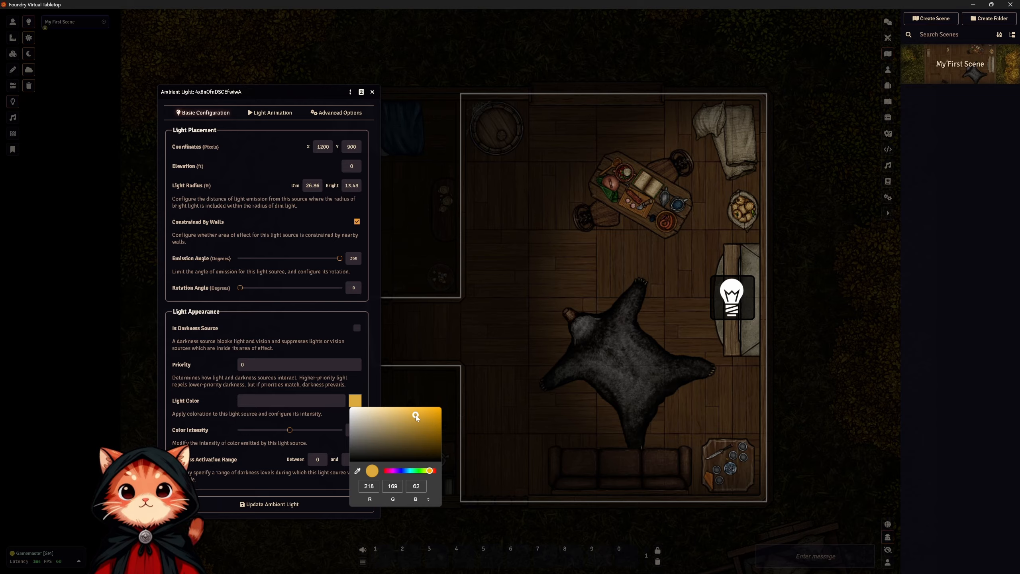
drag(432, 471, 432, 471)
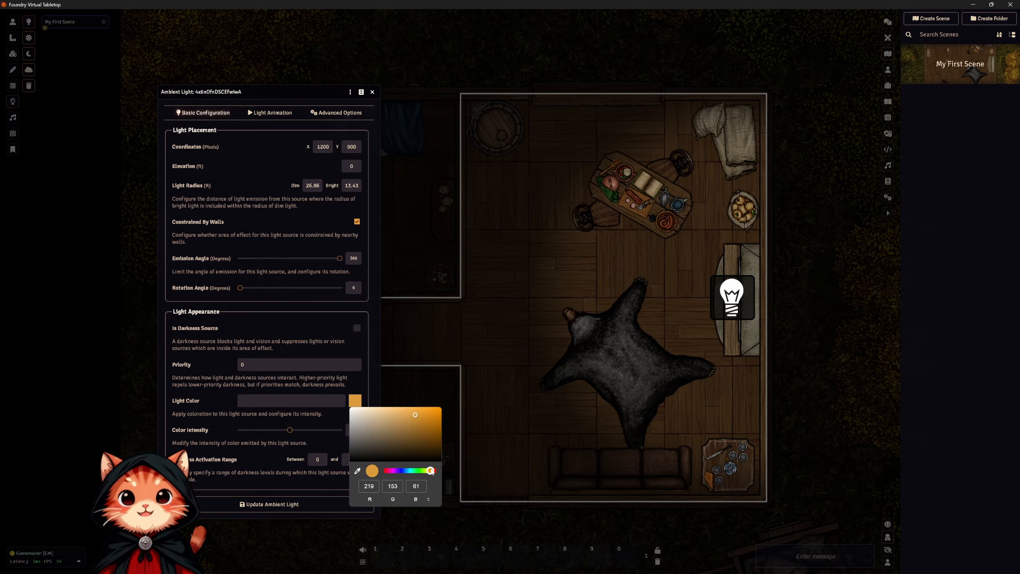
click(266, 466)
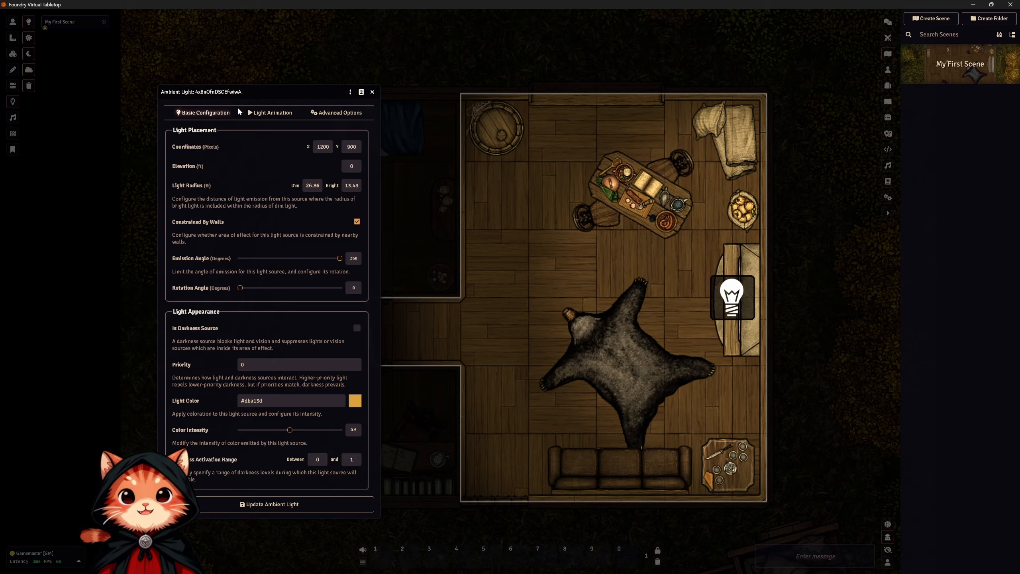
Set the fireplace light's Light Animation Type to Flickering Light and update the ambient light.
click(261, 114)
click(274, 142)
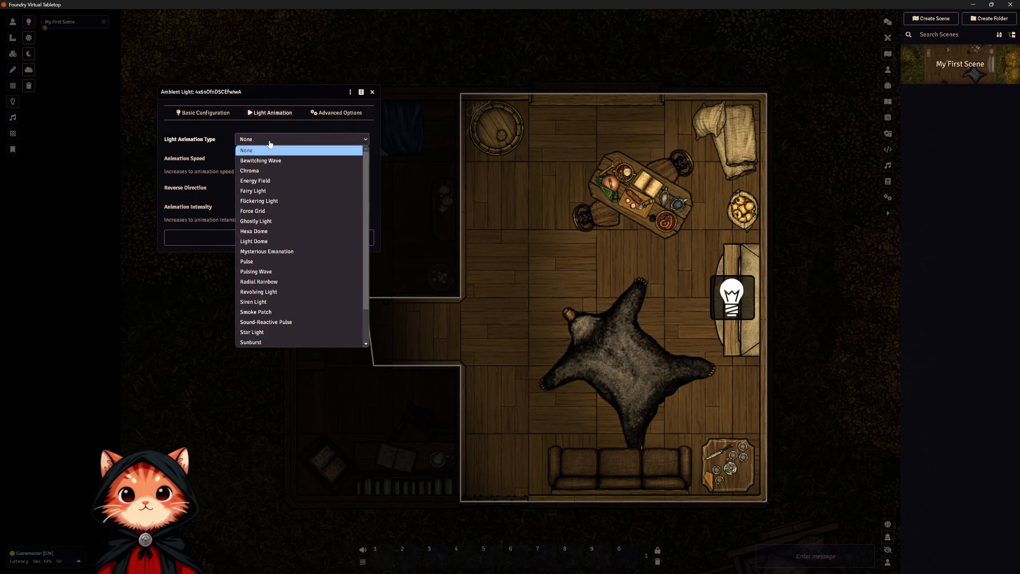
click(278, 200)
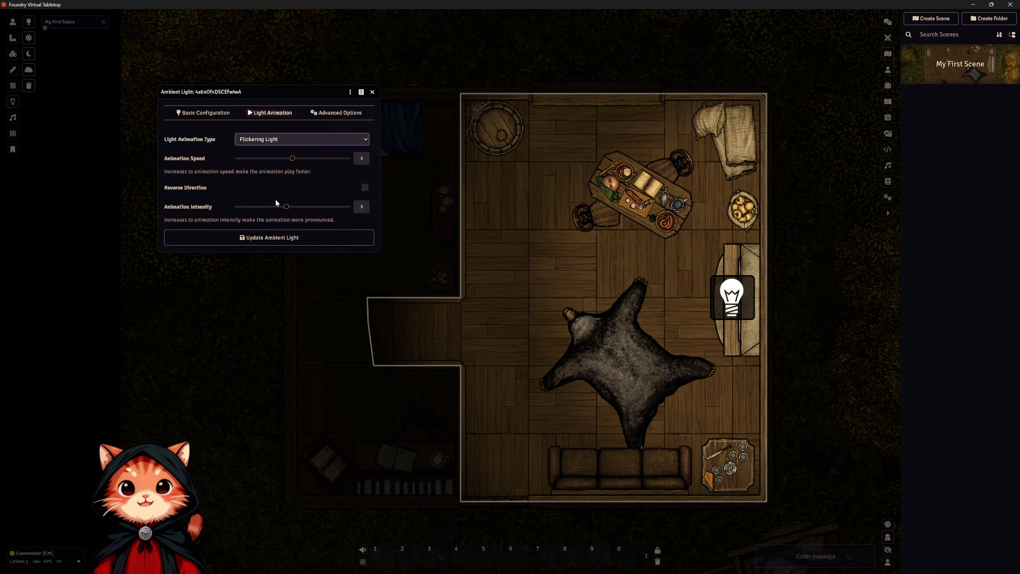
click(283, 139)
scroll(320, 235, down, 2)
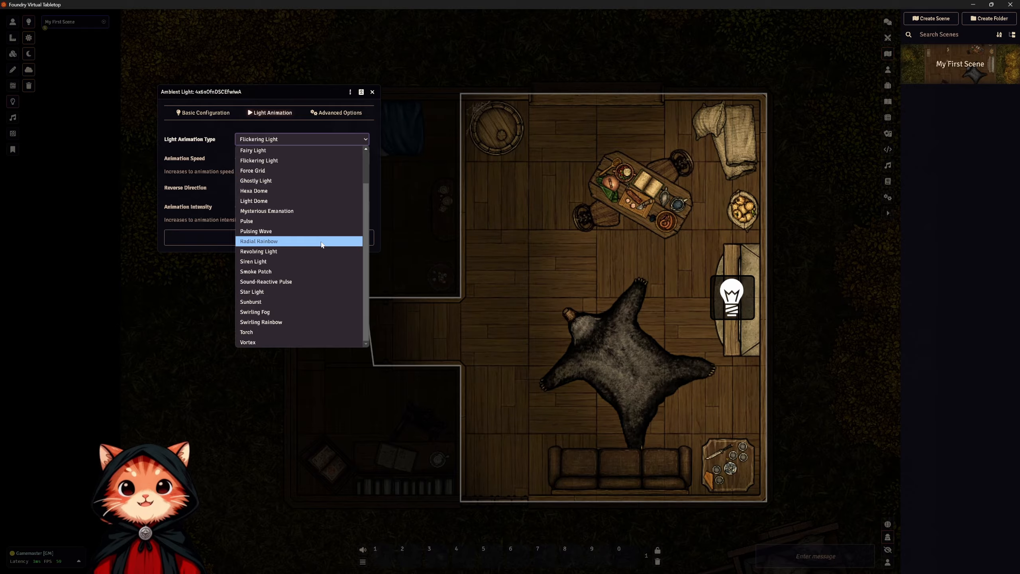
scroll(321, 243, up, 2)
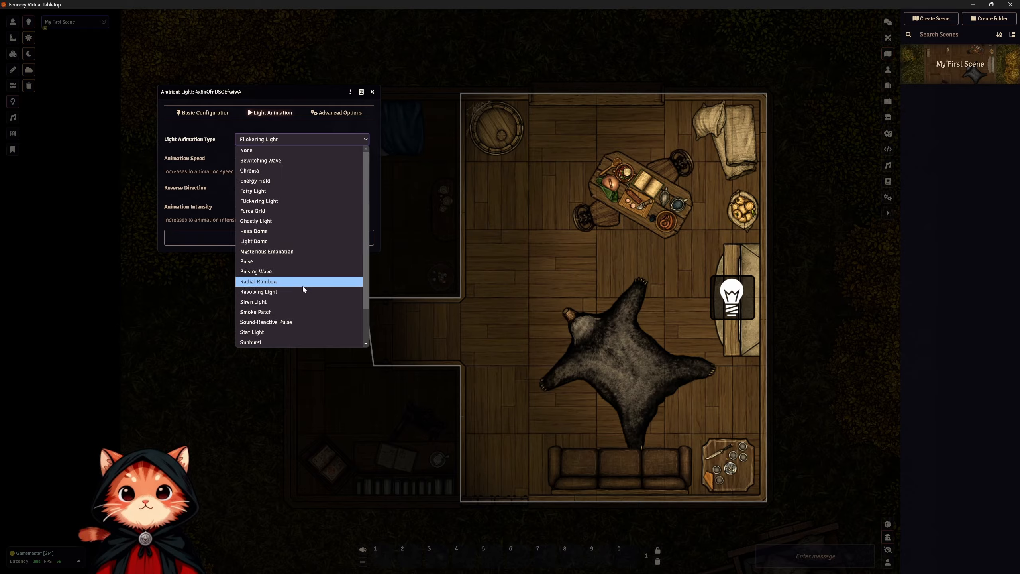
click(267, 135)
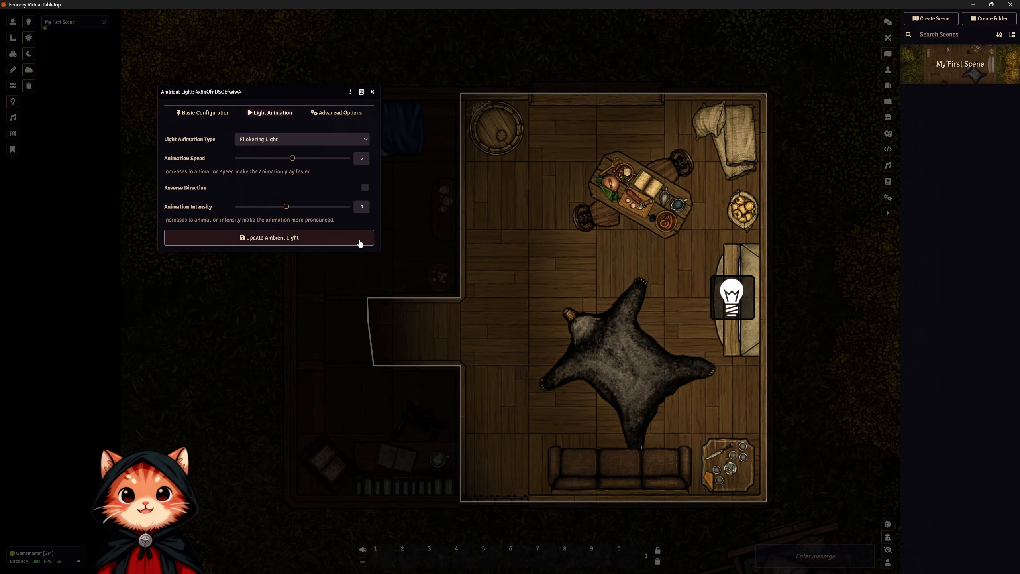
click(288, 238)
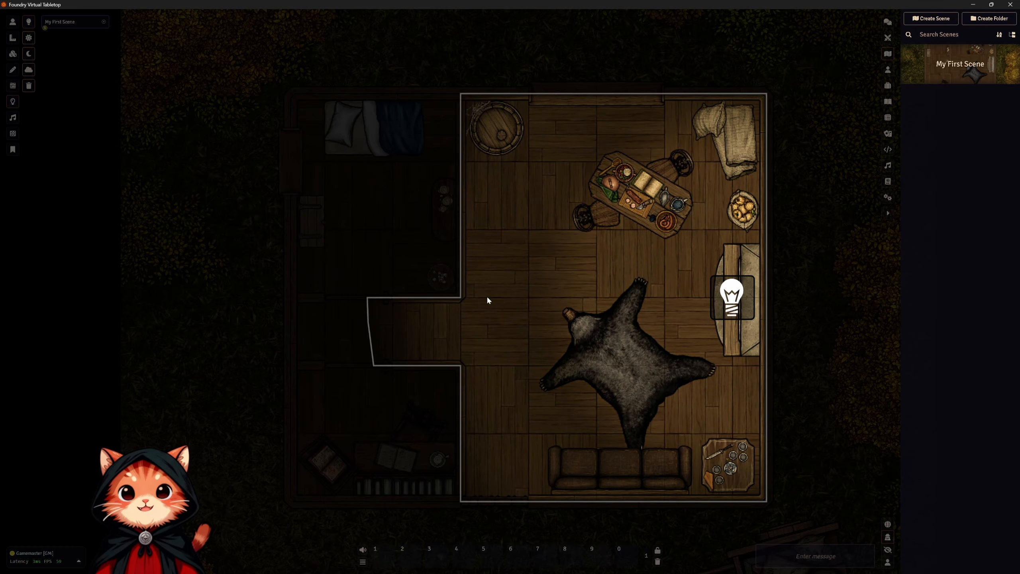
Transition the scene to daylight and draw an ambient light at the bedroom's candle table with a dim radius of about 9.4 ft.
scroll(450, 208, up, 5)
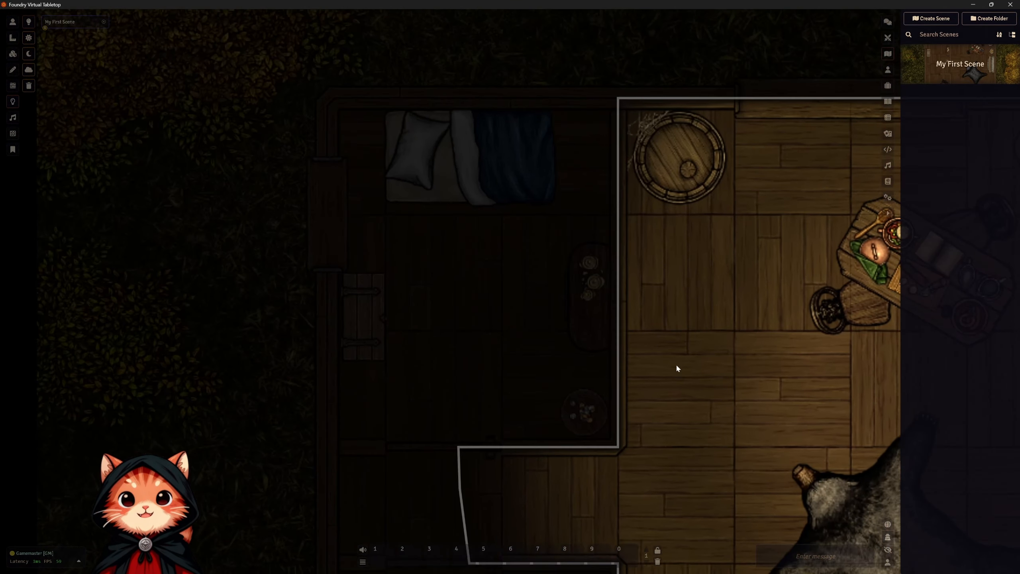
drag(665, 368, 620, 330)
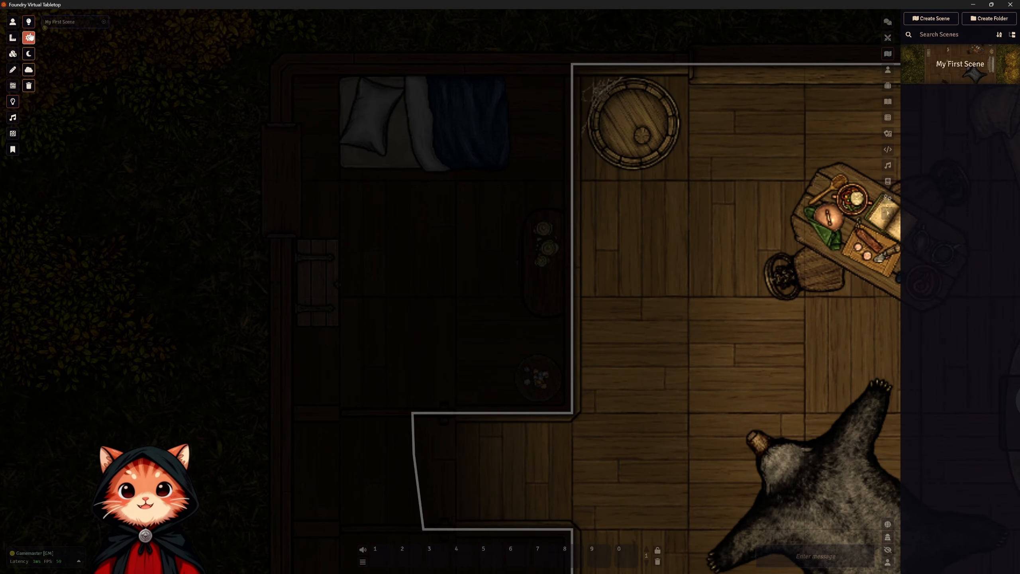
scroll(562, 294, up, 2)
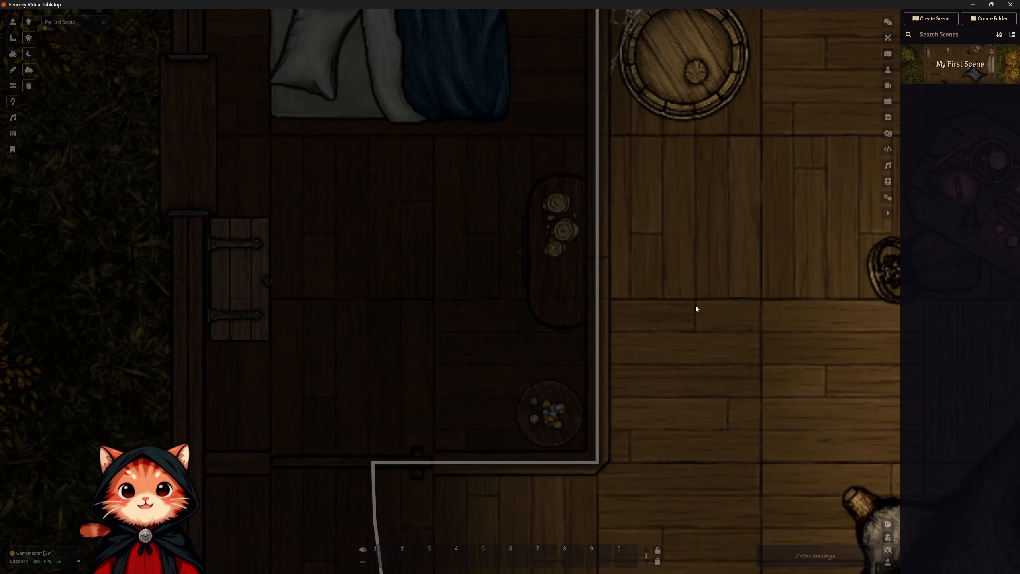
drag(696, 308, 700, 337)
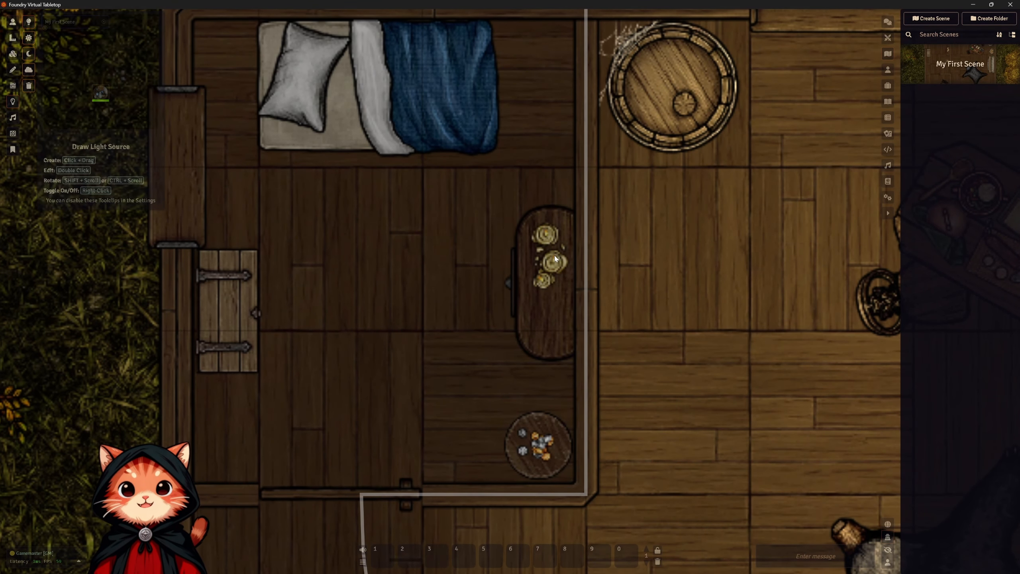
drag(585, 249, 338, 414)
Move the new ambient light off the dividing wall and onto the candles on the bedroom side table.
scroll(777, 421, down, 10)
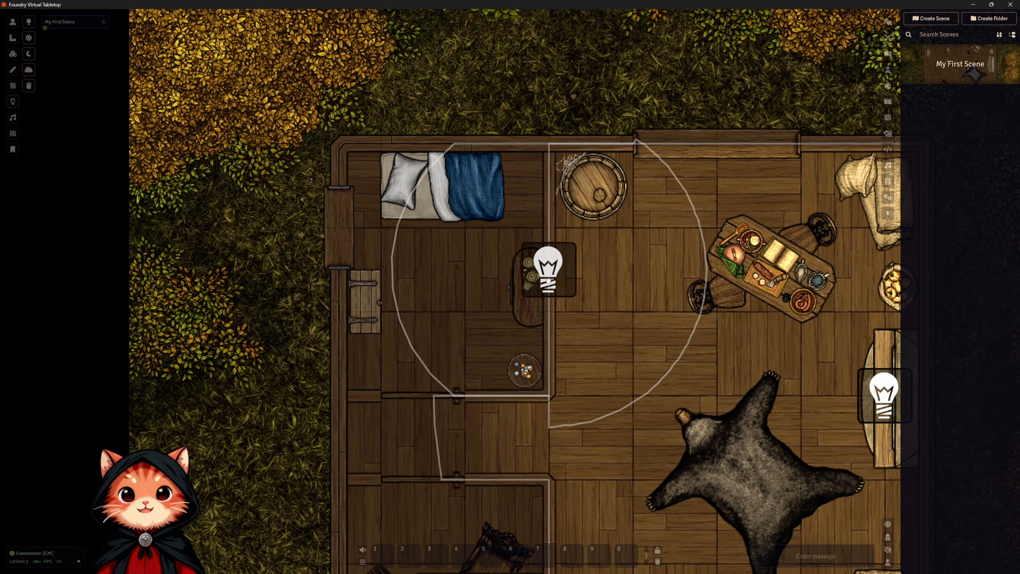
drag(549, 281, 518, 275)
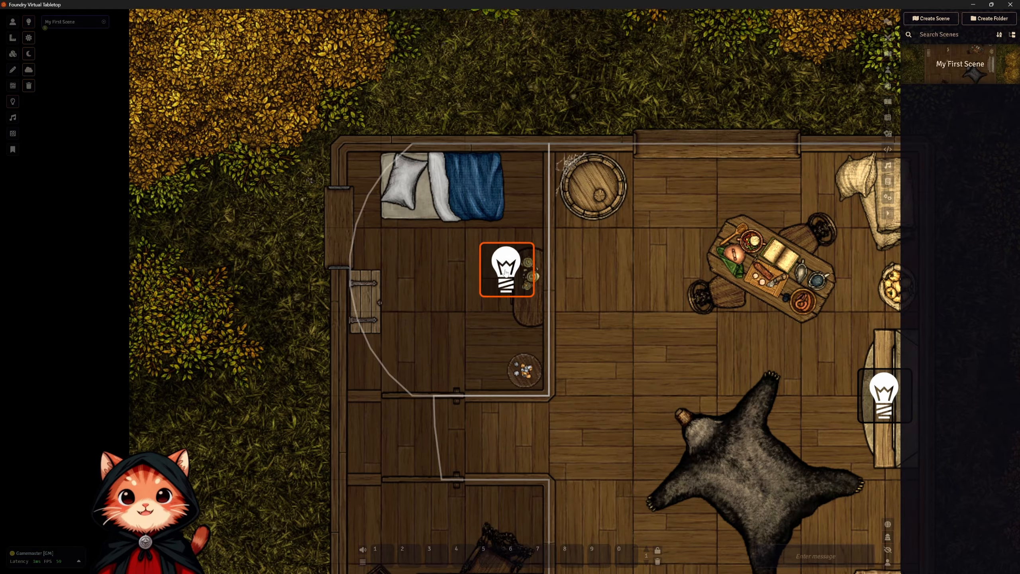
mouse_move(515, 271)
mouse_down()
mouse_move(504, 271)
mouse_move(481, 304)
mouse_move(487, 281)
mouse_move(498, 274)
mouse_move(499, 318)
mouse_move(520, 276)
mouse_move(559, 281)
mouse_move(529, 270)
mouse_move(520, 298)
mouse_move(544, 396)
mouse_move(537, 428)
mouse_move(611, 423)
mouse_move(590, 238)
mouse_move(532, 264)
mouse_move(525, 283)
mouse_move(541, 268)
mouse_move(534, 277)
mouse_up()
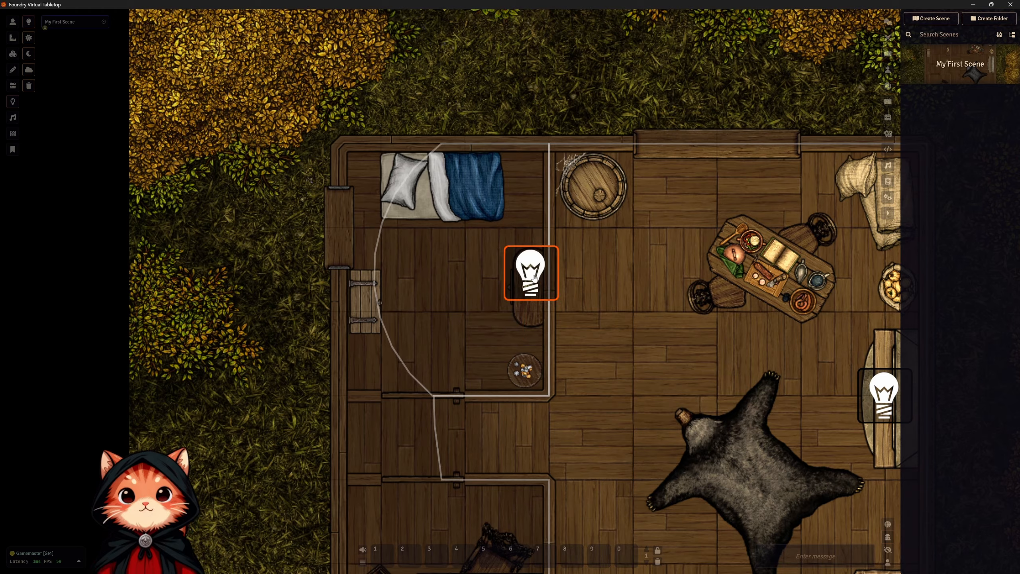
Set the bedroom candle light's Light Animation Type to Torch.
double_click(530, 292)
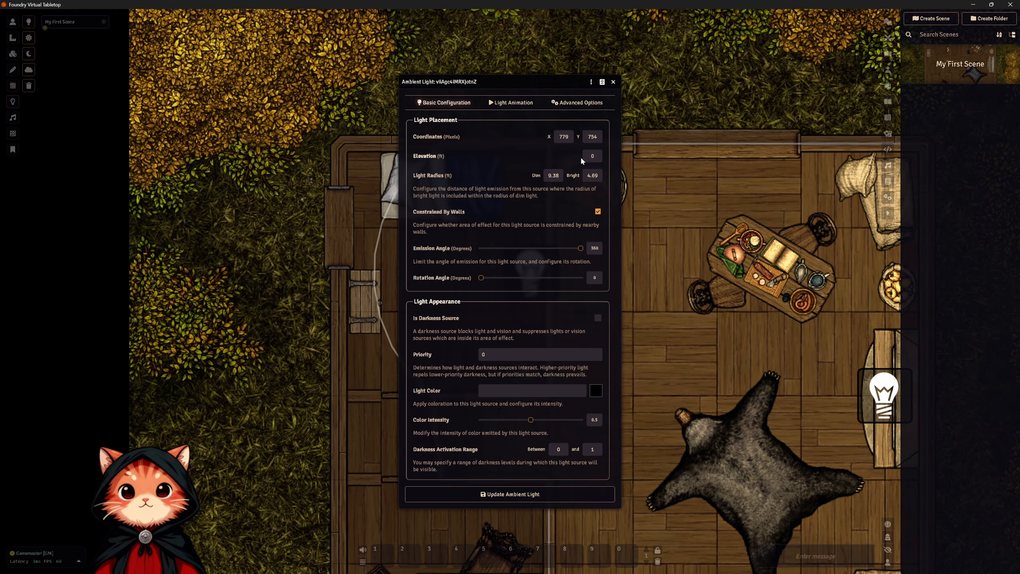
click(504, 106)
click(508, 129)
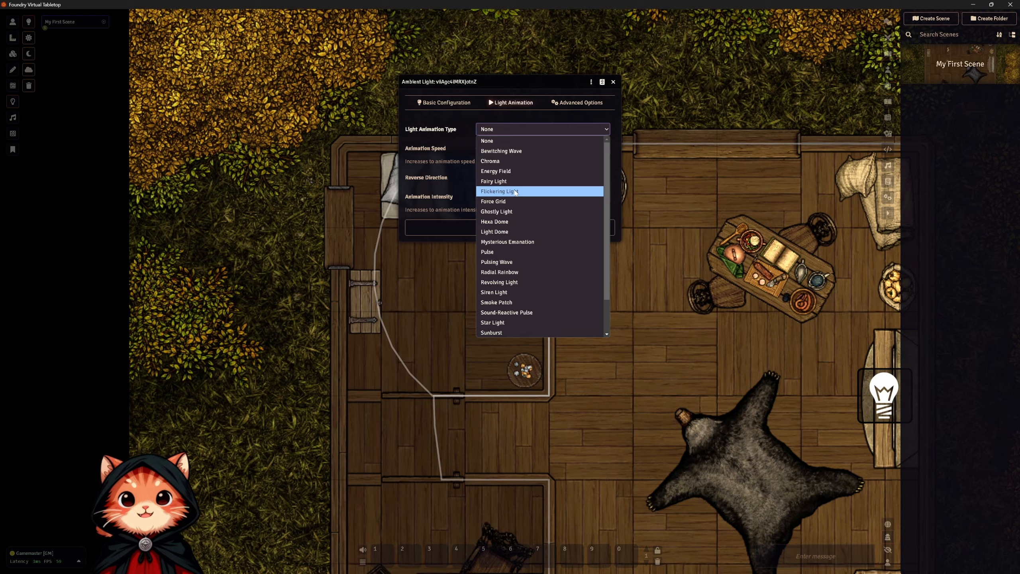
scroll(524, 301, down, 1)
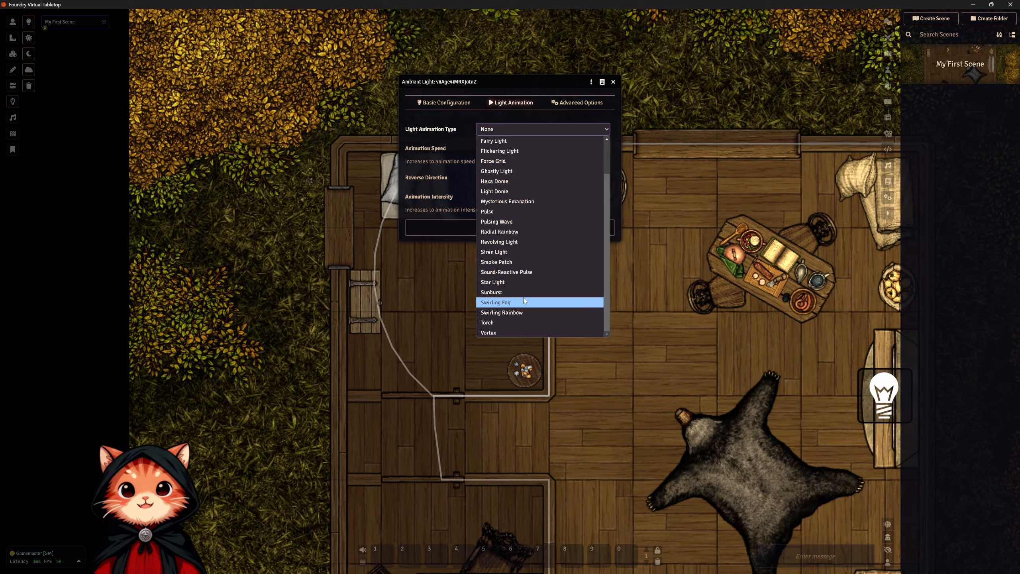
click(513, 322)
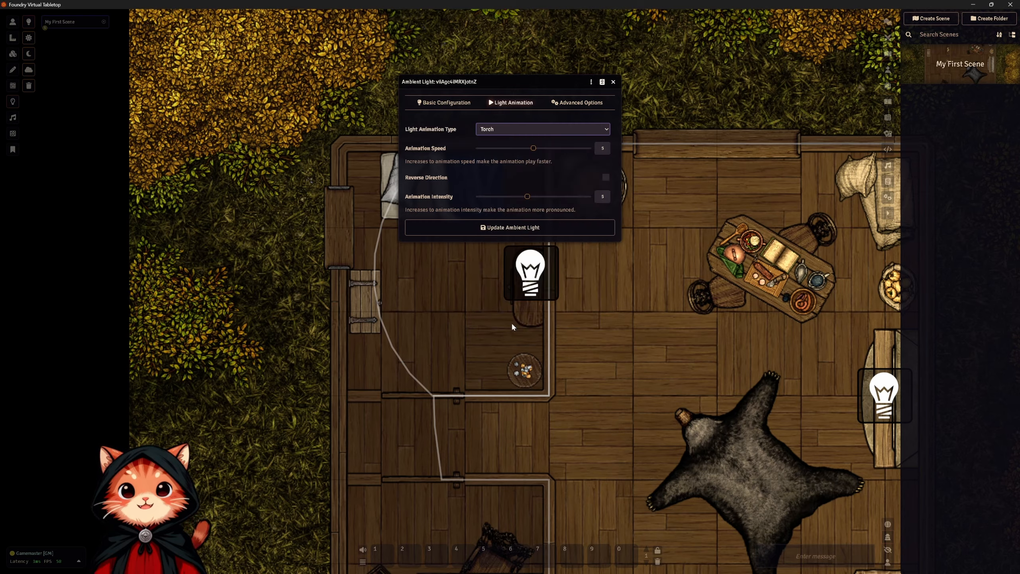
Set the bedroom candle light's Light Color to yellow #f7da45, keeping its configuration clear of the bedroom.
click(466, 105)
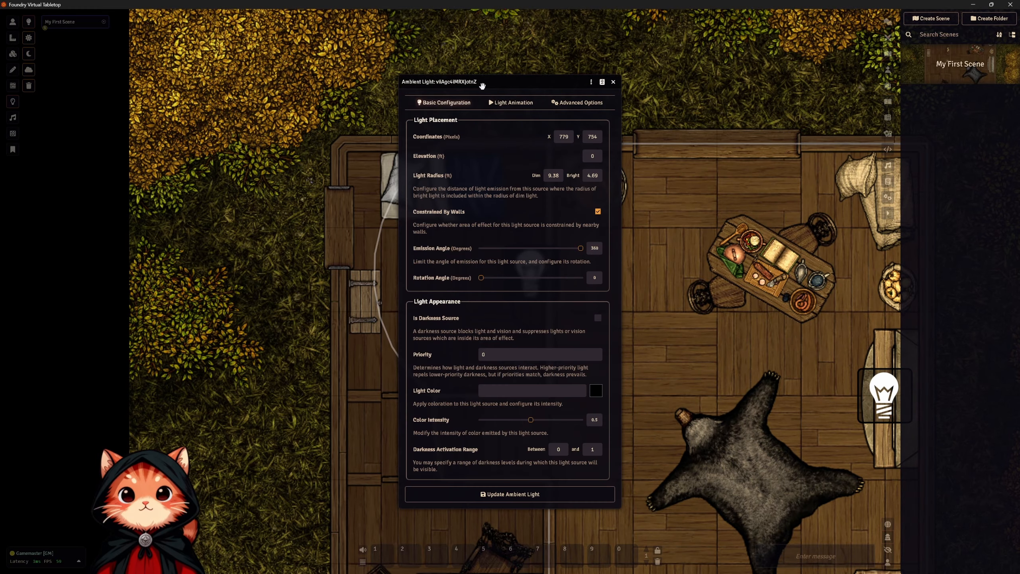
drag(482, 86, 712, 84)
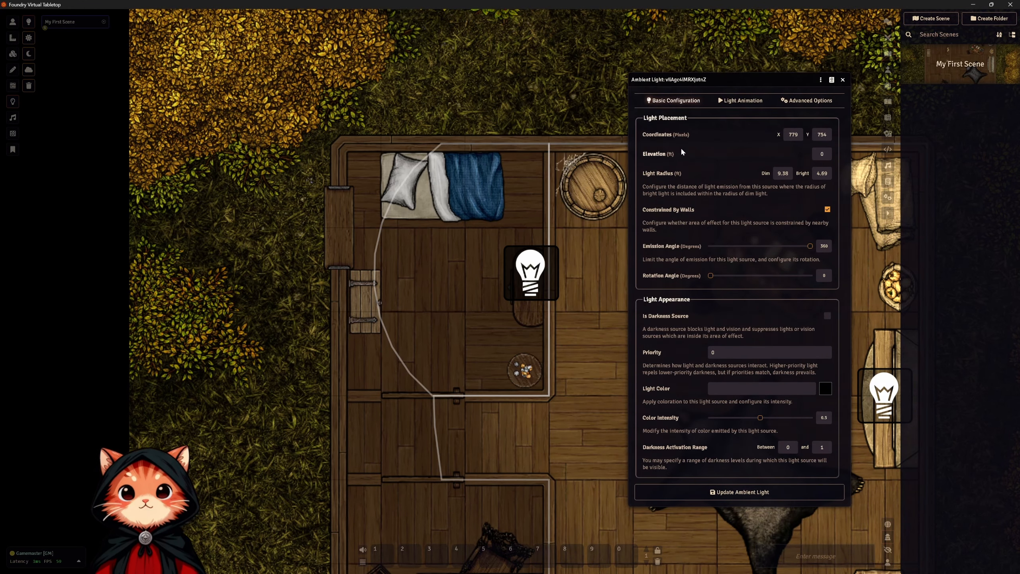
click(826, 392)
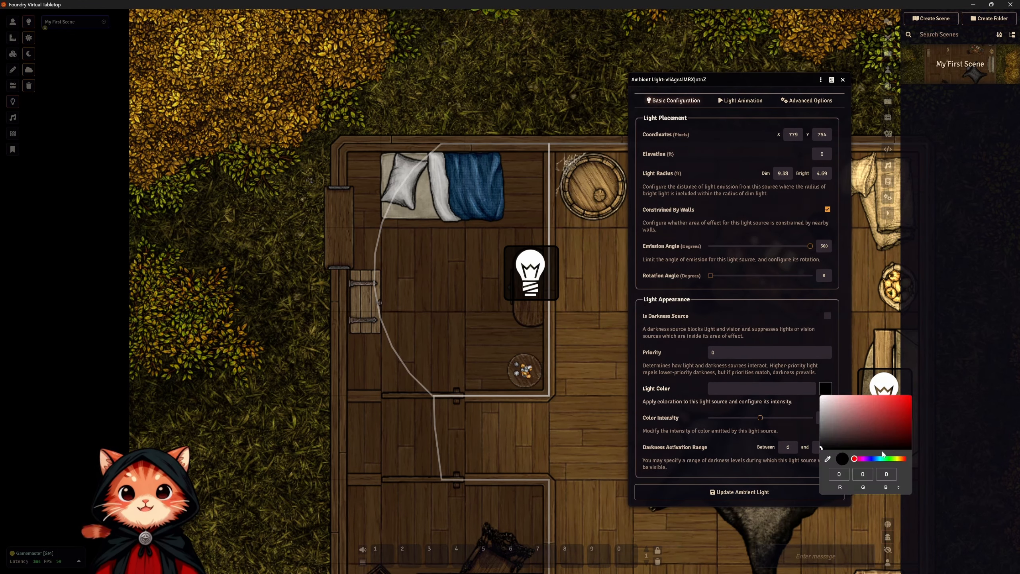
drag(895, 459, 899, 459)
click(886, 403)
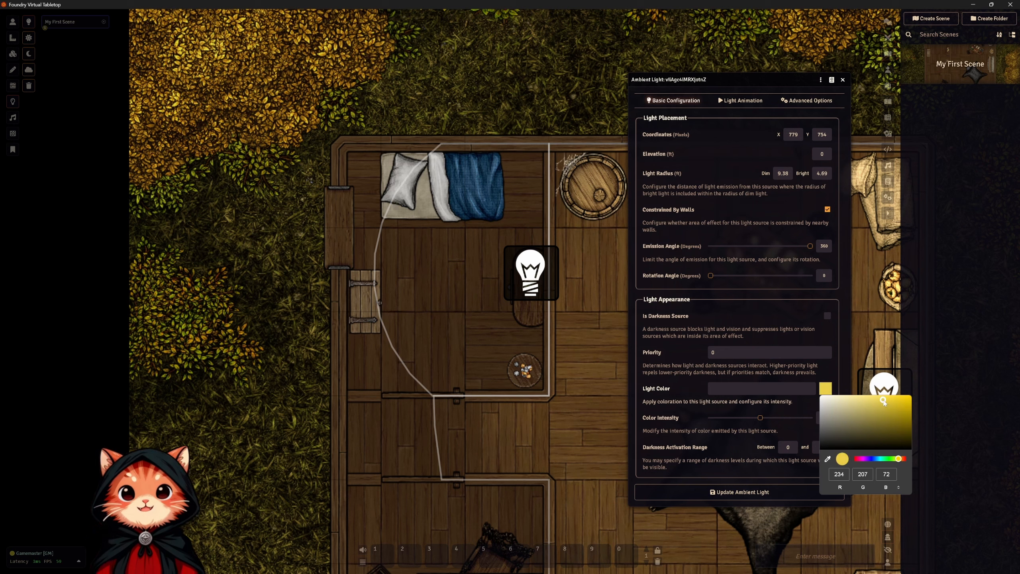
click(884, 399)
click(734, 469)
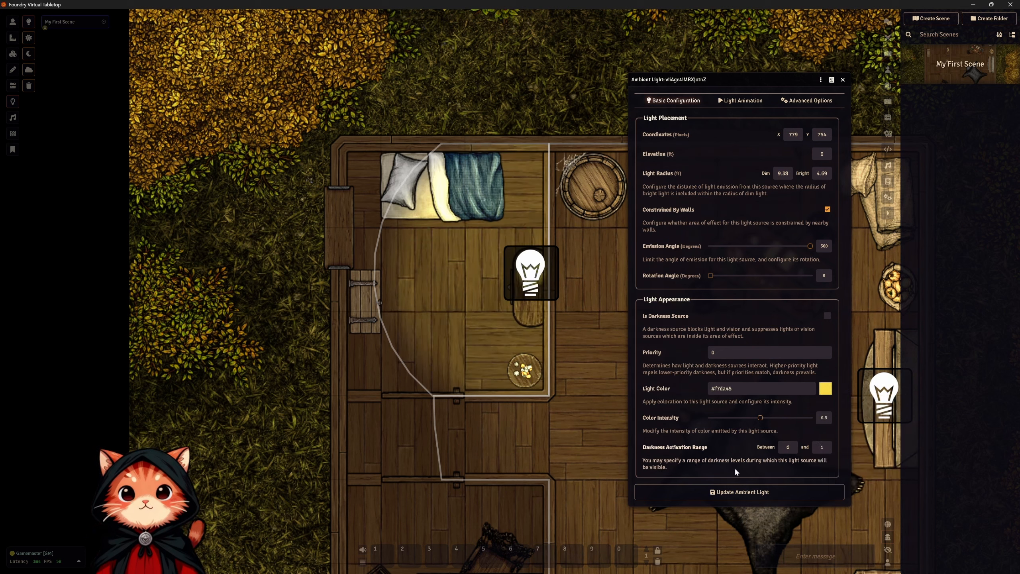
Set the bedroom candle light's Light Color to orange #f0aa33 and update the ambient light.
click(825, 388)
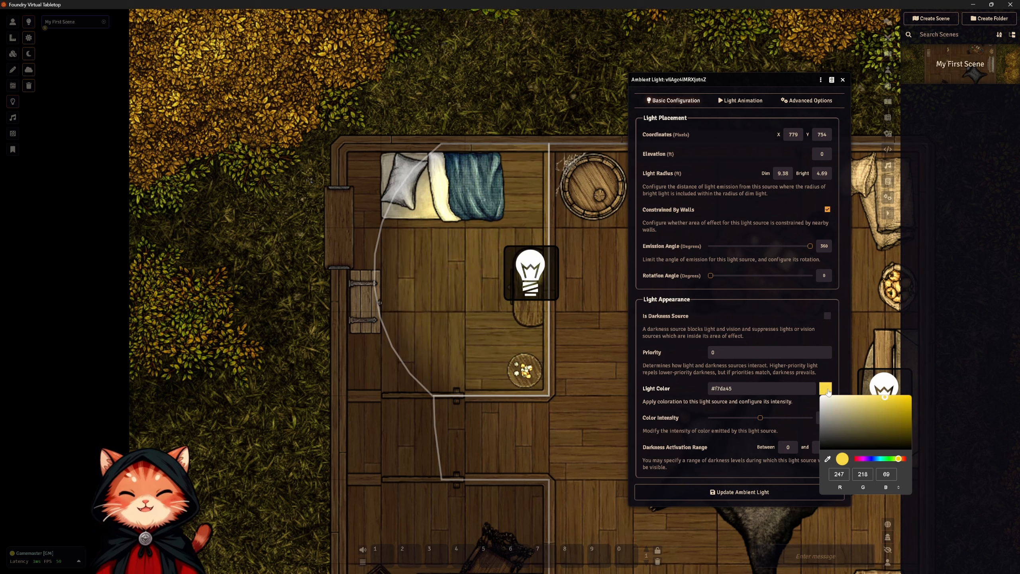
drag(900, 460, 901, 459)
click(892, 399)
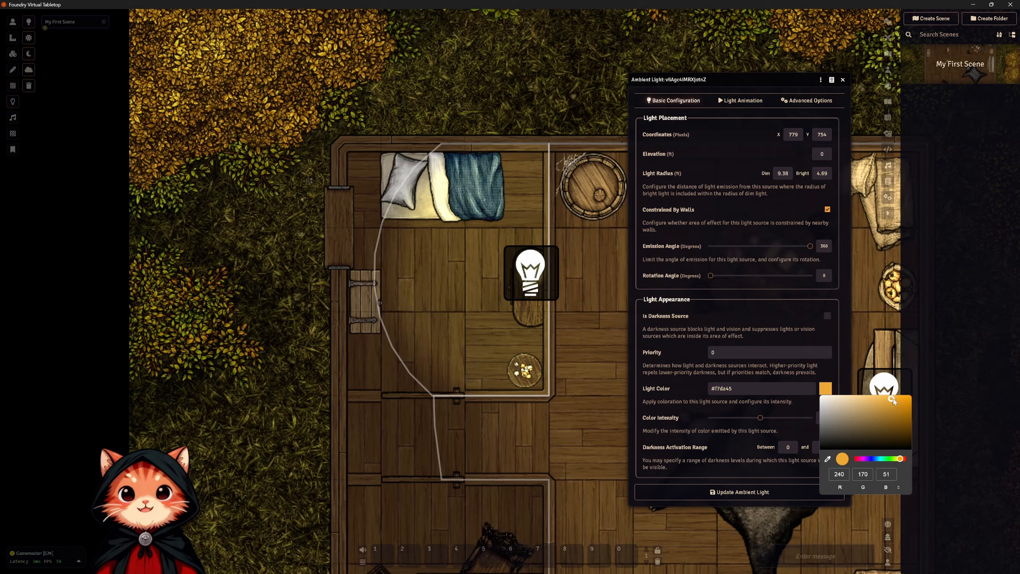
click(785, 425)
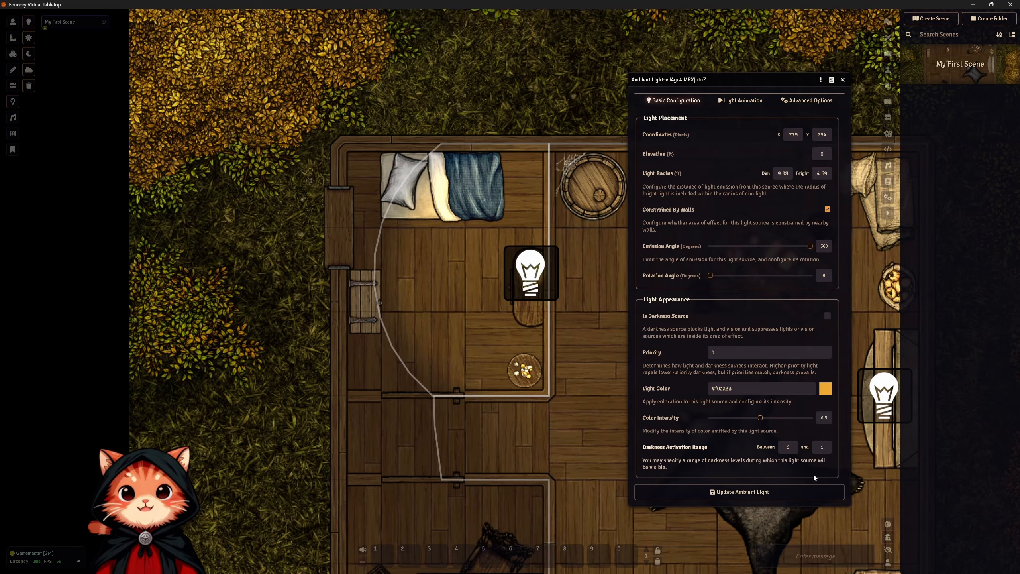
click(777, 491)
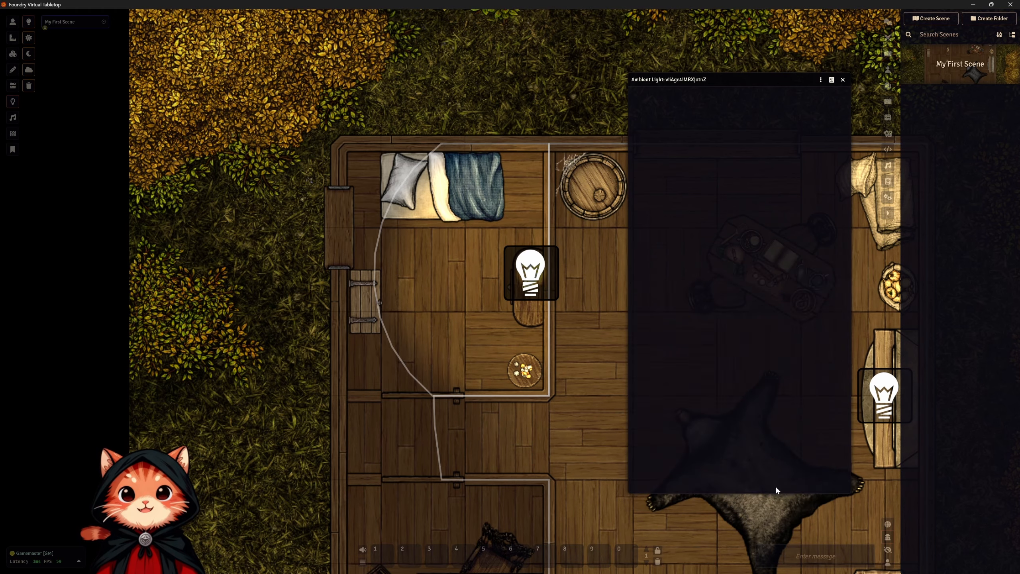
Examine the bedroom candles' glow and the cabin's overall lighting with the light markers hidden.
click(13, 23)
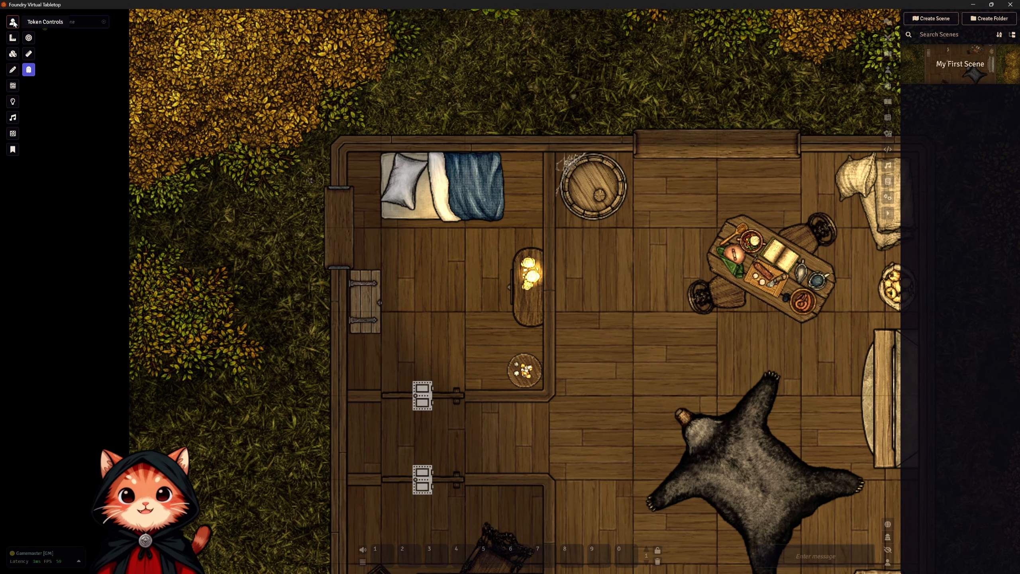
scroll(555, 258, up, 14)
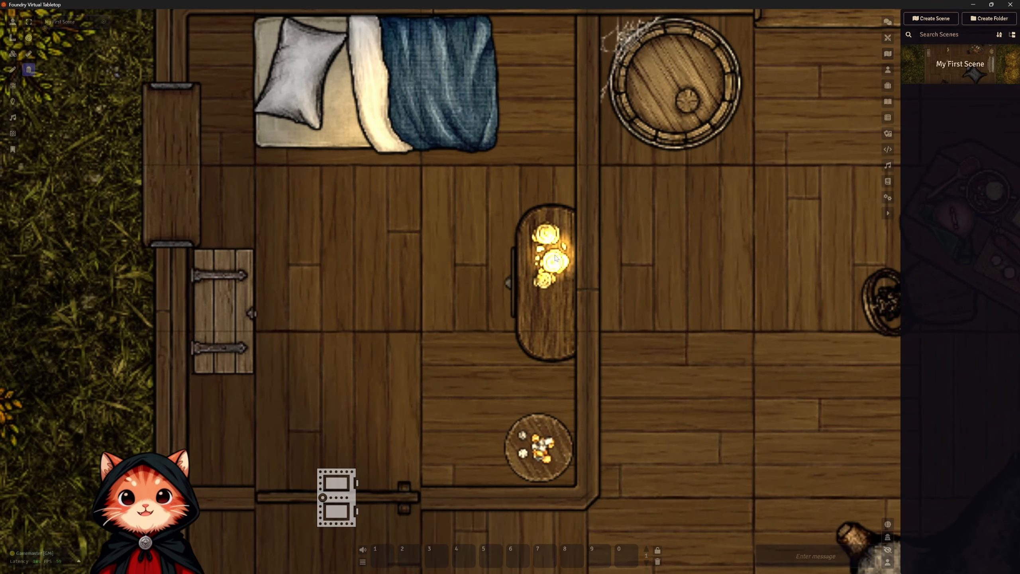
scroll(547, 332, down, 3)
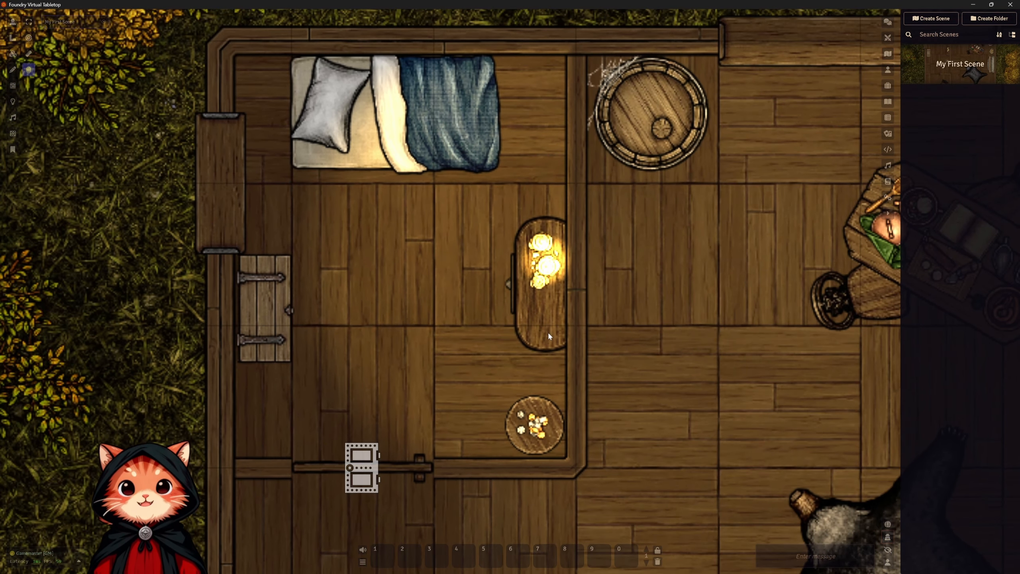
scroll(548, 332, down, 10)
drag(606, 376, 341, 230)
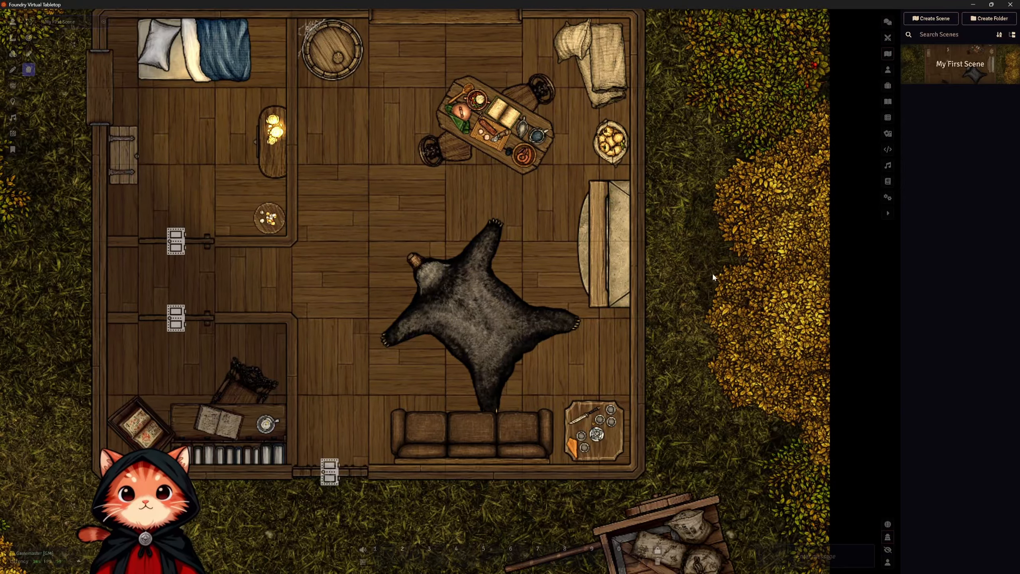
drag(440, 224, 670, 287)
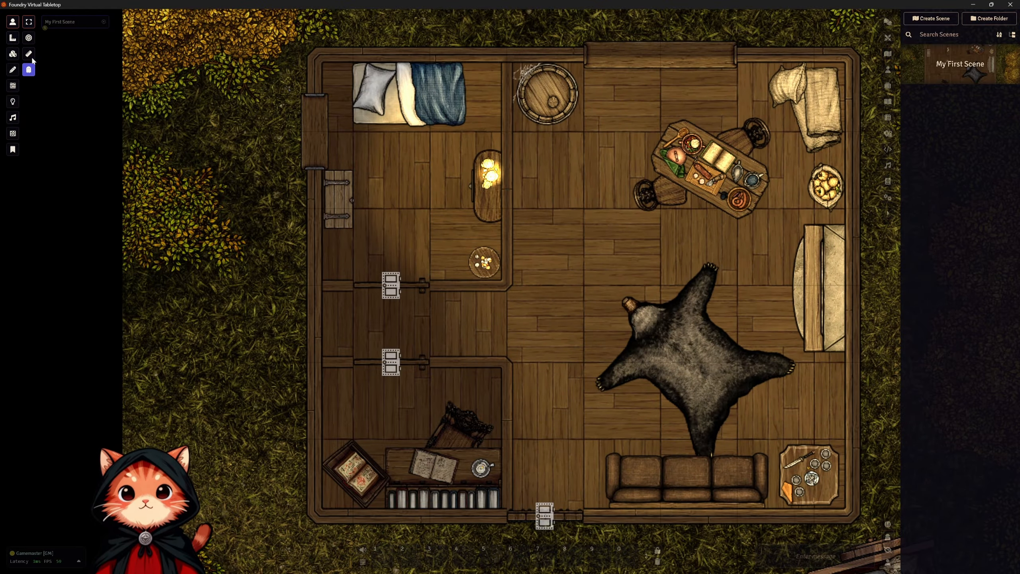
Copy the bedroom candle light and paste it into the southwest study, centred on the candle on the desk.
click(12, 105)
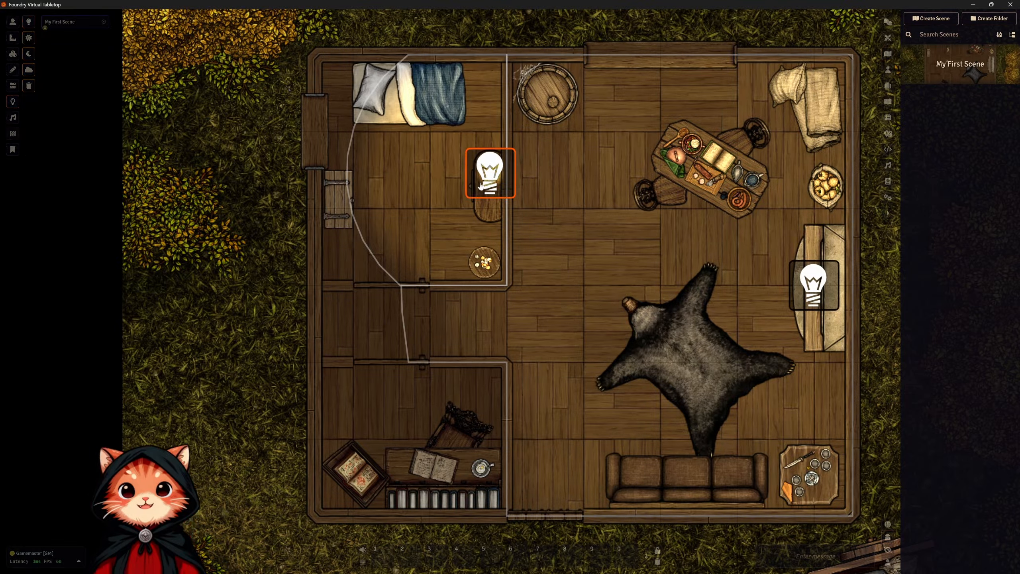
key(ctrl+c)
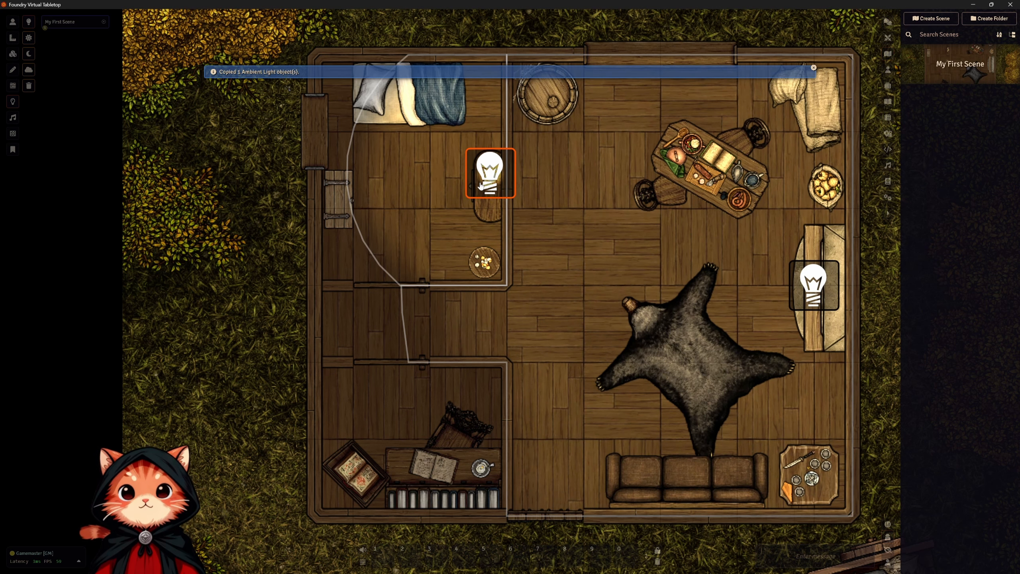
scroll(528, 353, up, 5)
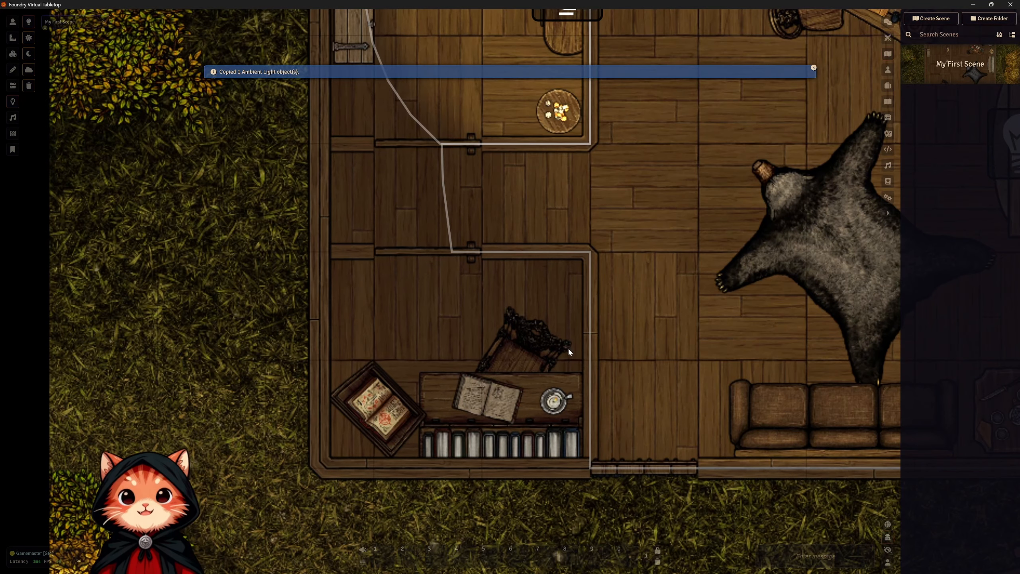
scroll(569, 349, up, 3)
drag(568, 348, 559, 276)
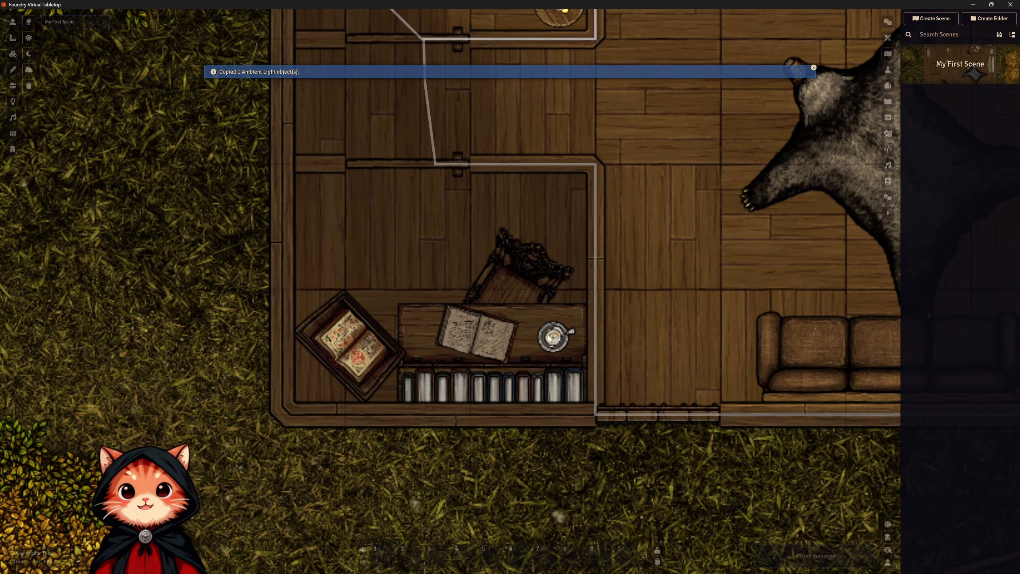
key(ctrl+v)
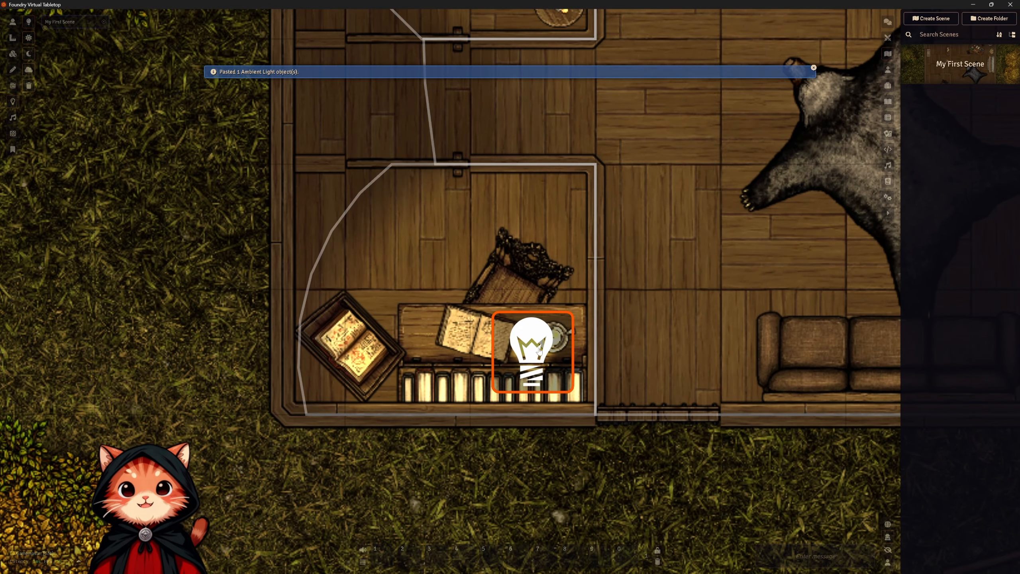
drag(531, 353, 550, 333)
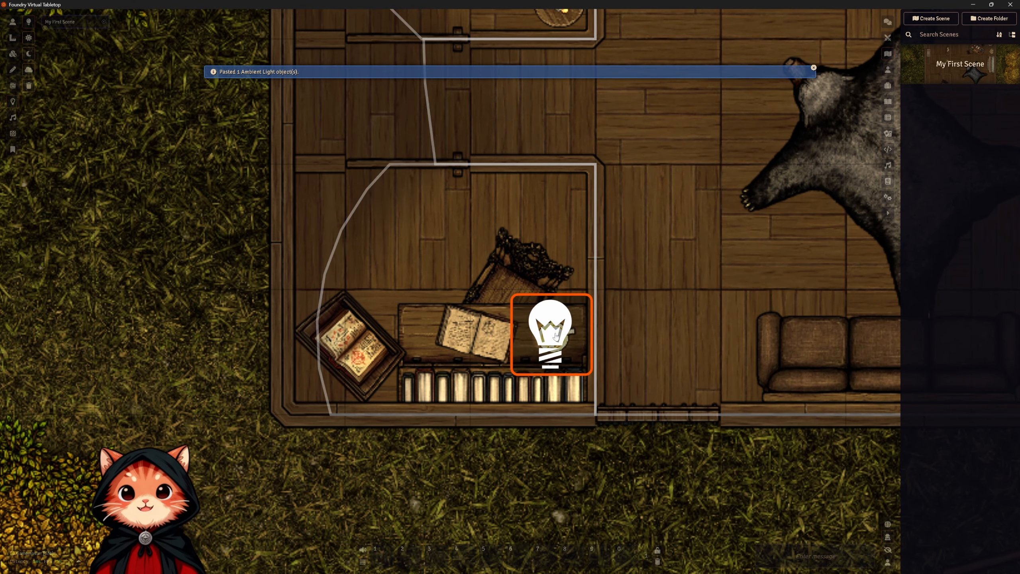
Check the desk candle's glow and the whole cabin's lighting without light markers, and return to the lighting controls.
click(13, 22)
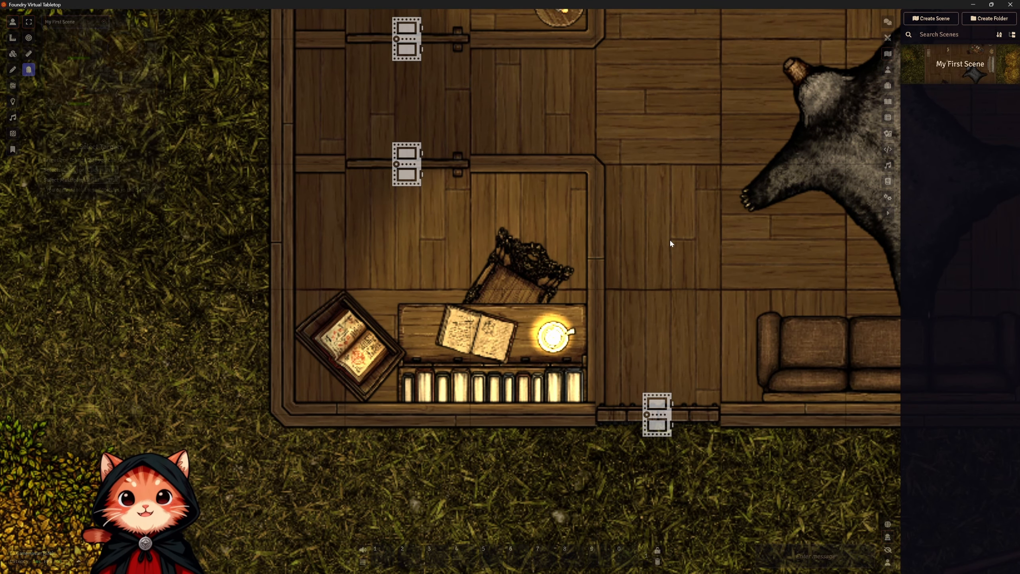
scroll(670, 239, down, 15)
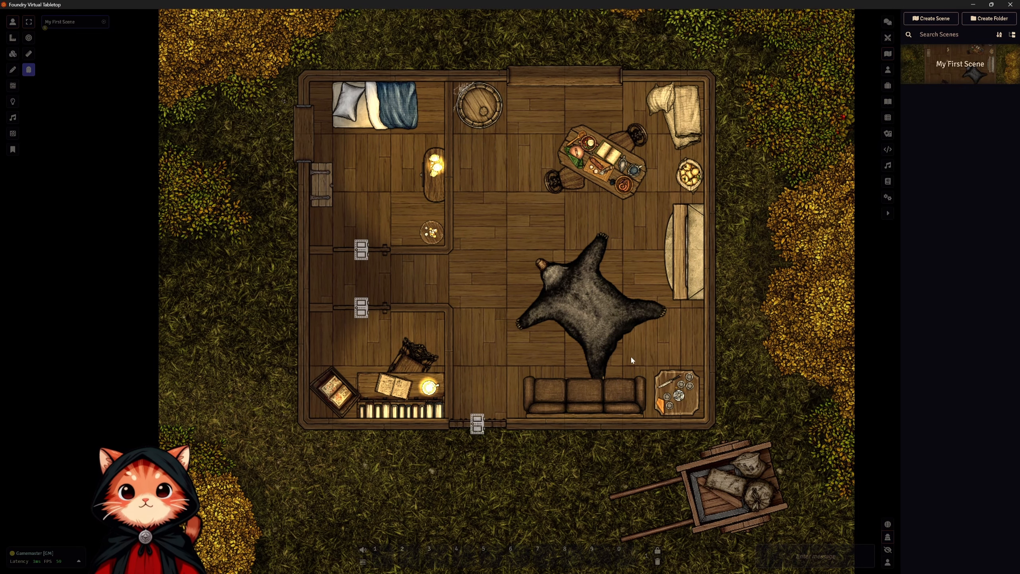
mouse_move(627, 303)
mouse_down()
mouse_move(621, 343)
mouse_move(613, 309)
mouse_up()
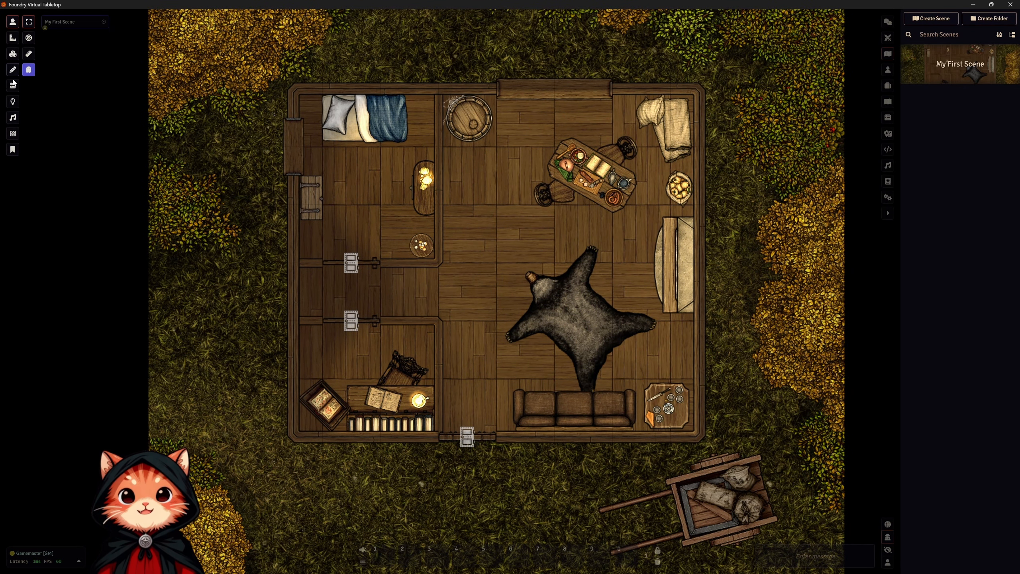
click(13, 102)
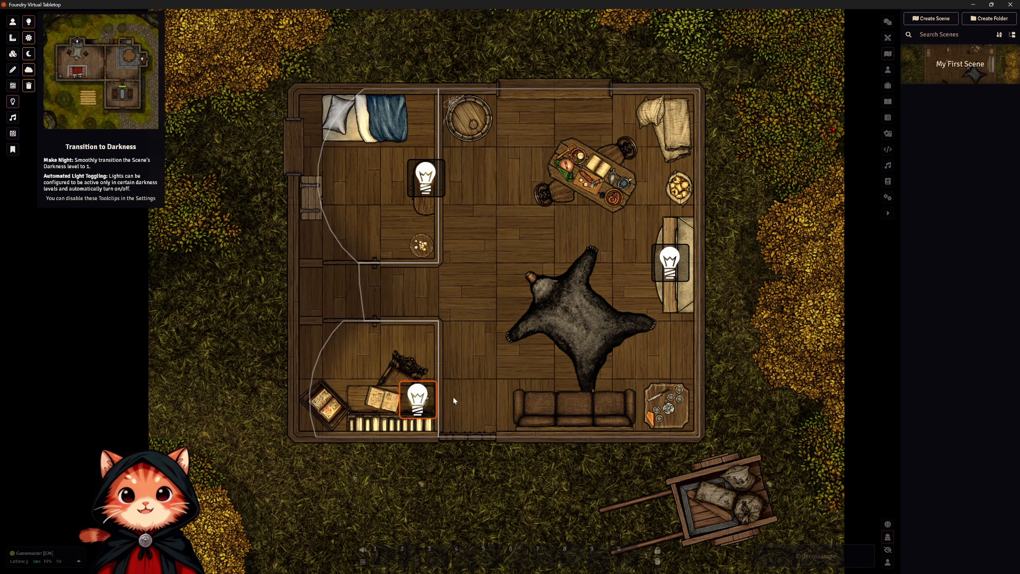
Open and close the cabin's two interior doors while the scene transitions to darkness.
drag(769, 387, 803, 392)
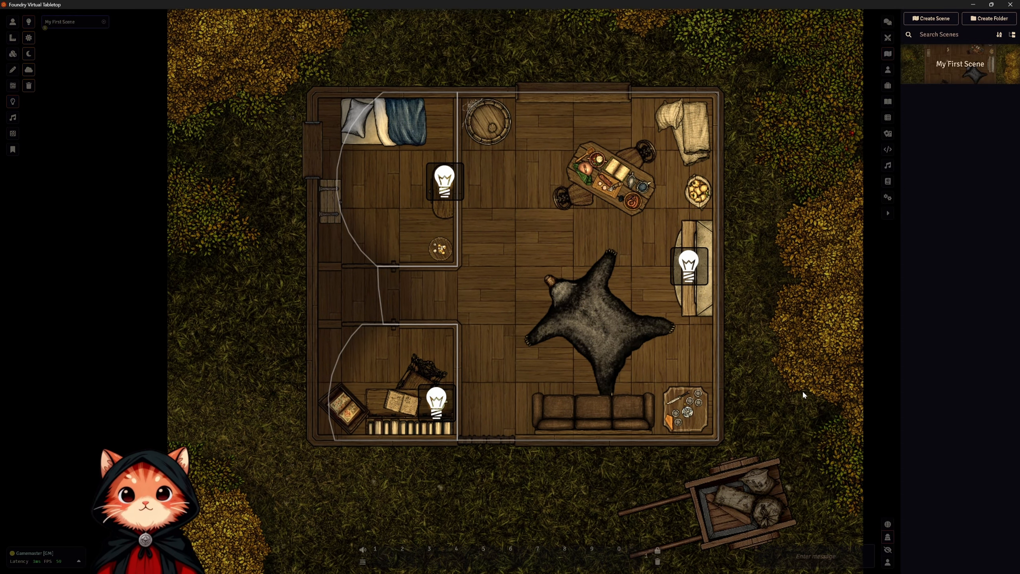
click(13, 23)
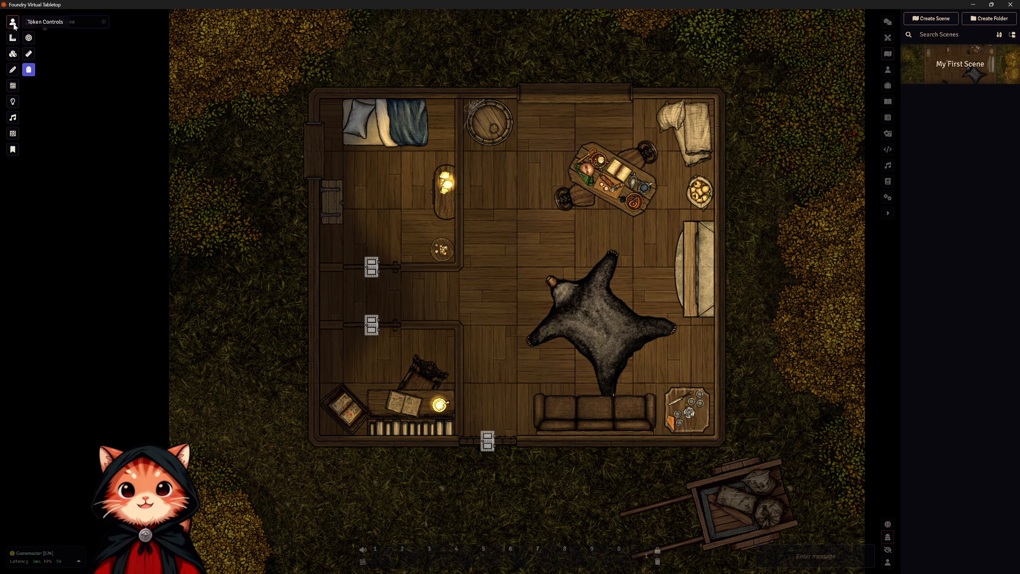
click(370, 267)
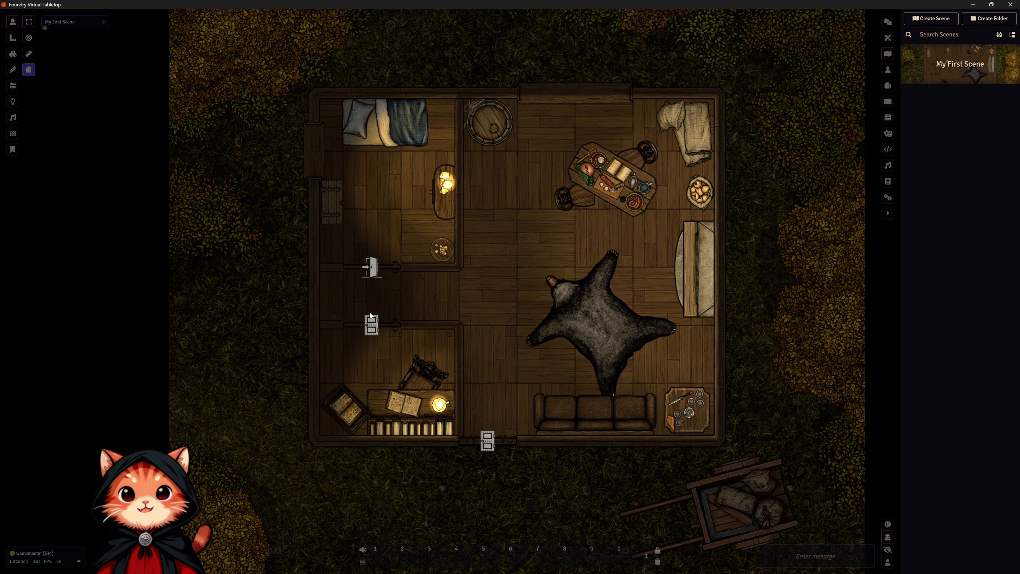
click(362, 323)
click(363, 324)
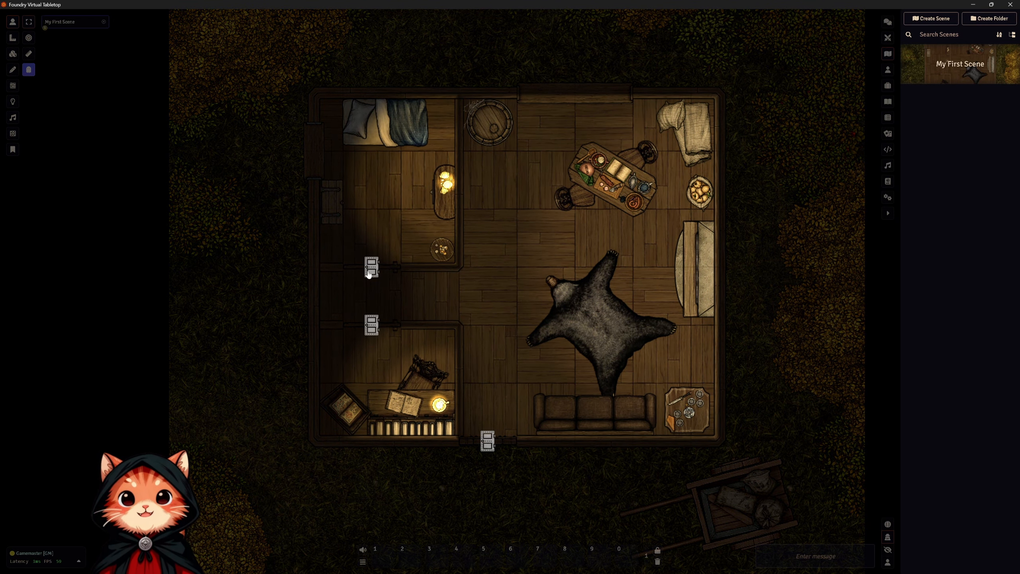
Open and close the cabin's front door and check the light around the doorway and across the dark scene.
click(487, 440)
scroll(508, 479, up, 1)
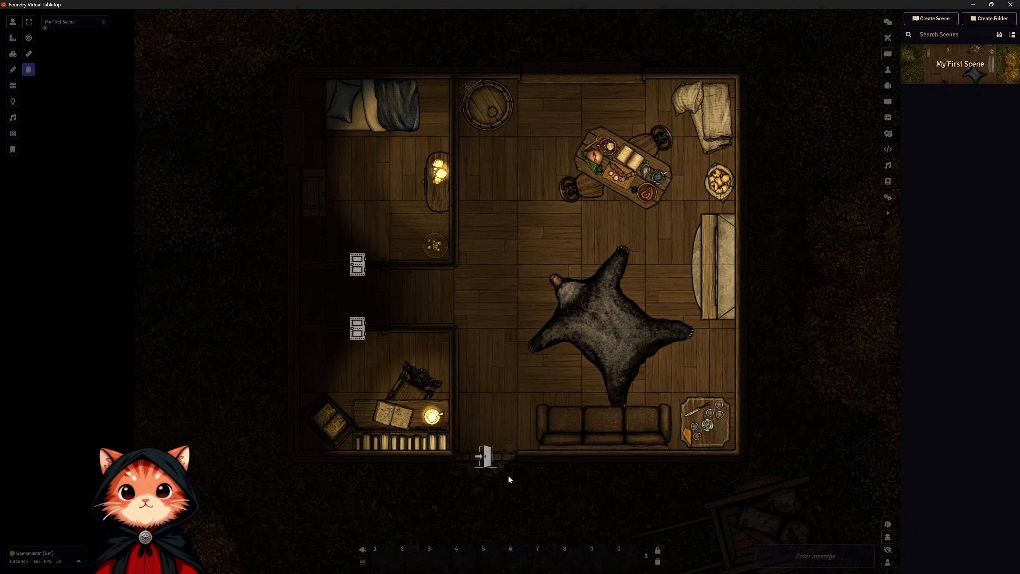
scroll(561, 333, up, 10)
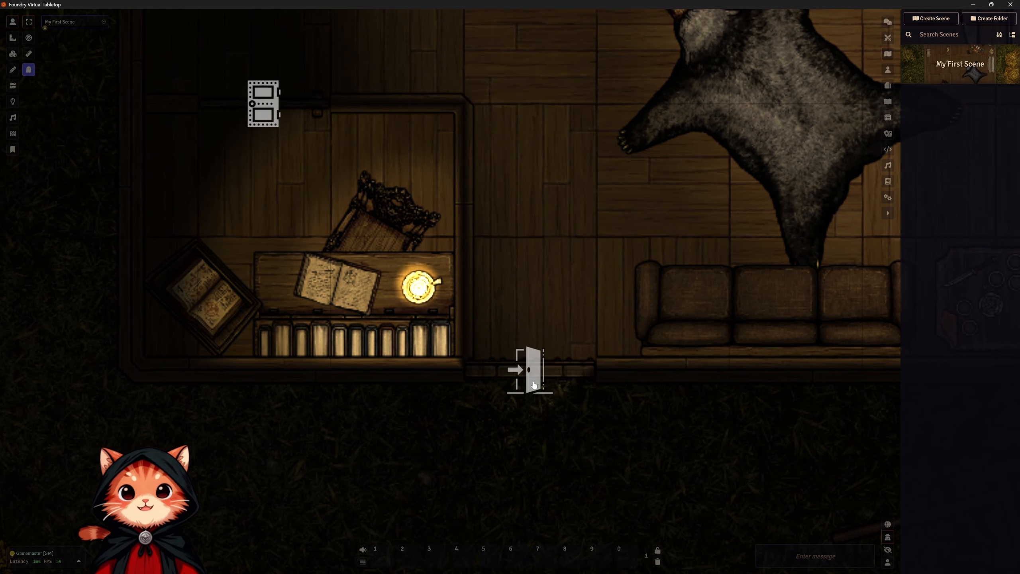
click(534, 384)
scroll(606, 292, down, 6)
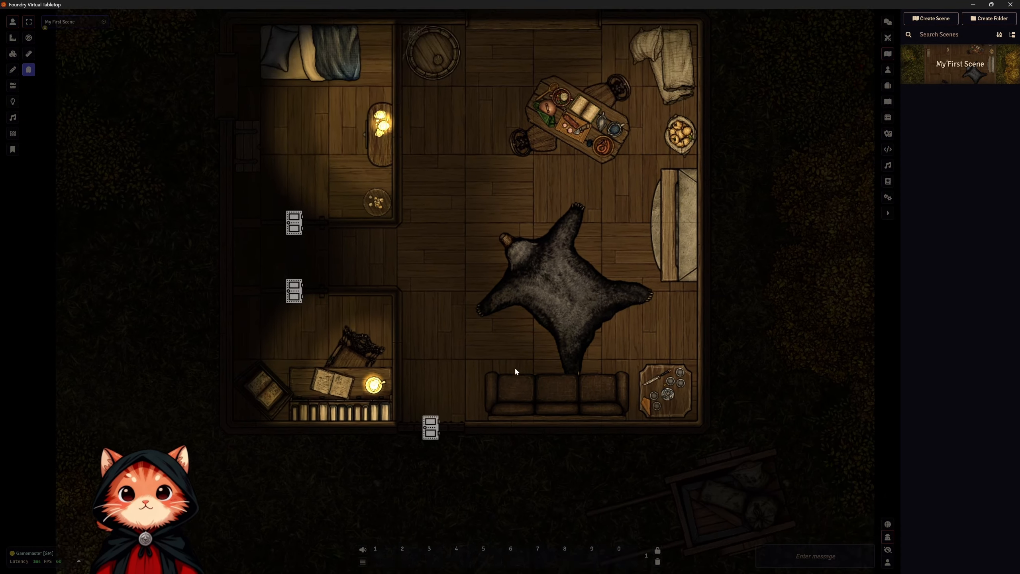
scroll(526, 379, down, 2)
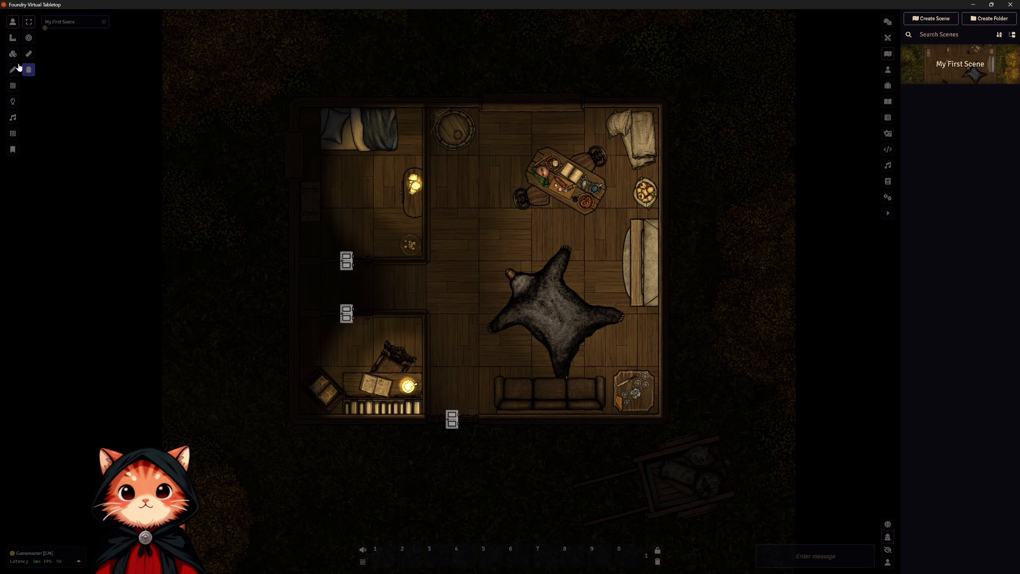
scroll(502, 222, down, 4)
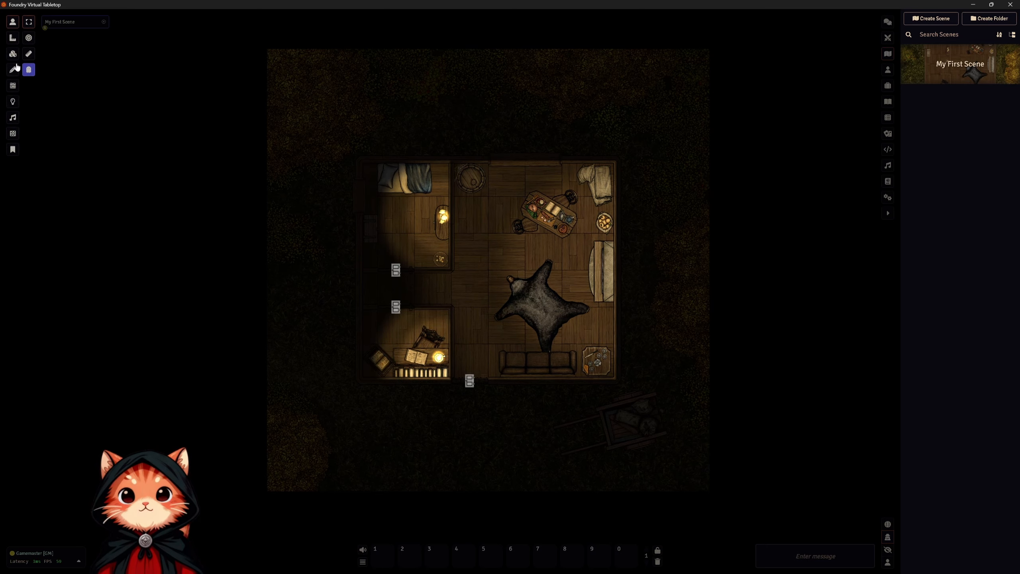
Add an ambient light outside the cabin at the map's northwest edge, about 58 ft dim and 29 ft bright radius.
click(12, 106)
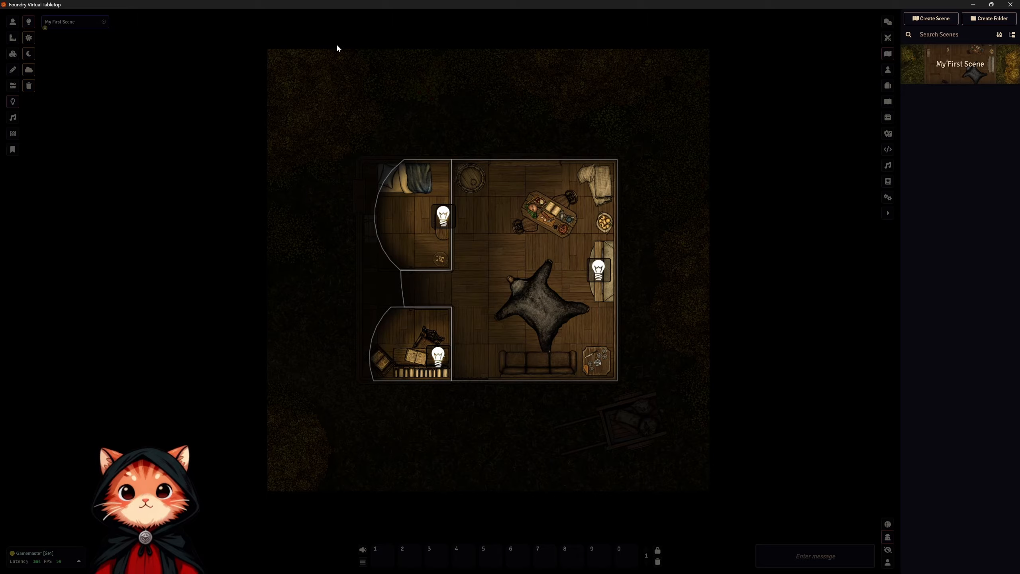
drag(340, 48, 661, 334)
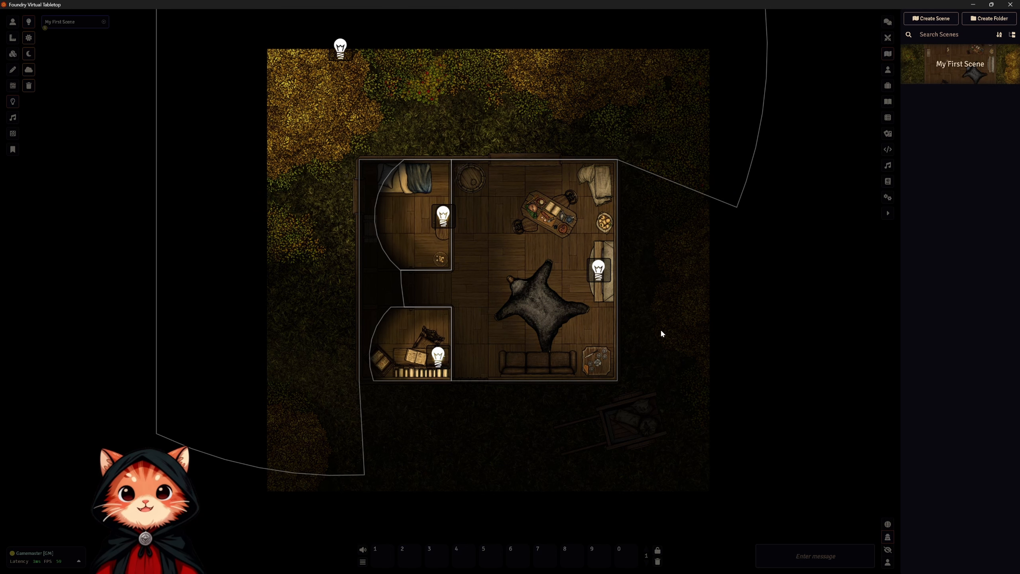
scroll(469, 200, up, 7)
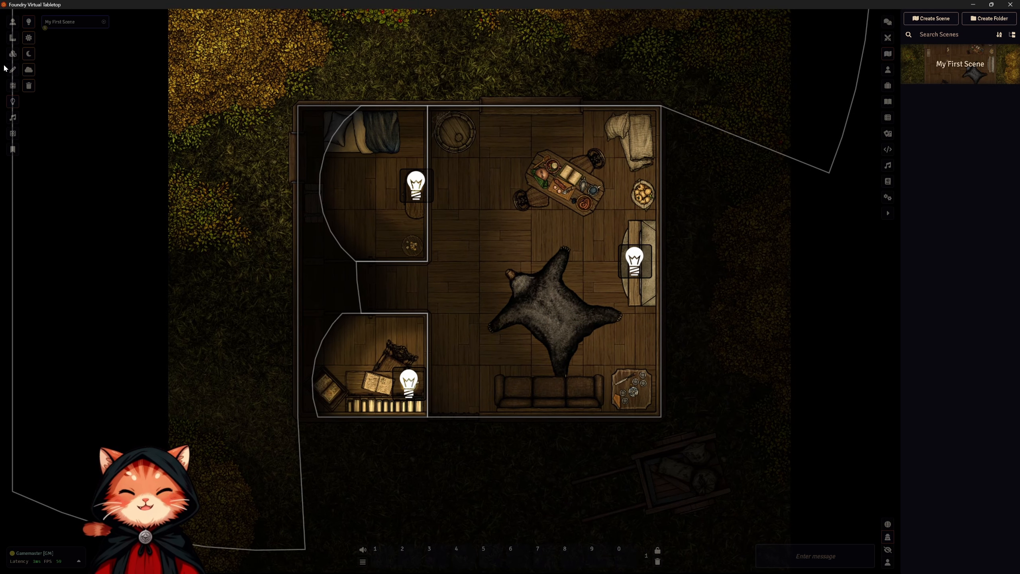
Set the Light restriction of both the north and west window walls to None and update them together.
click(13, 87)
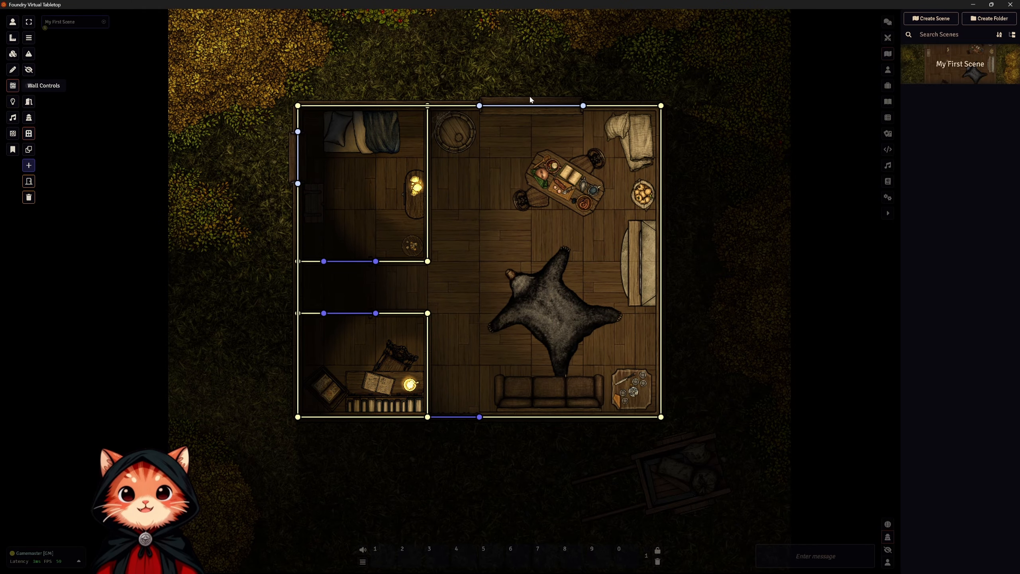
click(518, 106)
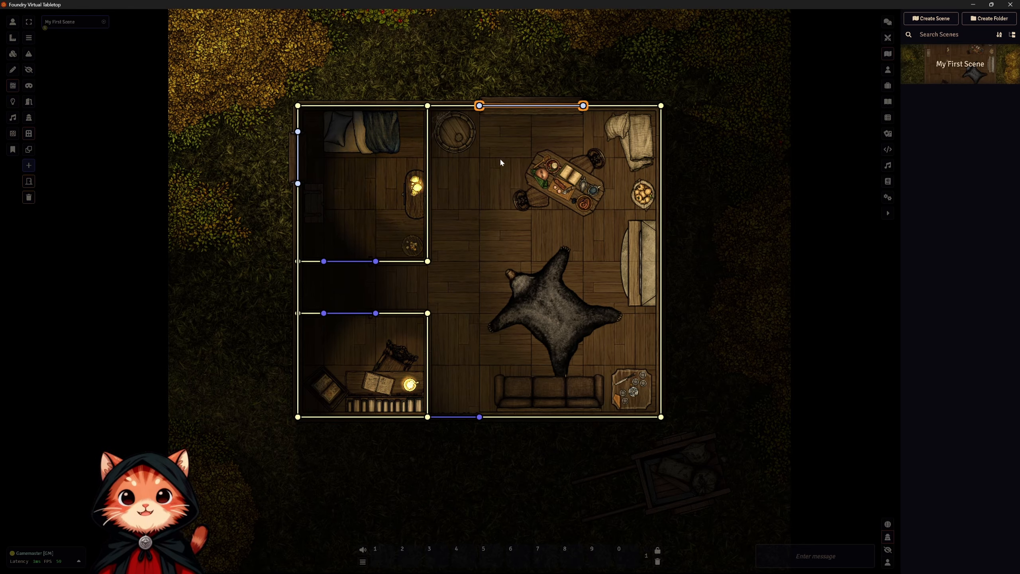
shift+click(298, 160)
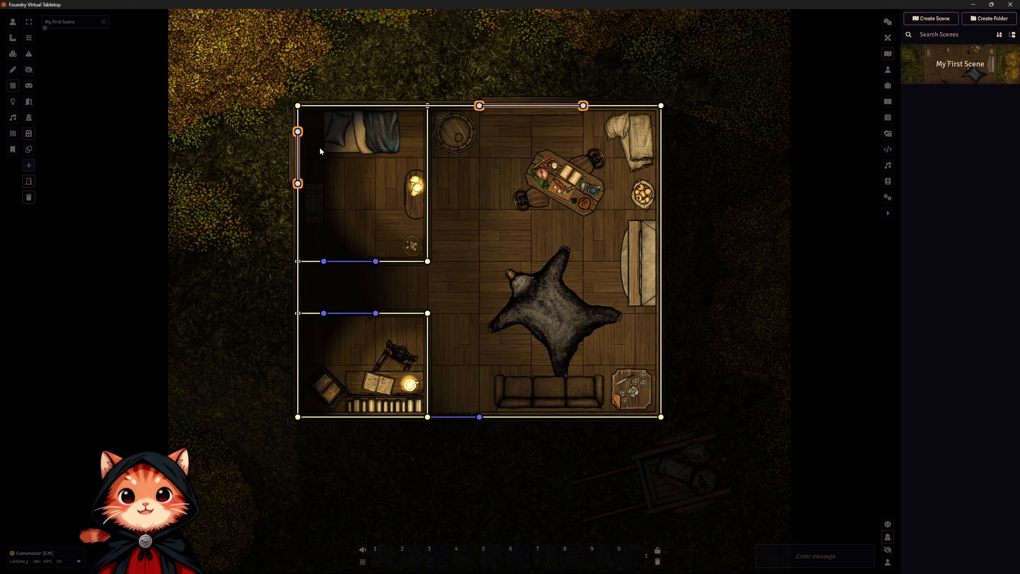
double_click(299, 134)
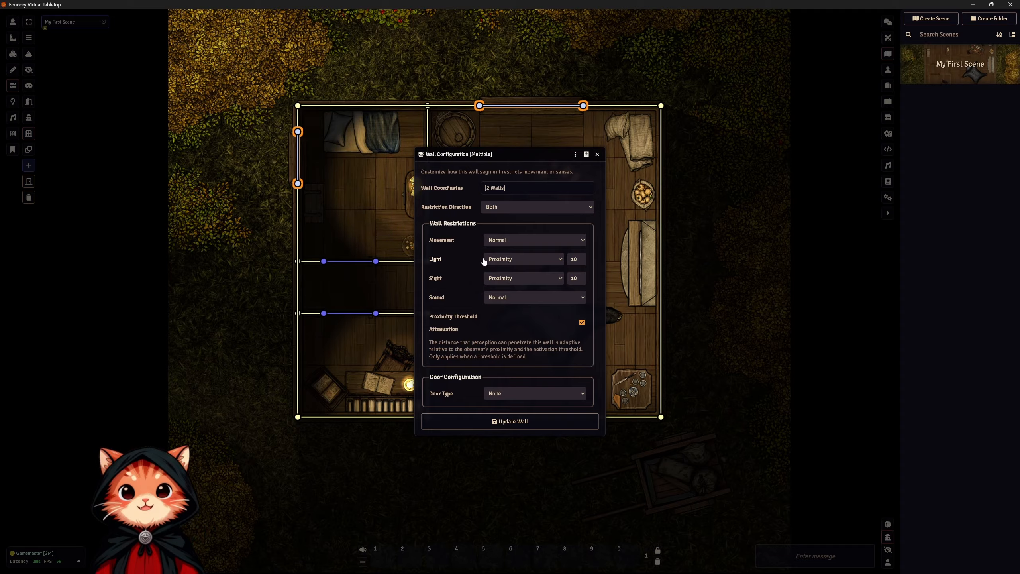
click(558, 260)
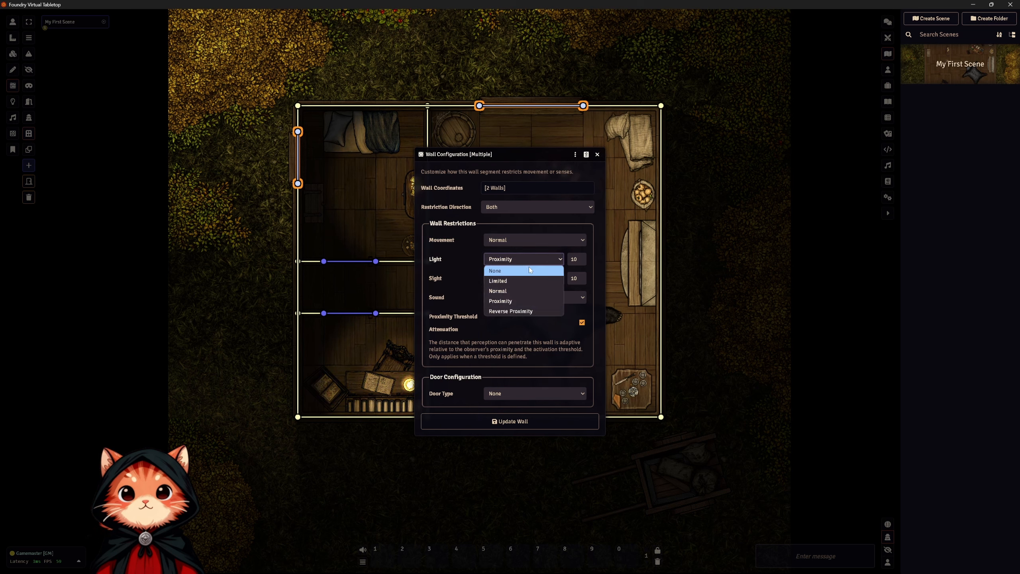
click(517, 421)
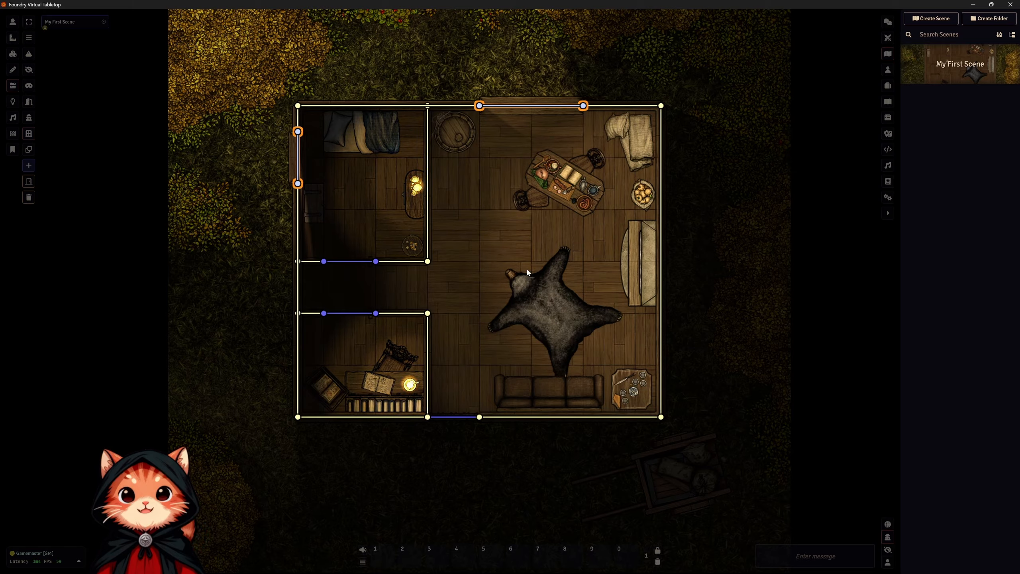
Move the outdoor light farther west along the map's north edge, to about X 350, Y 300.
drag(463, 221, 572, 306)
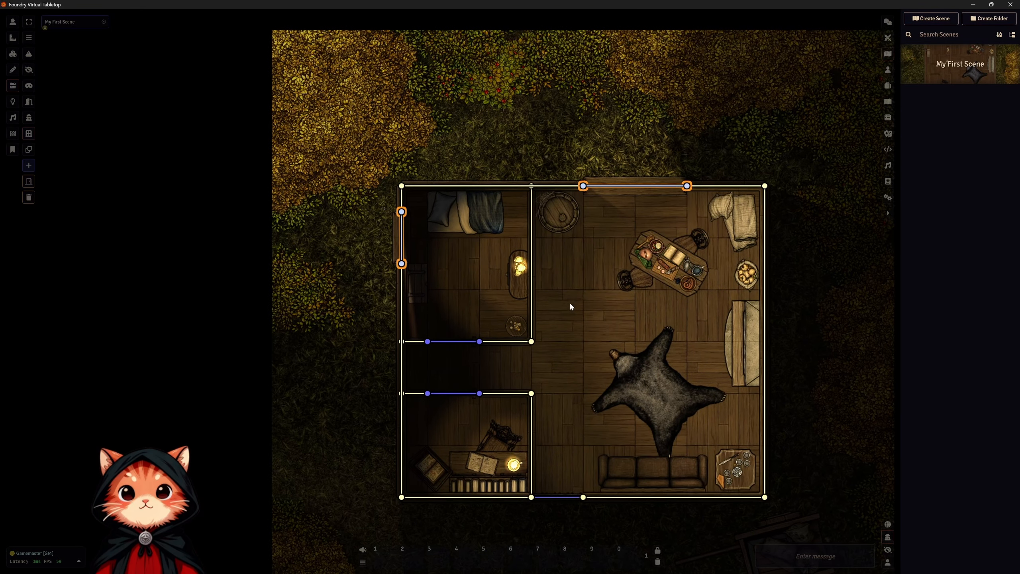
click(13, 101)
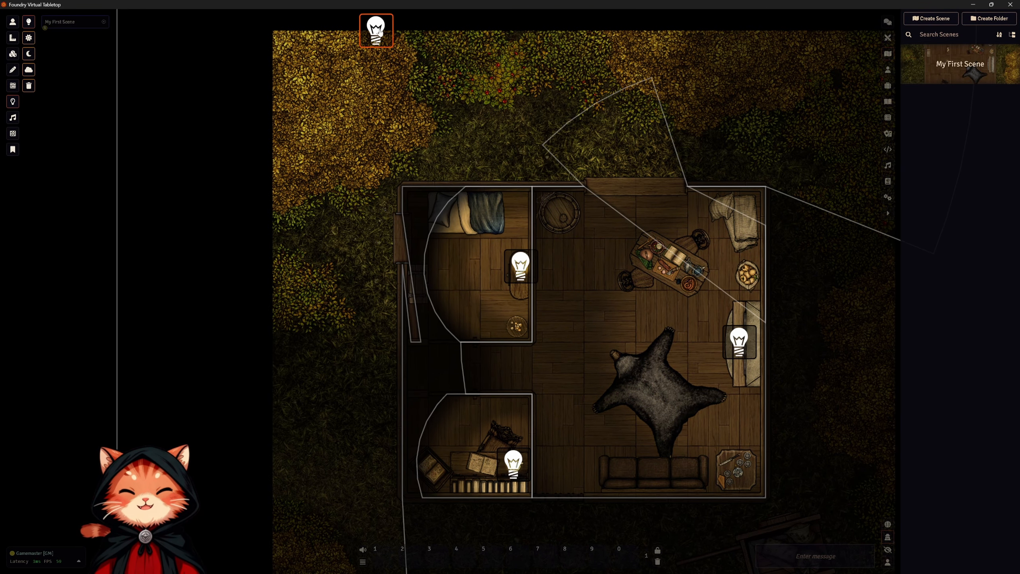
drag(379, 32, 313, 30)
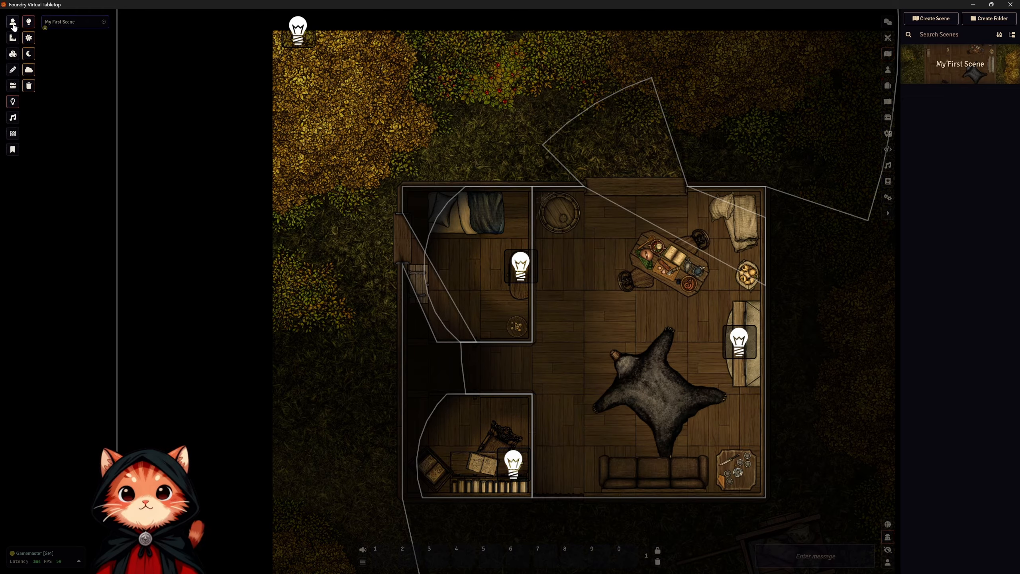
Set the outdoor light's Light Color to pale pink #ffe5e5 and its Color Intensity to 0.25.
double_click(300, 40)
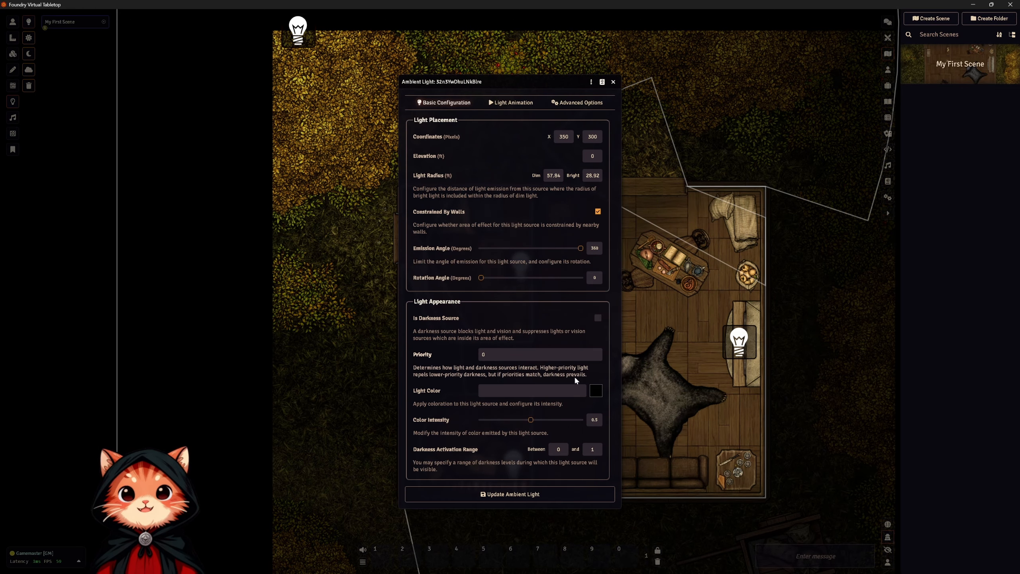
click(596, 391)
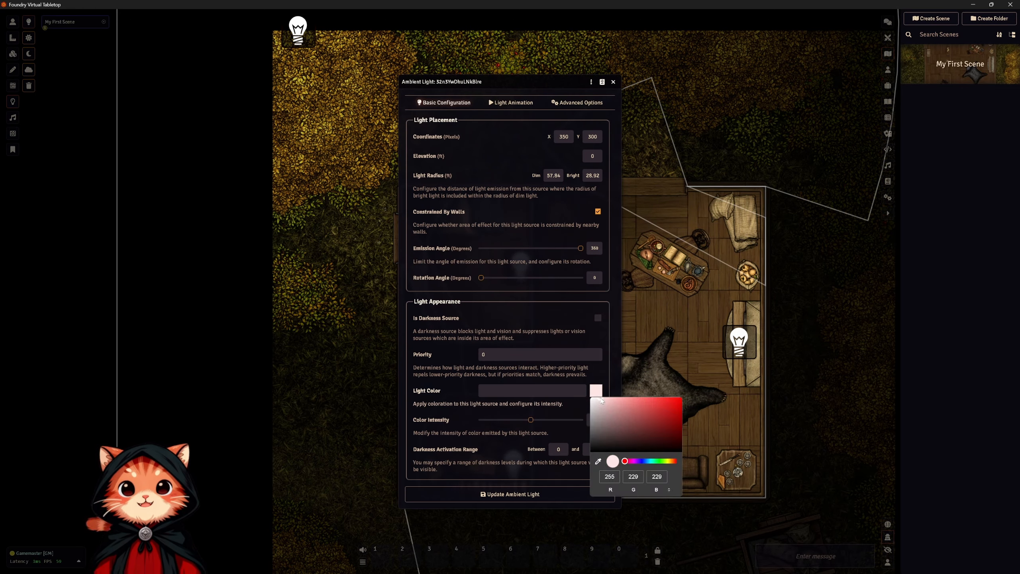
click(599, 369)
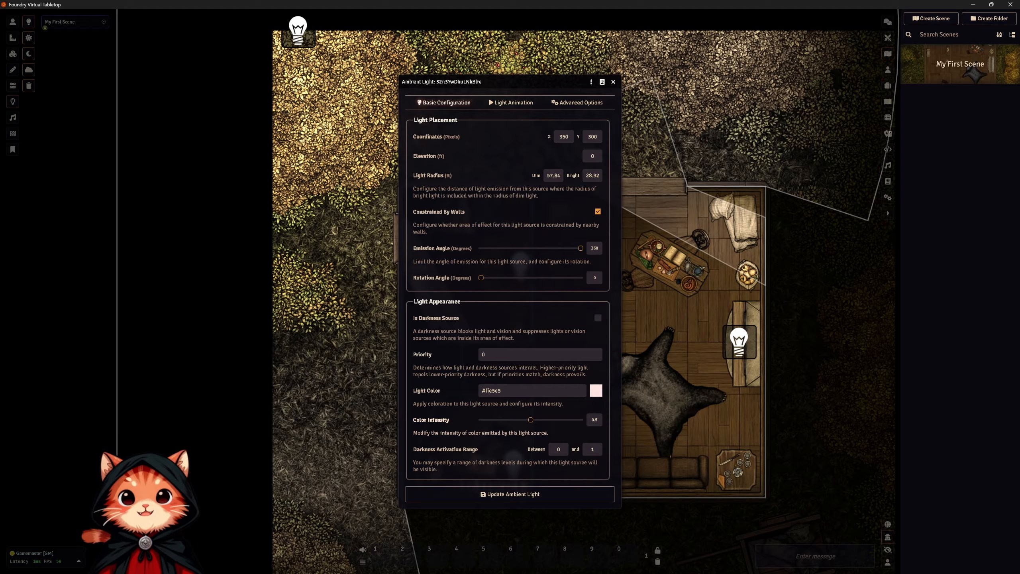
mouse_move(529, 421)
mouse_down()
mouse_move(477, 421)
mouse_move(521, 422)
mouse_move(511, 421)
mouse_up()
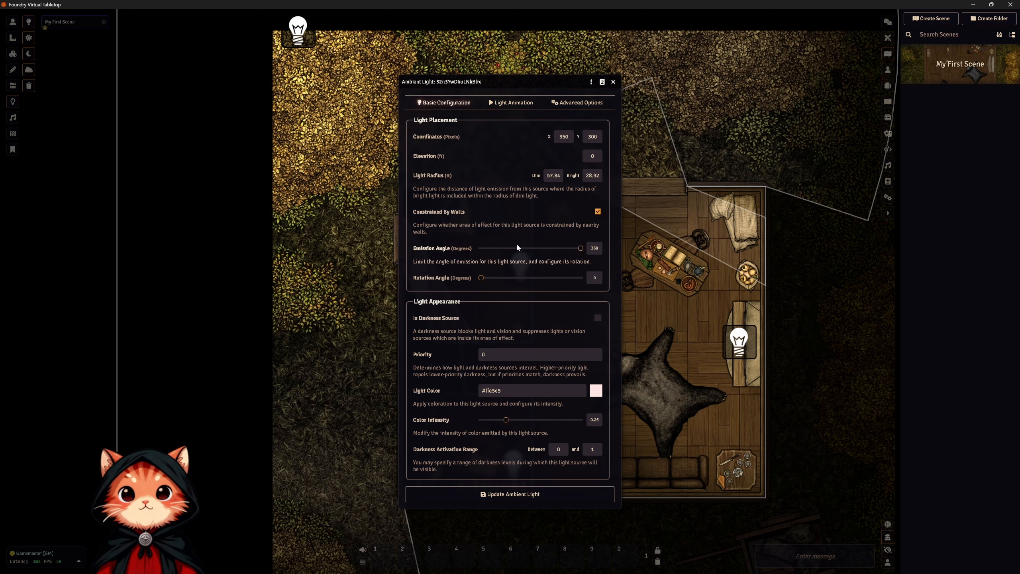
Set the outdoor light's bright radius to 0 and update the ambient light.
drag(509, 77, 800, 104)
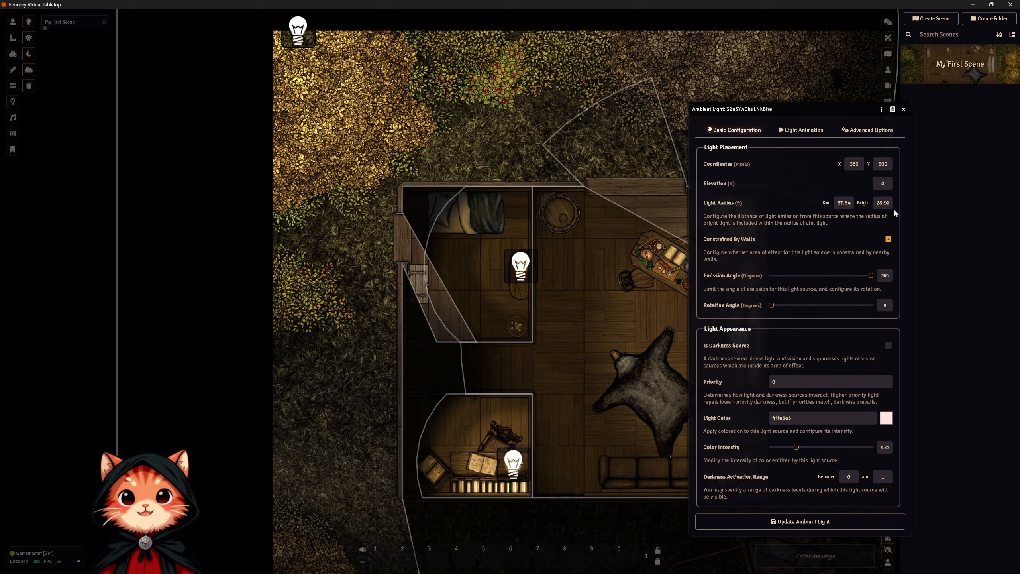
double_click(883, 203)
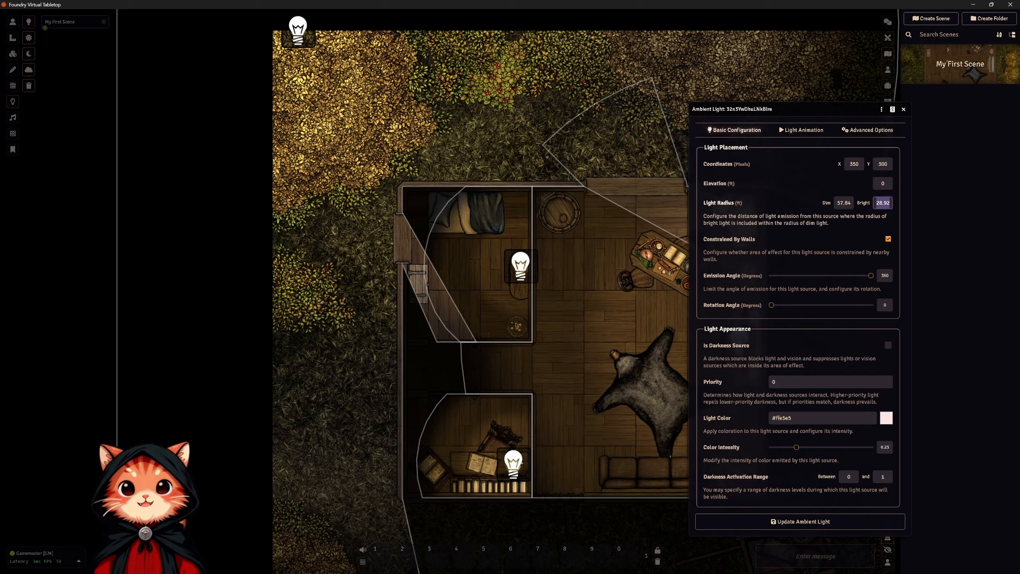
key(Return)
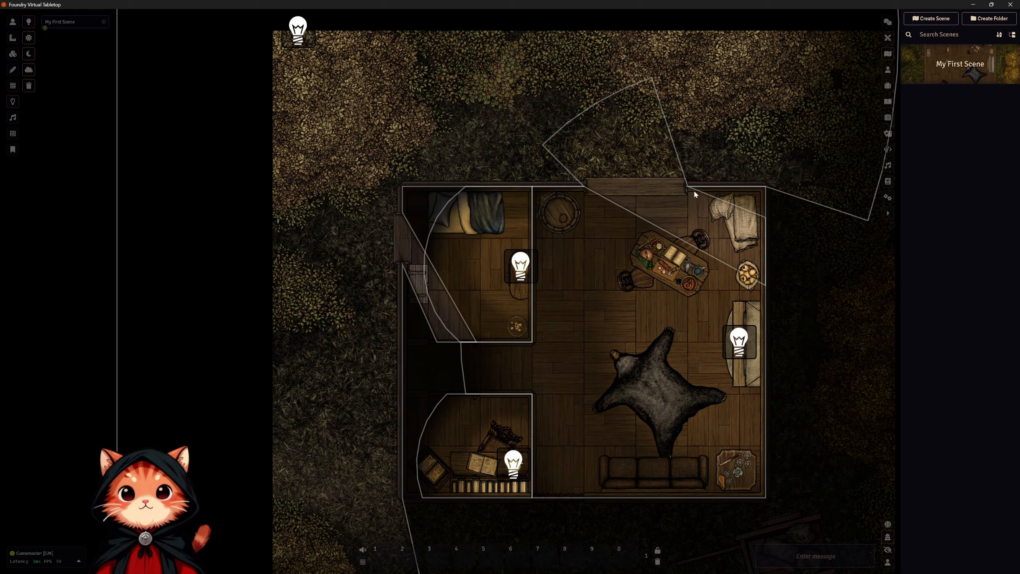
Examine how the outdoor light falls through the windows and around the cabin with the light markers hidden.
double_click(305, 36)
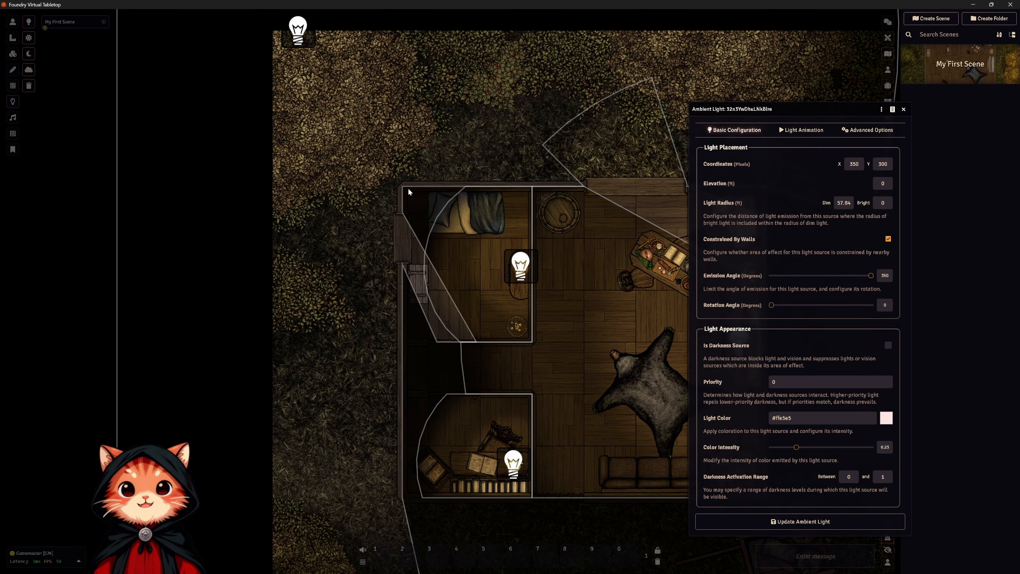
click(13, 21)
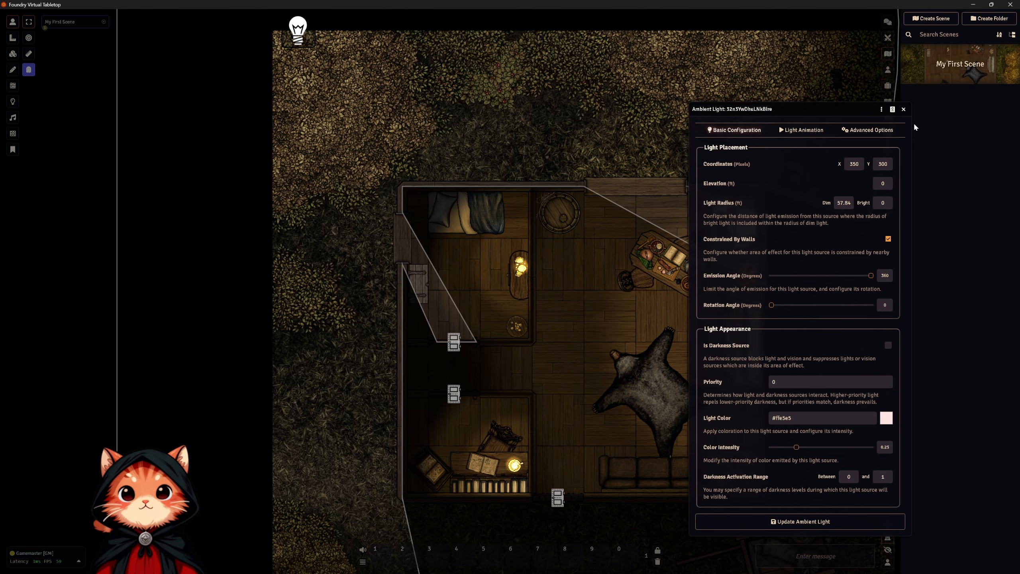
click(904, 109)
drag(671, 351, 597, 247)
drag(711, 373, 736, 402)
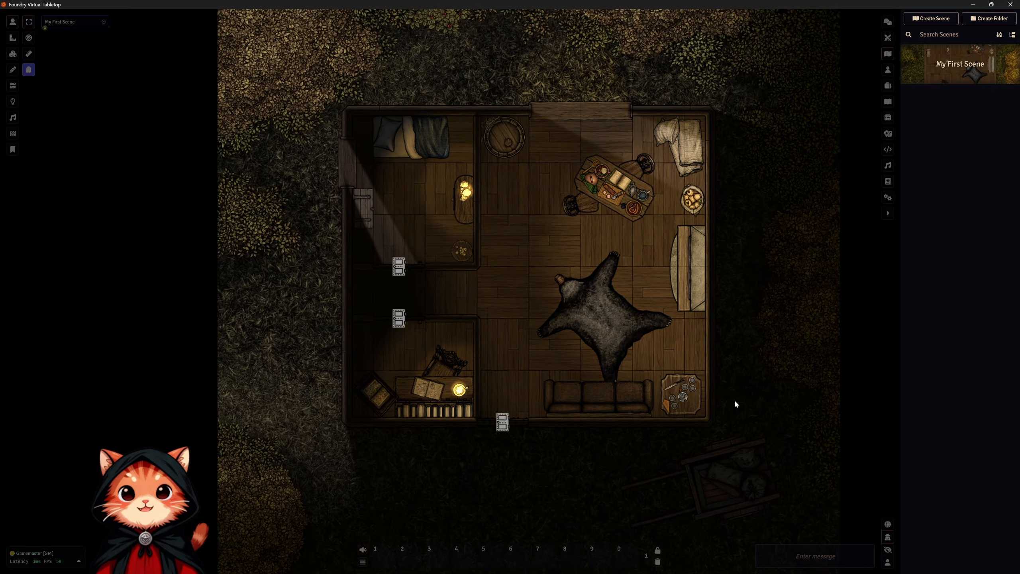
scroll(736, 404, down, 5)
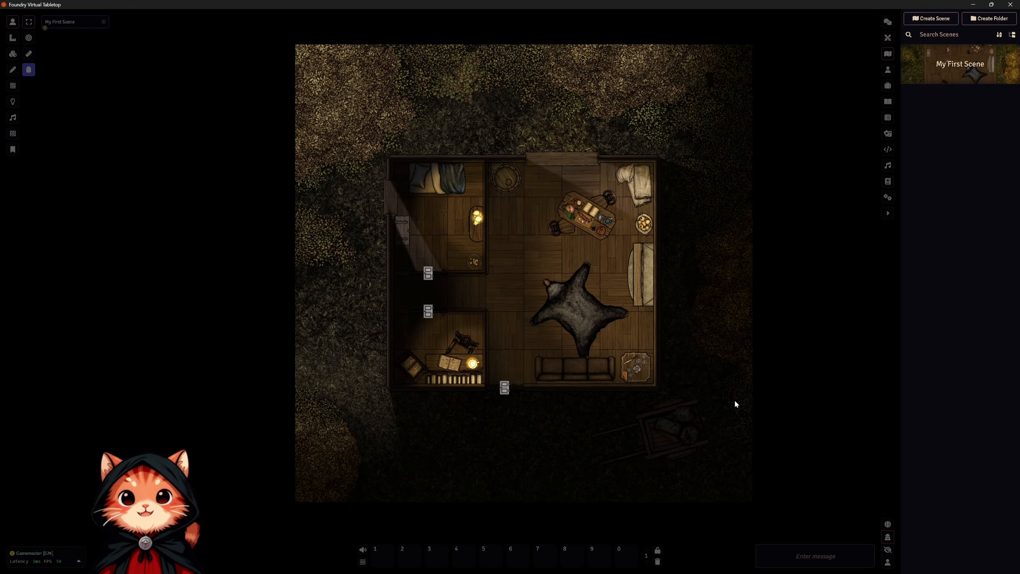
scroll(735, 398, up, 2)
scroll(735, 399, down, 3)
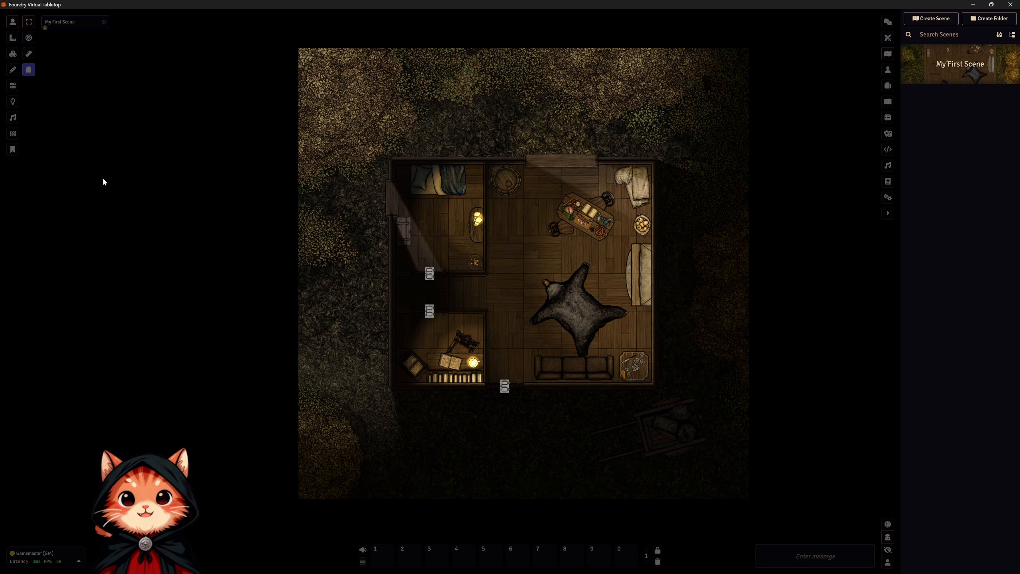
Copy the outdoor light and paste one copy east of the map and another at its south edge, then hide the light markers.
click(12, 102)
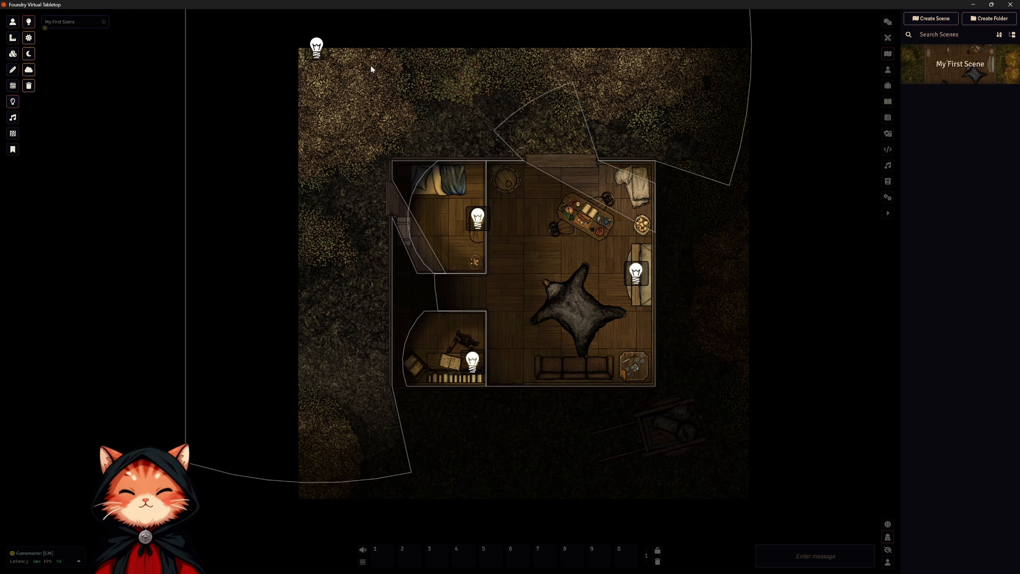
click(316, 48)
key(ctrl+c)
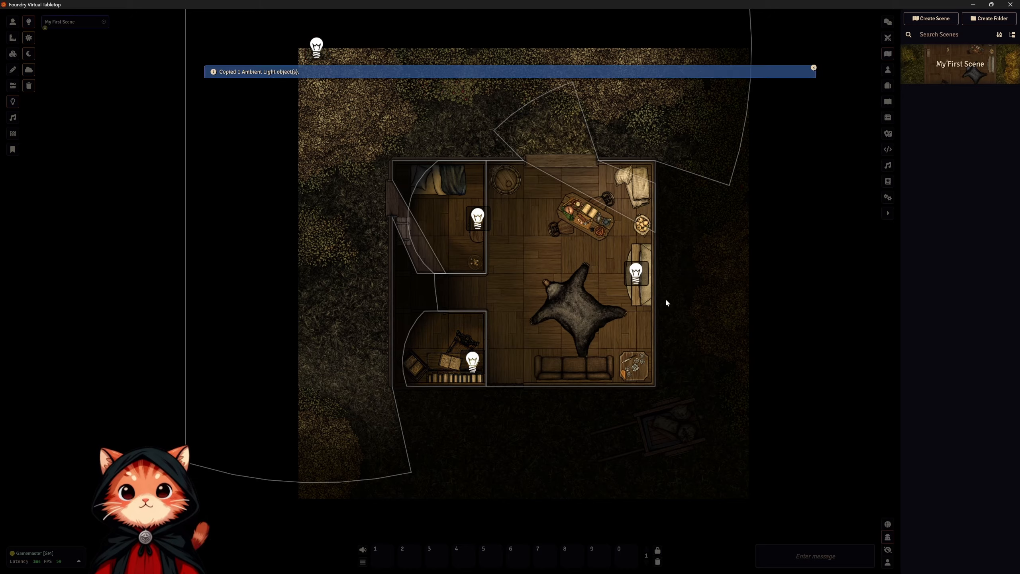
key(ctrl+v)
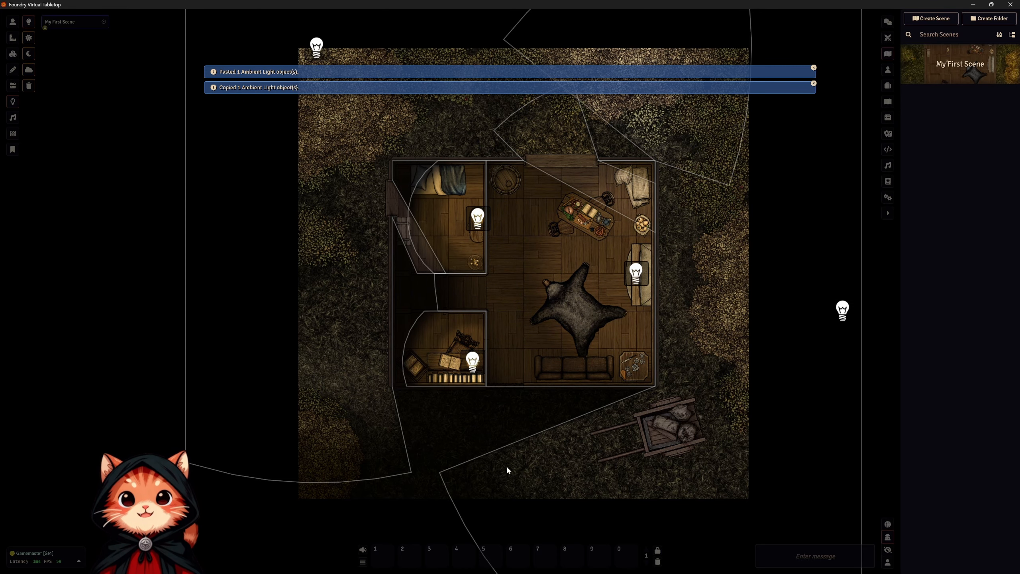
key(ctrl+v)
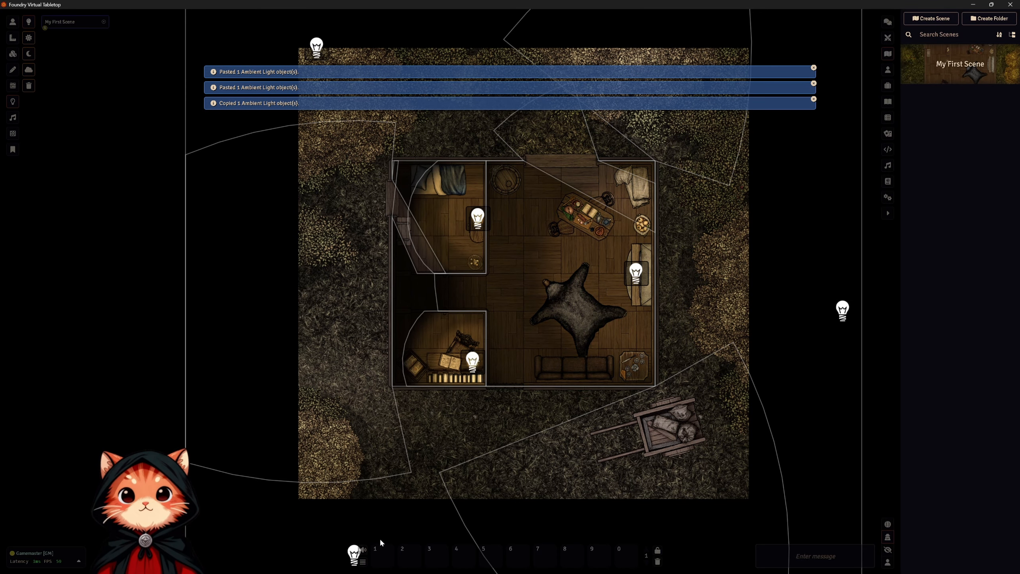
click(13, 23)
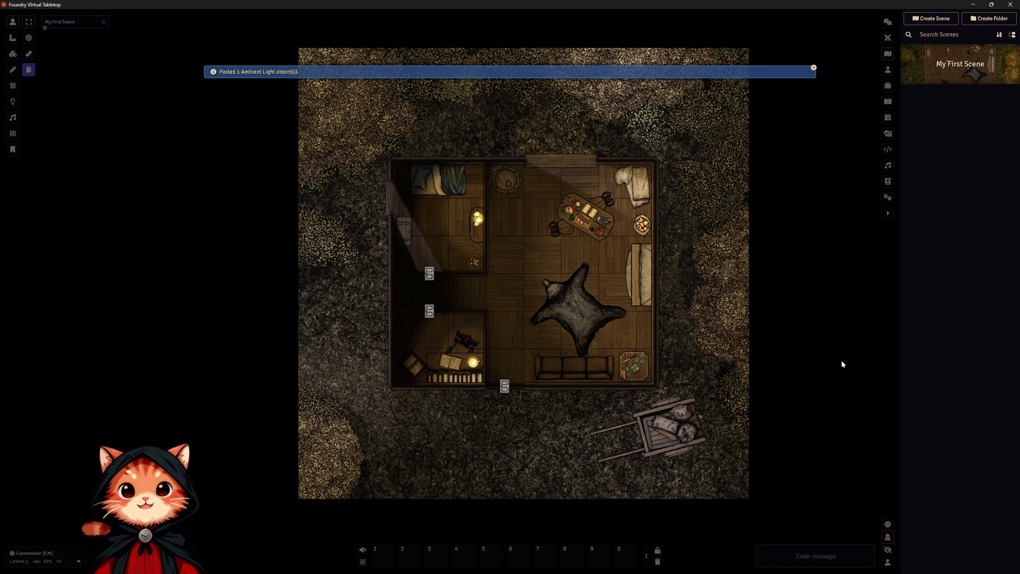
drag(841, 359, 853, 384)
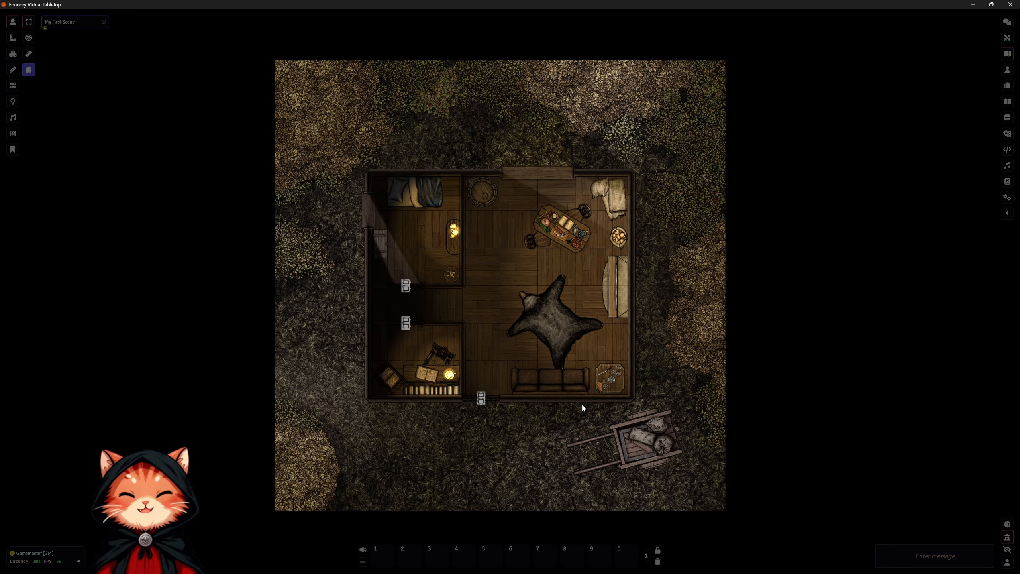
Create a Player Character actor named Bobby.
click(1009, 71)
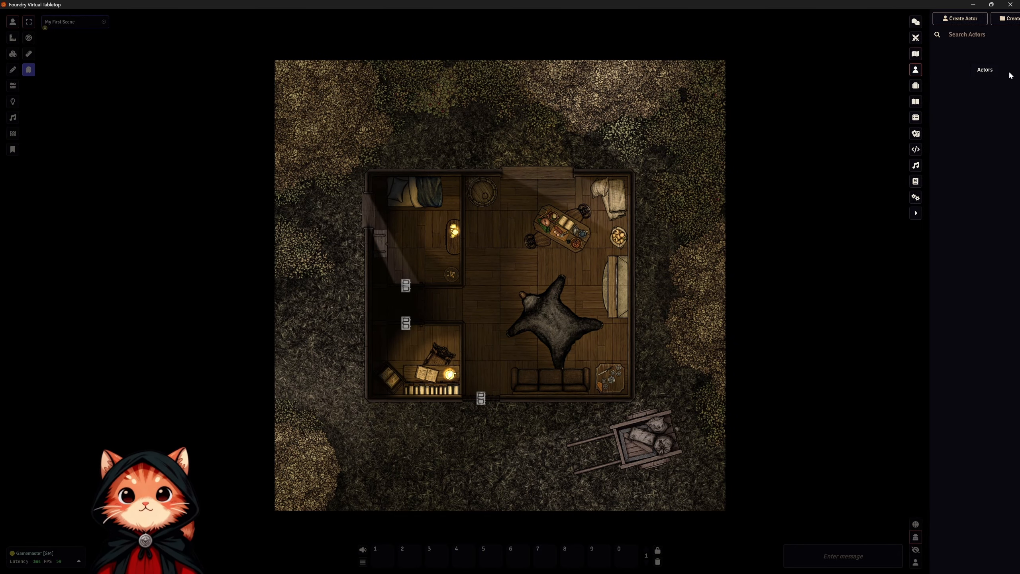
click(940, 19)
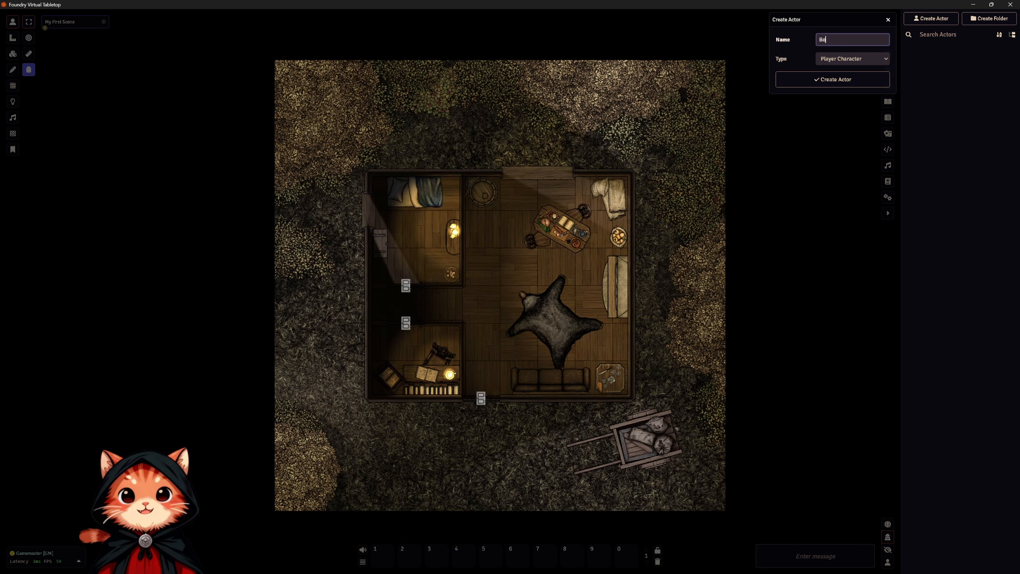
text(Bobby)
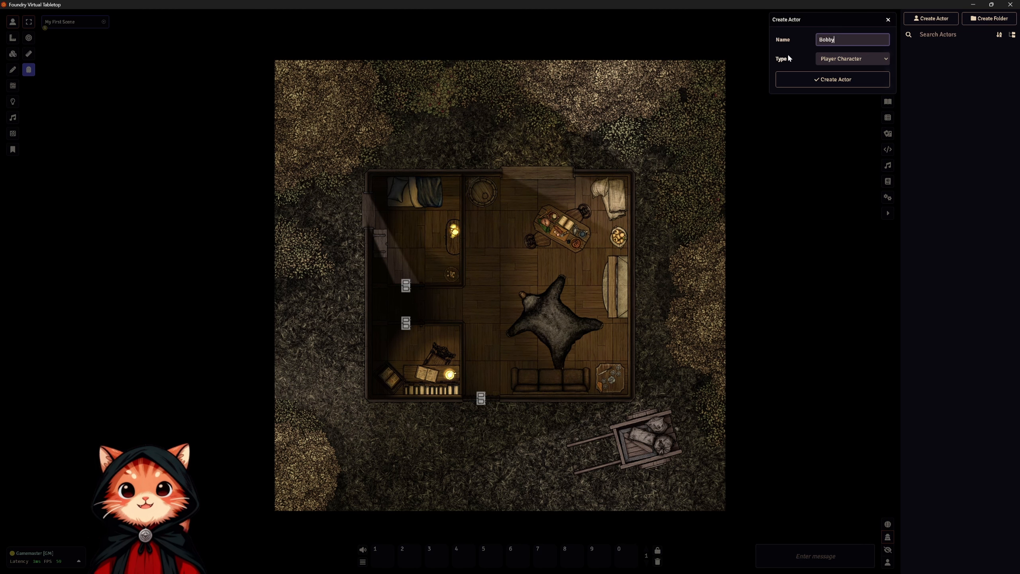
click(871, 59)
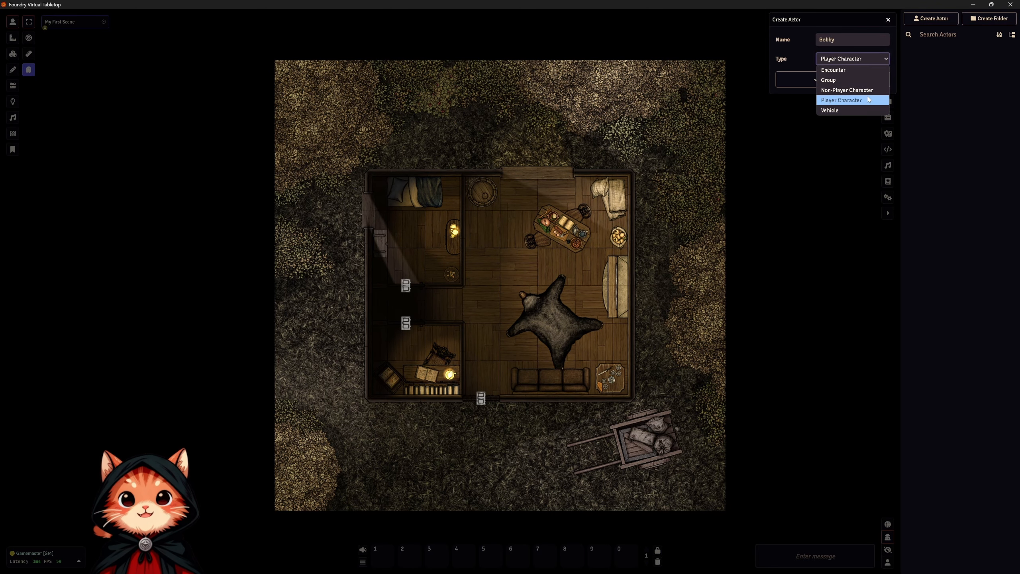
click(867, 99)
click(846, 80)
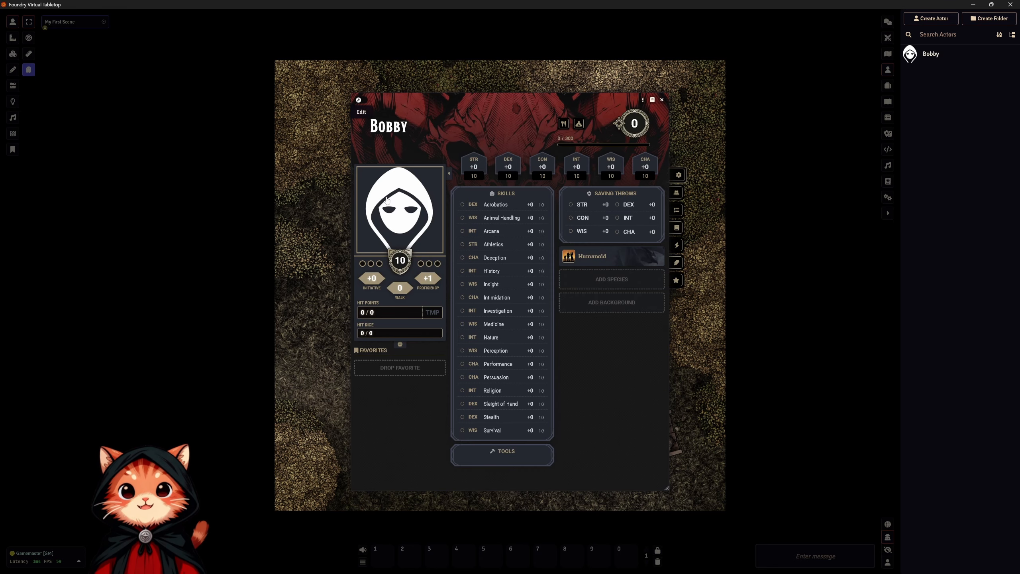
Set Bobby's portrait to Garrick-1200x1200.png from the My Token folder and leave the sheet's edit mode.
click(361, 100)
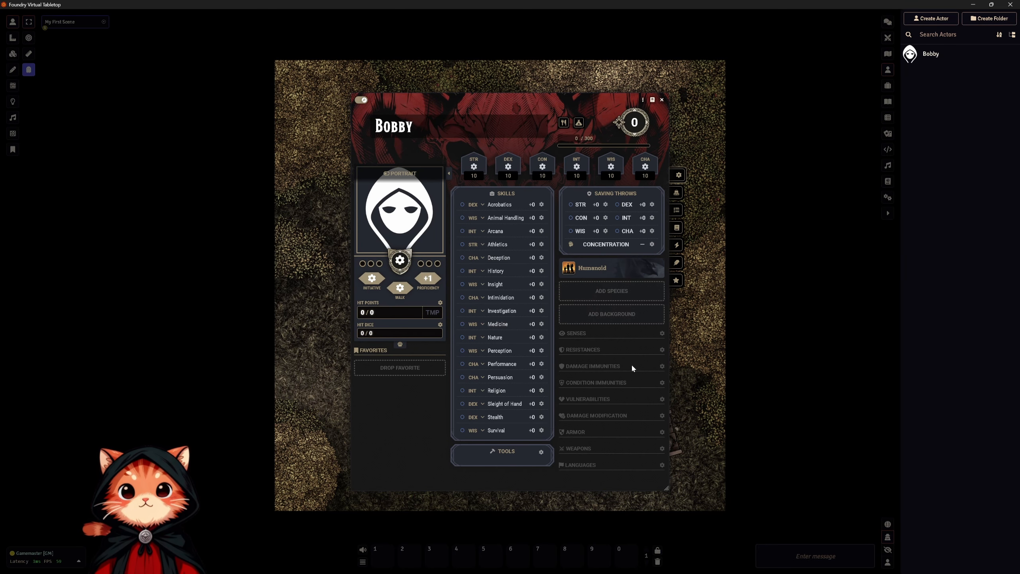
click(398, 216)
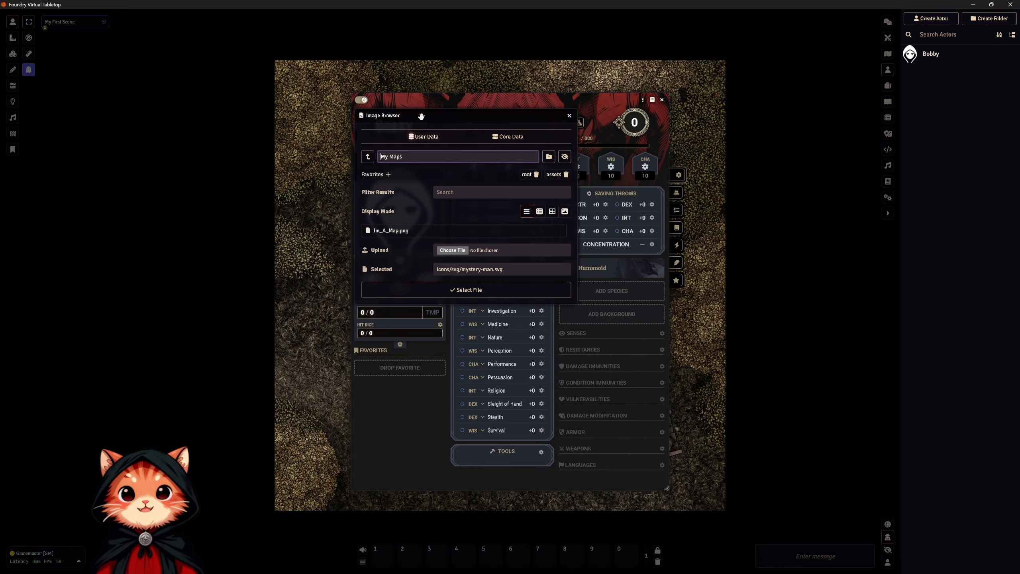
drag(420, 116, 527, 129)
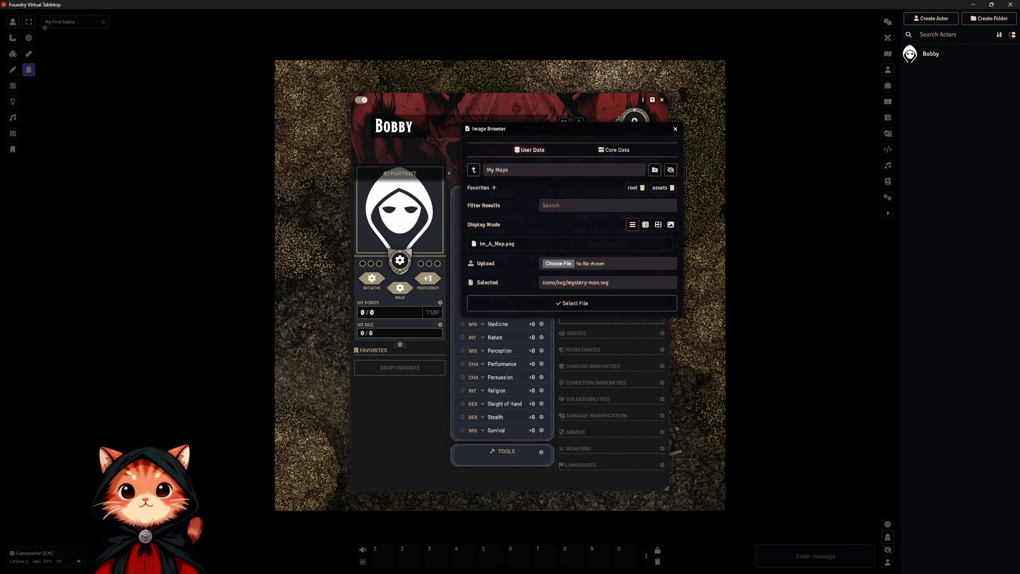
click(478, 170)
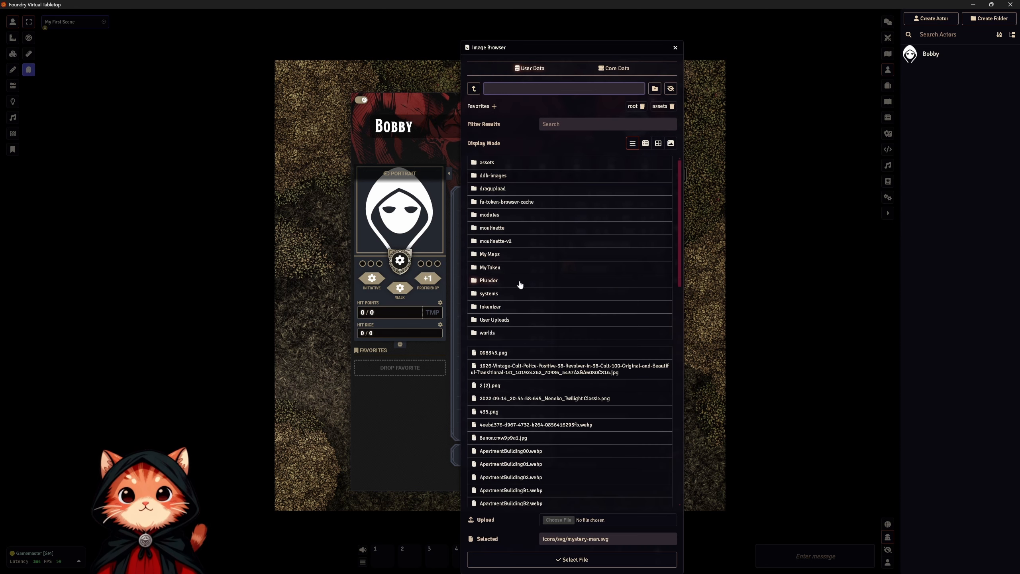
click(490, 267)
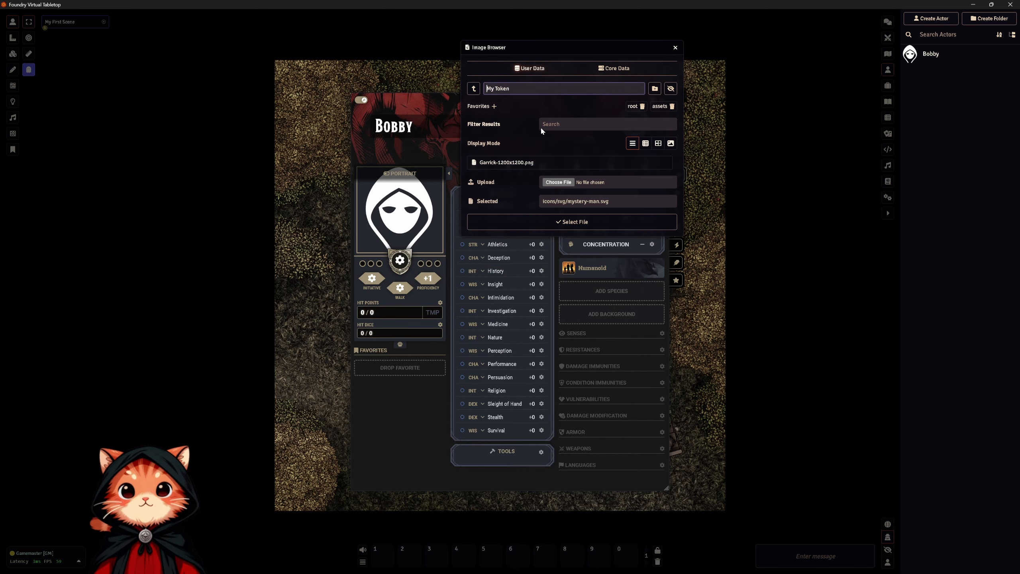
click(515, 162)
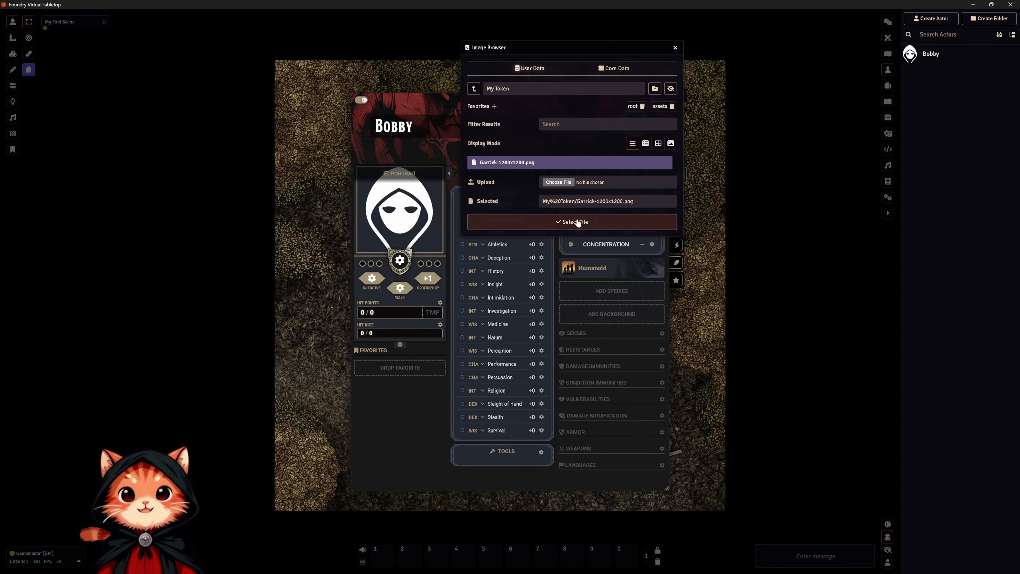
click(575, 226)
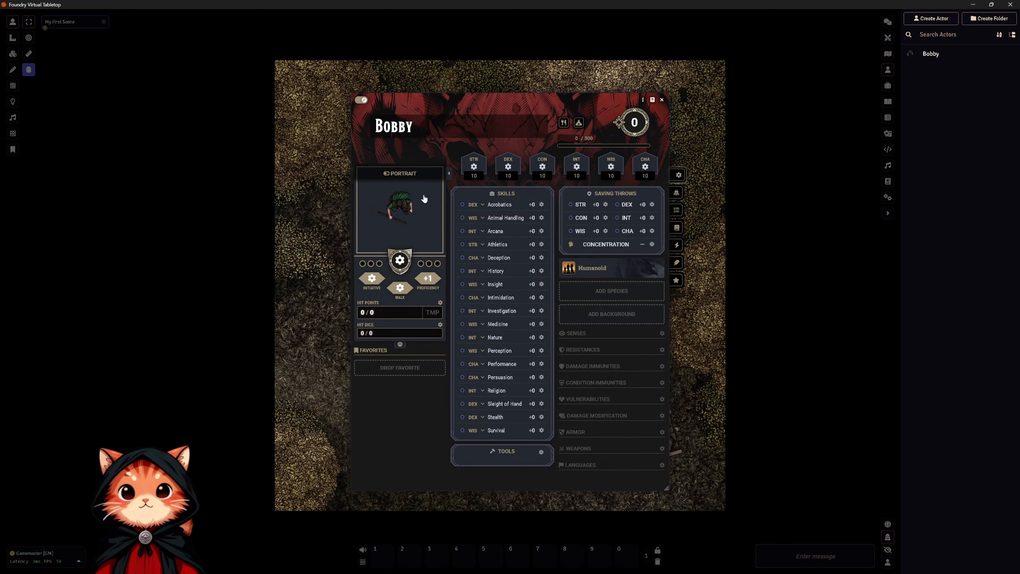
click(361, 98)
Place Bobby's token on the grass just outside the cabin's south wall, east of the front door.
drag(401, 101, 99, 90)
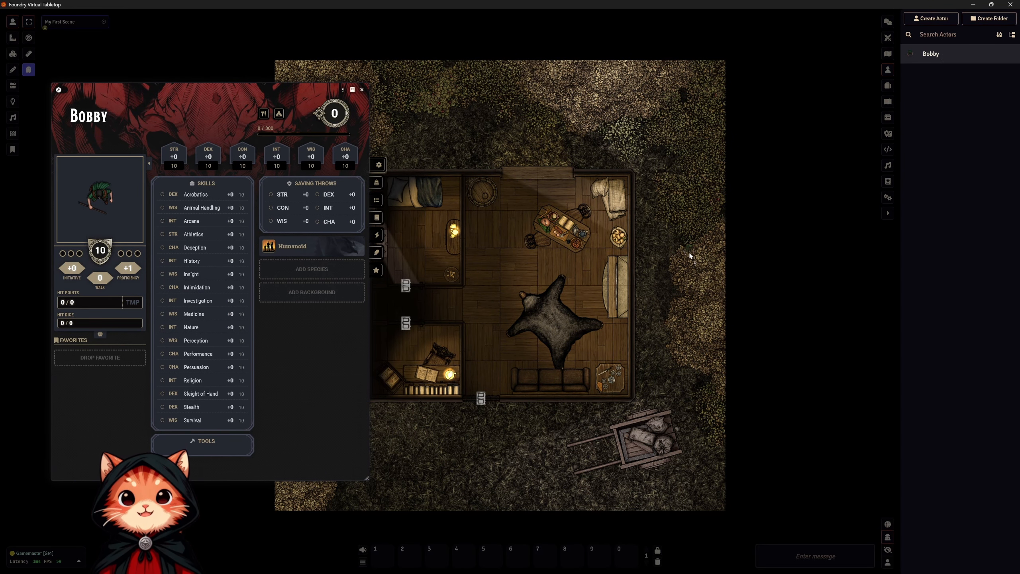
drag(690, 256, 519, 418)
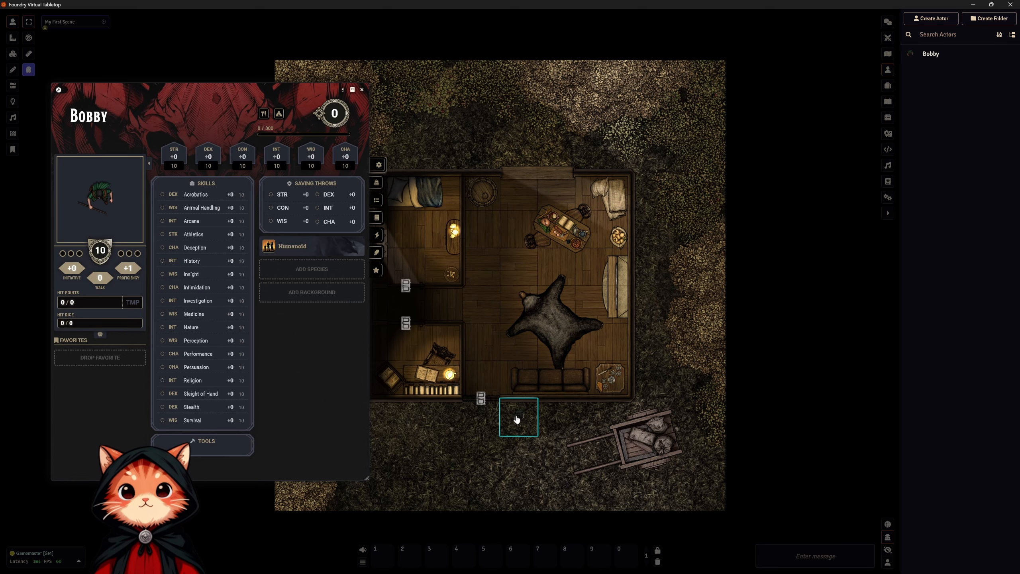
scroll(515, 415, up, 5)
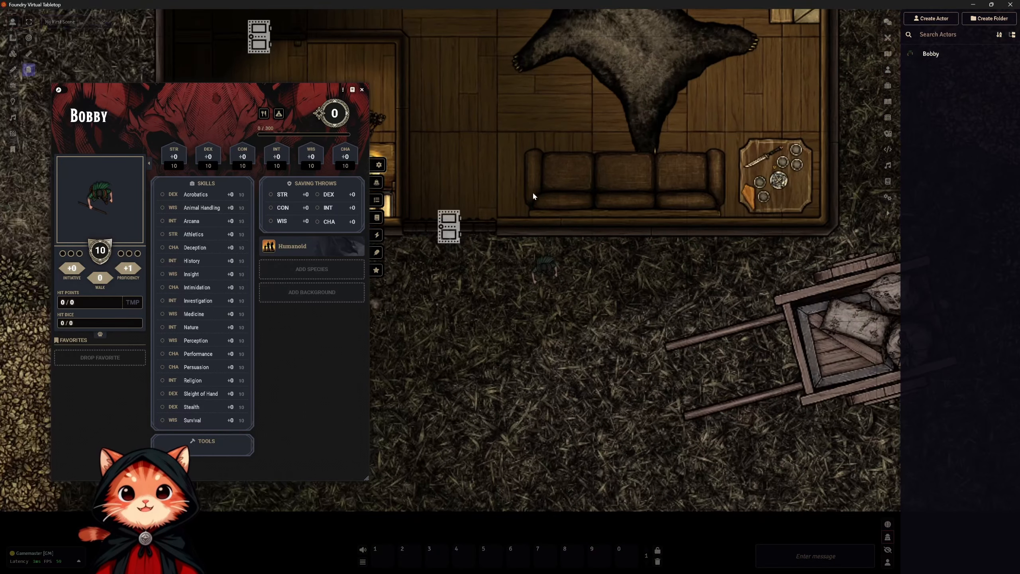
Open the cabin's front door and move Bobby's token through it to the square just inside.
click(560, 261)
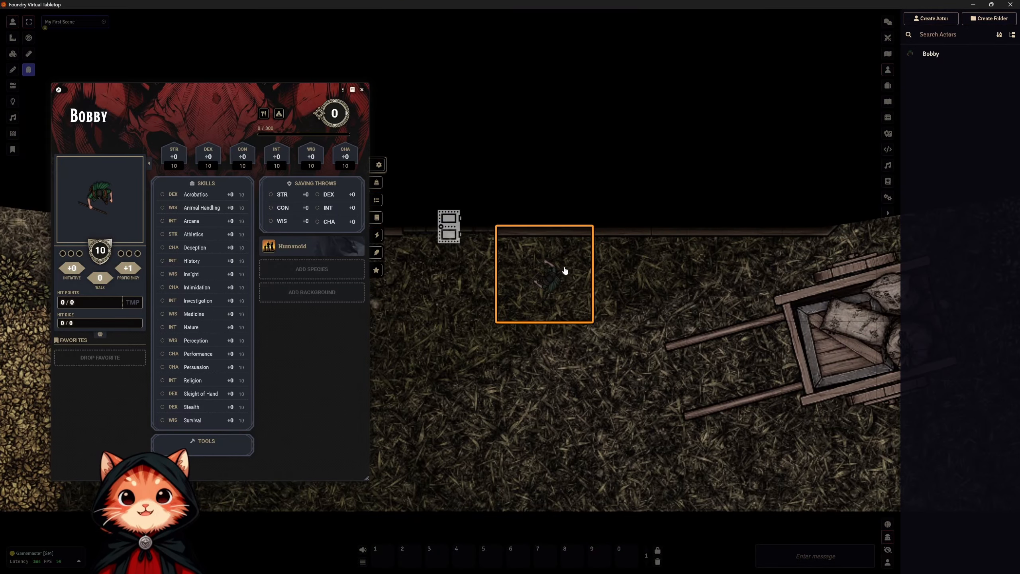
drag(560, 283, 452, 183)
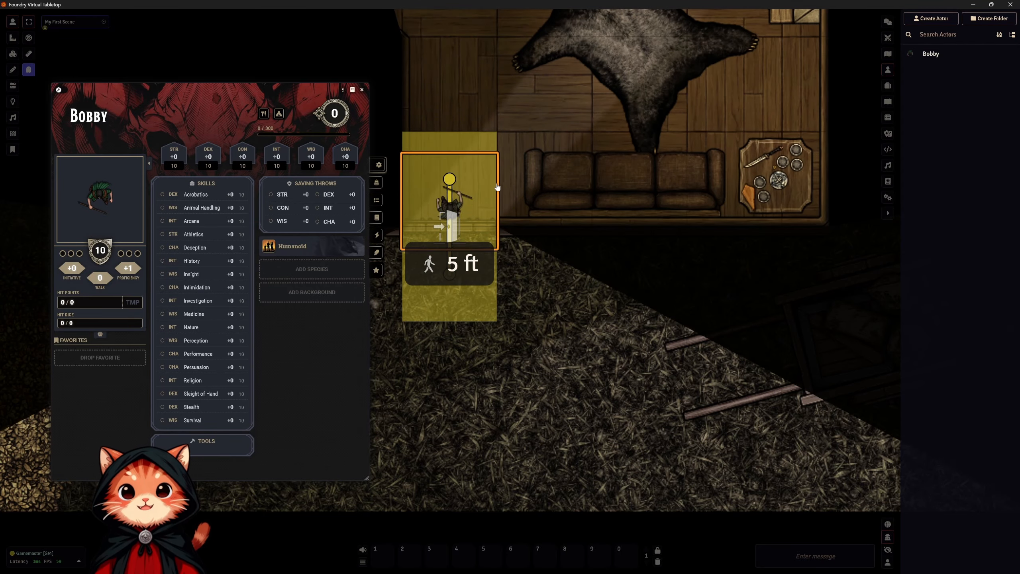
drag(559, 167, 588, 291)
Set the appearance scale of Bobby's prototype token to 1.5 and update the token.
drag(117, 122, 668, 129)
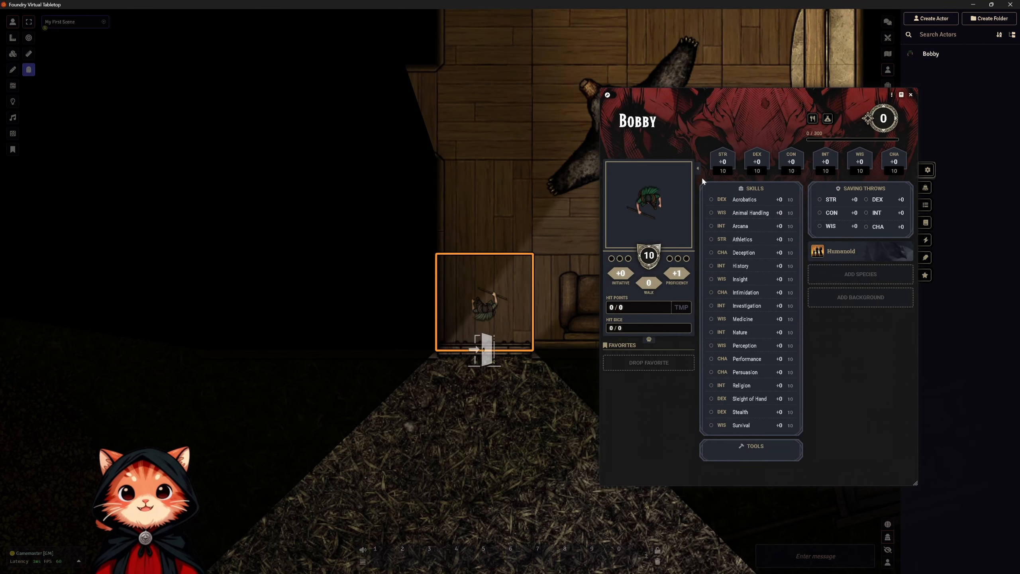
click(892, 95)
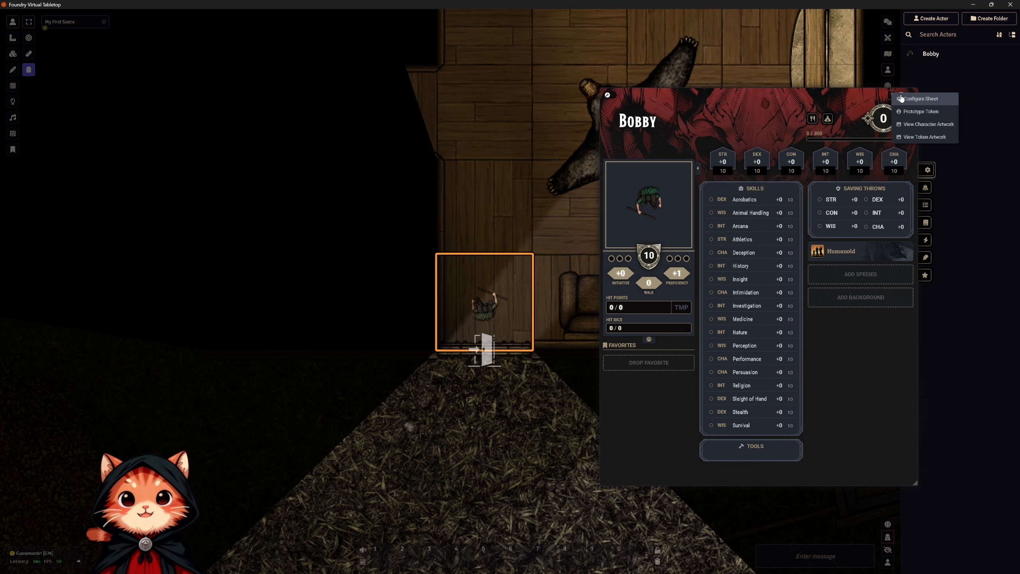
click(929, 112)
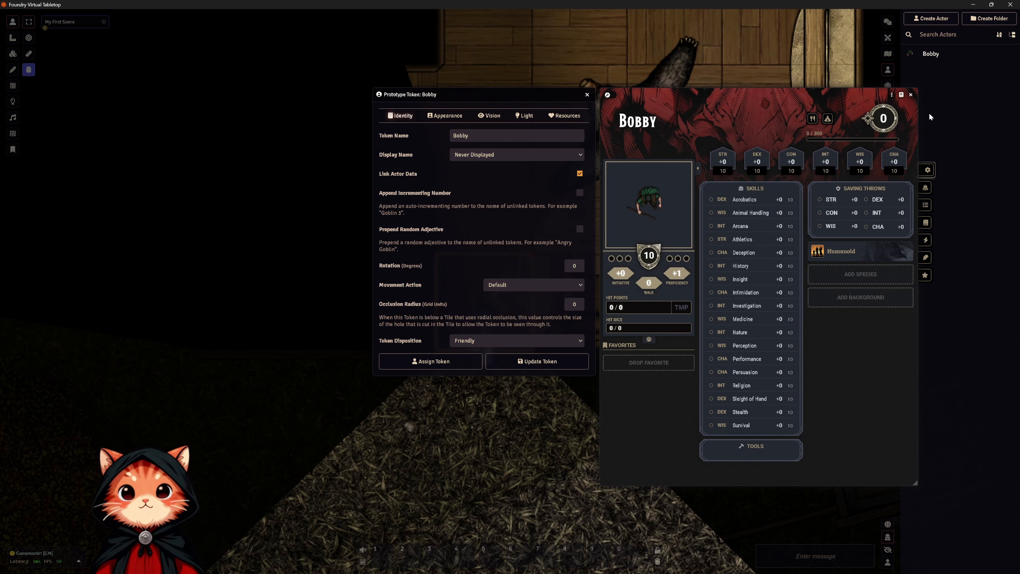
click(446, 118)
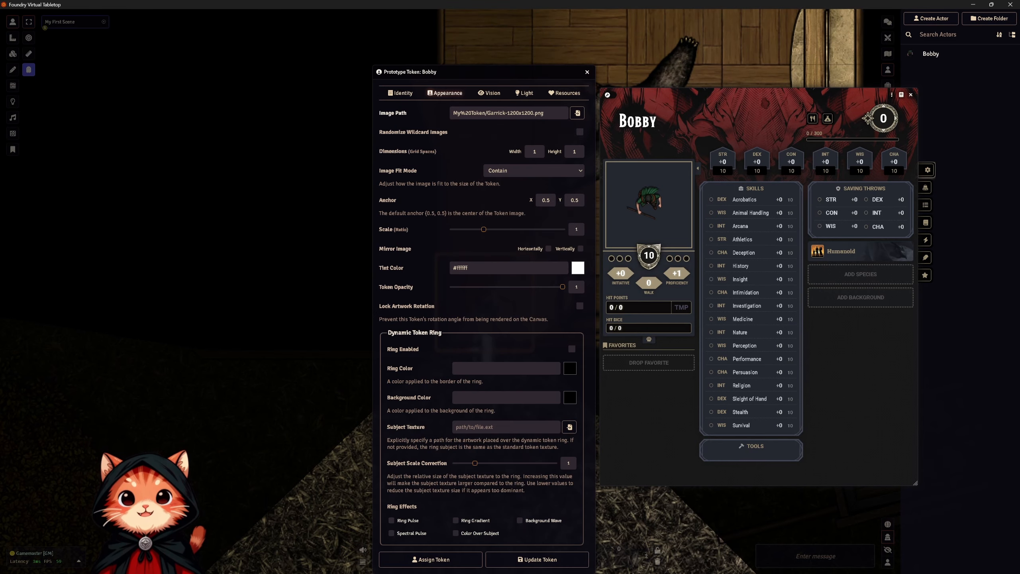
drag(463, 66, 217, 63)
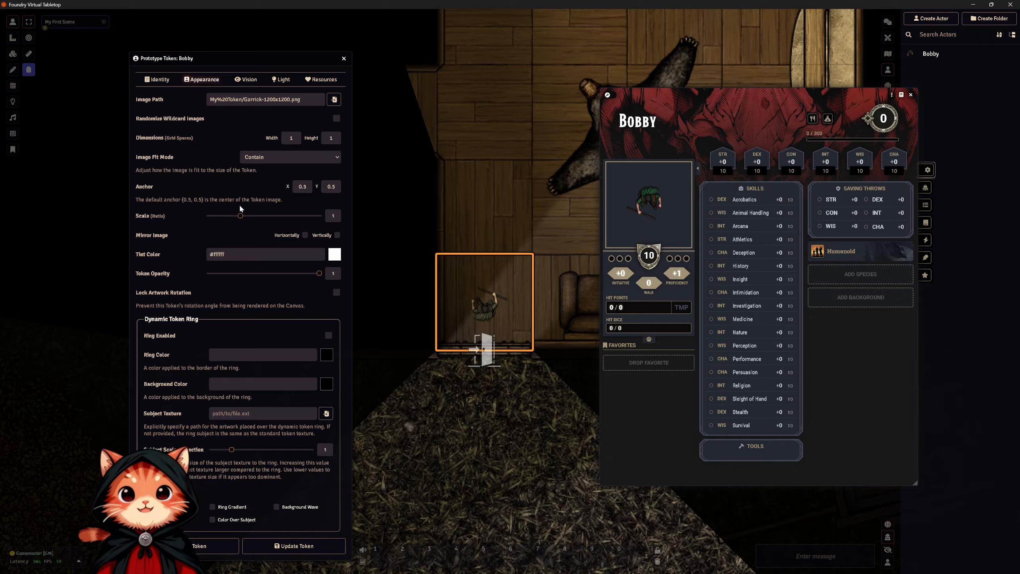
drag(240, 217, 260, 217)
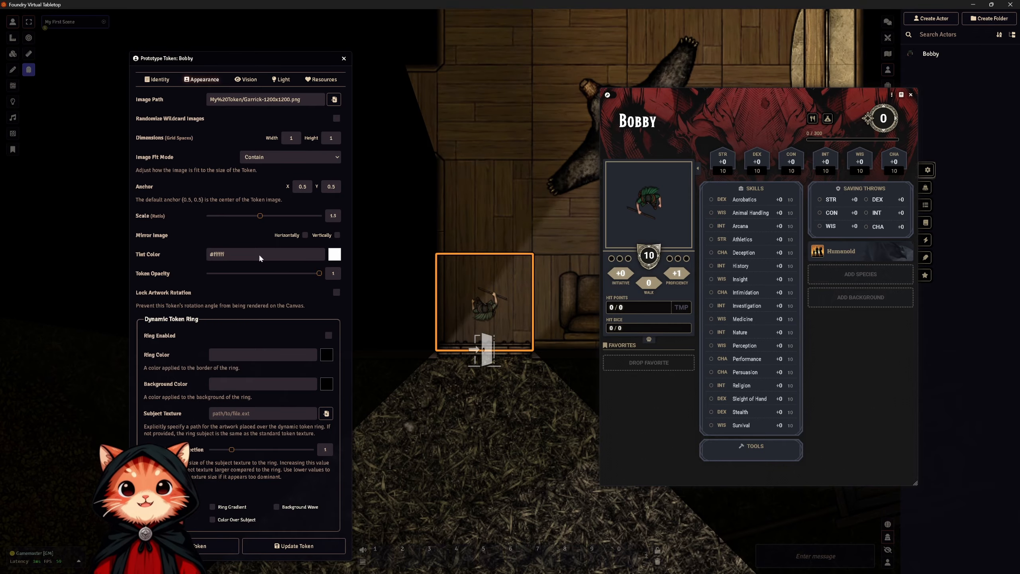
click(276, 547)
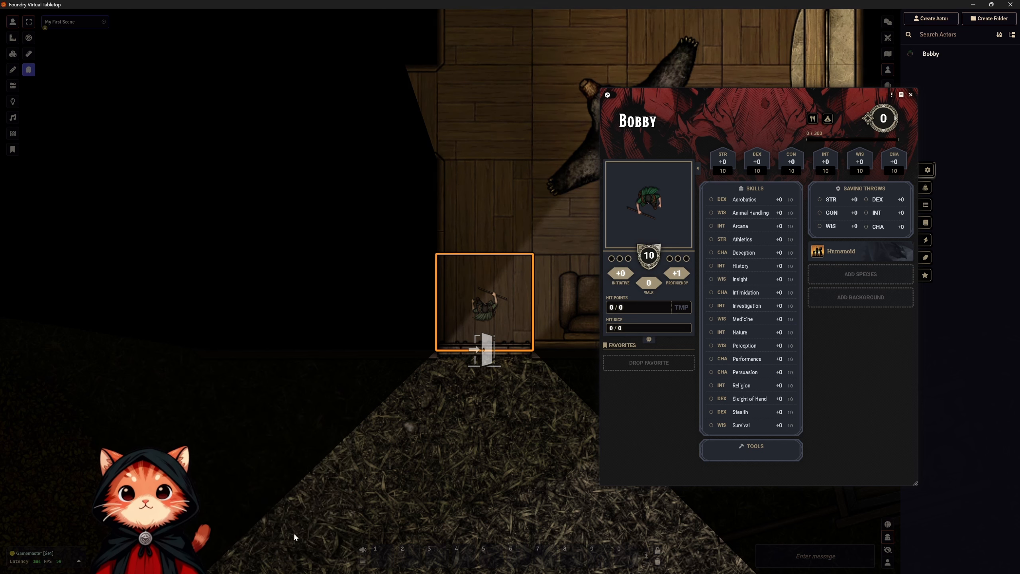
Replace the token inside the front door with a fresh Bobby token from the actor list.
key(Delete)
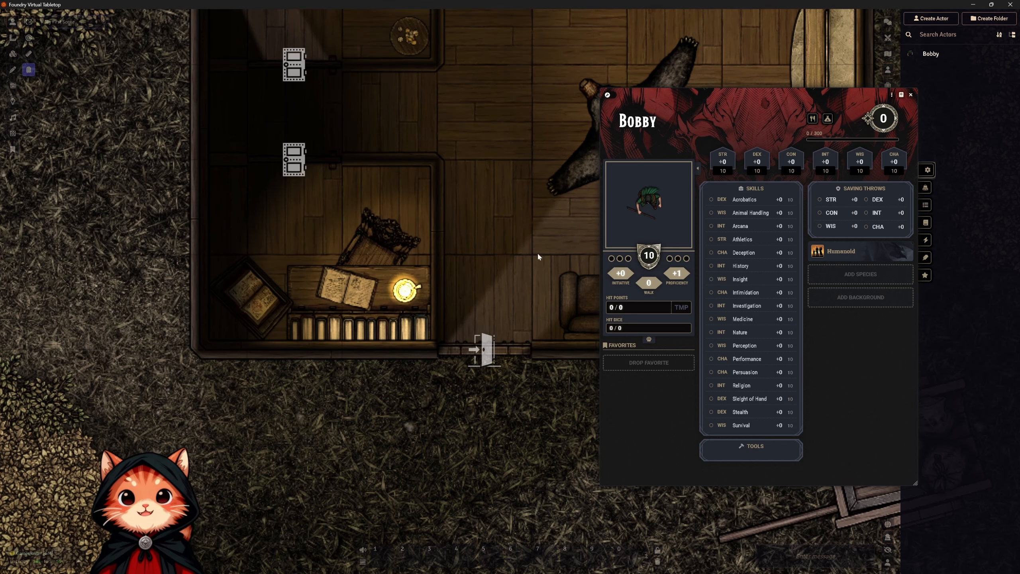
drag(929, 55, 484, 305)
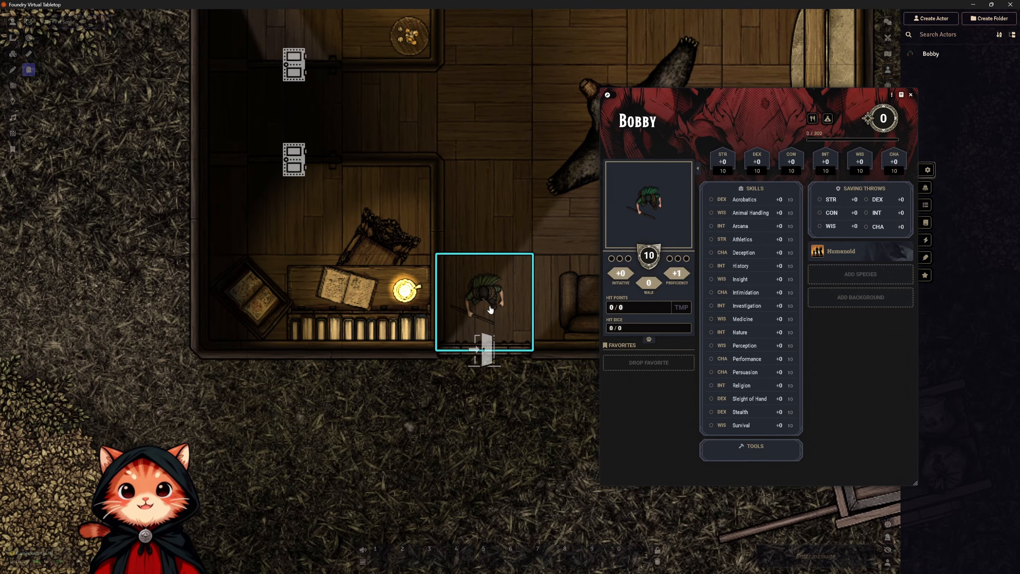
Increase the appearance scale of Bobby's prototype token to about 1.7 and update the token.
click(892, 95)
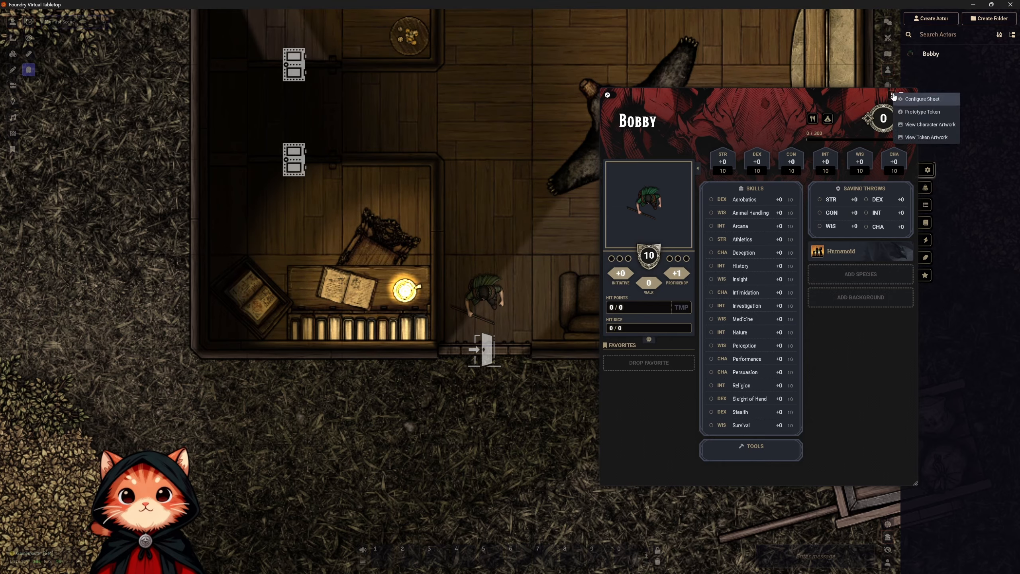
click(922, 113)
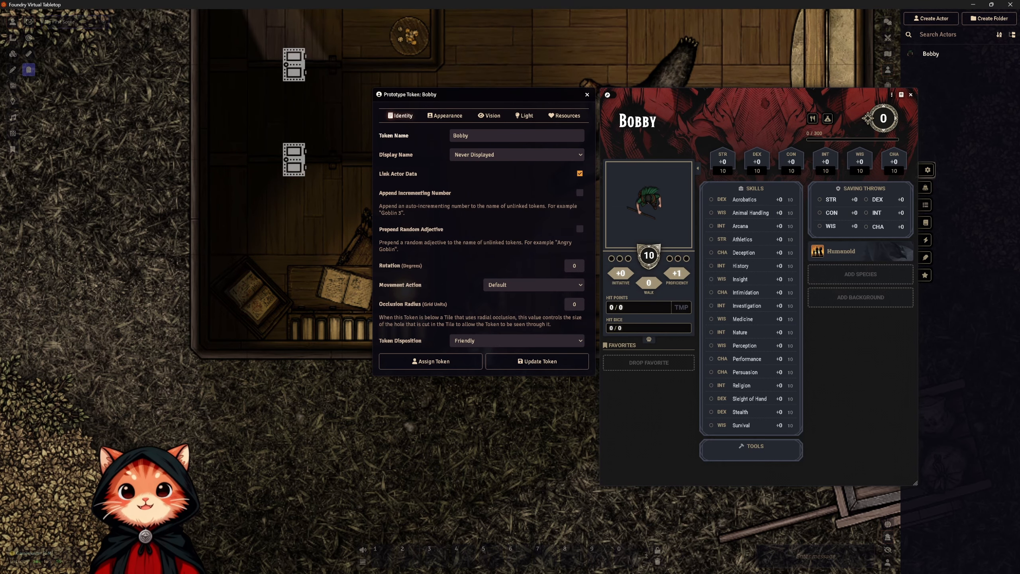
click(445, 115)
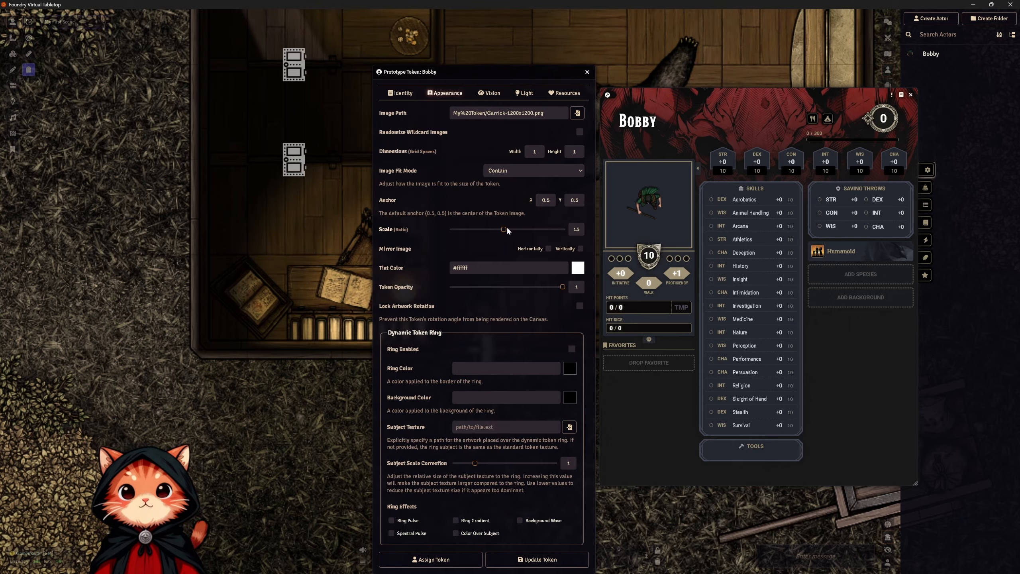
drag(503, 230, 513, 230)
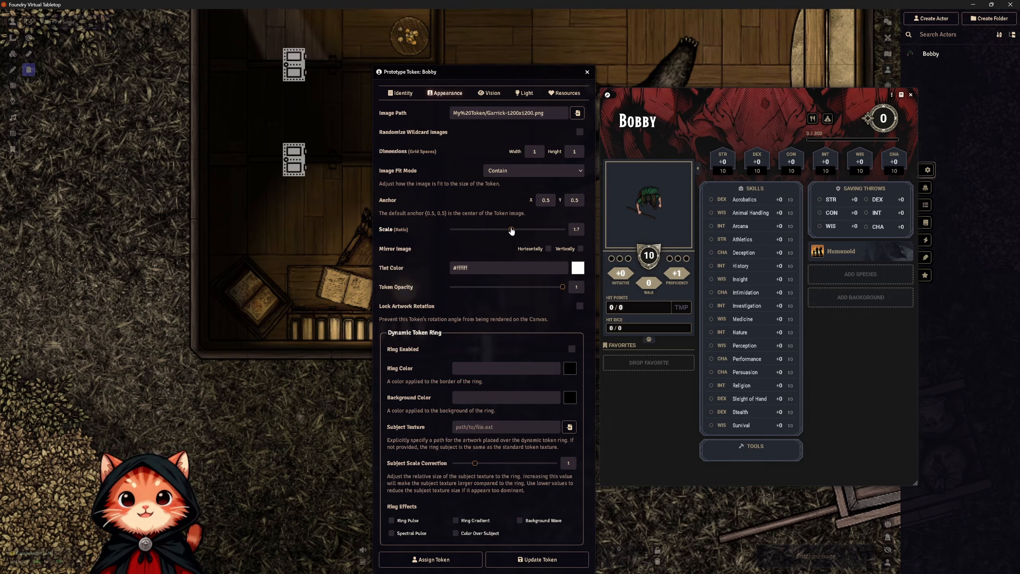
click(526, 560)
Delete Bobby's token inside the front door and place a fresh one from the actor list on the same square.
click(498, 291)
key(Delete)
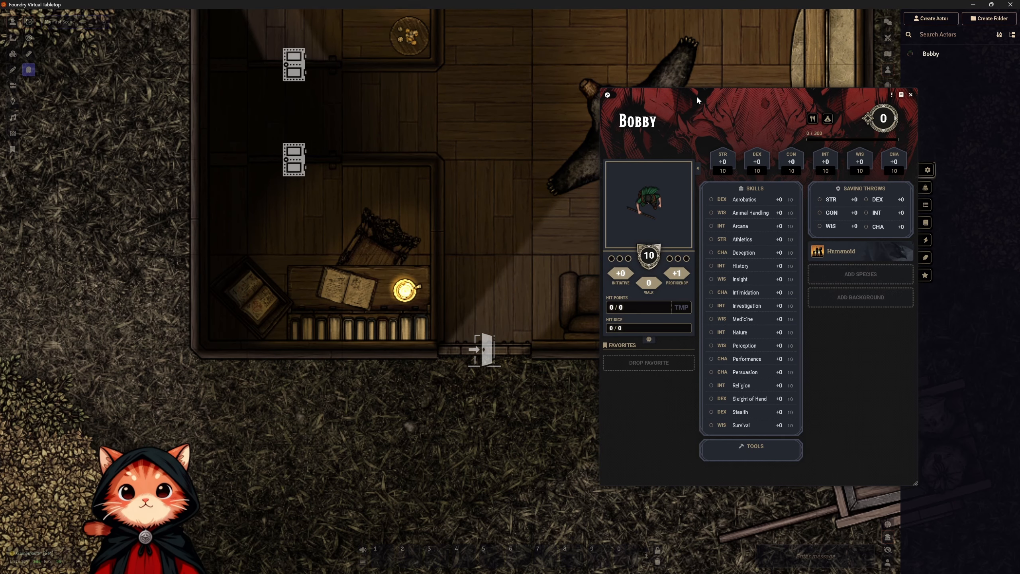
drag(953, 54, 466, 309)
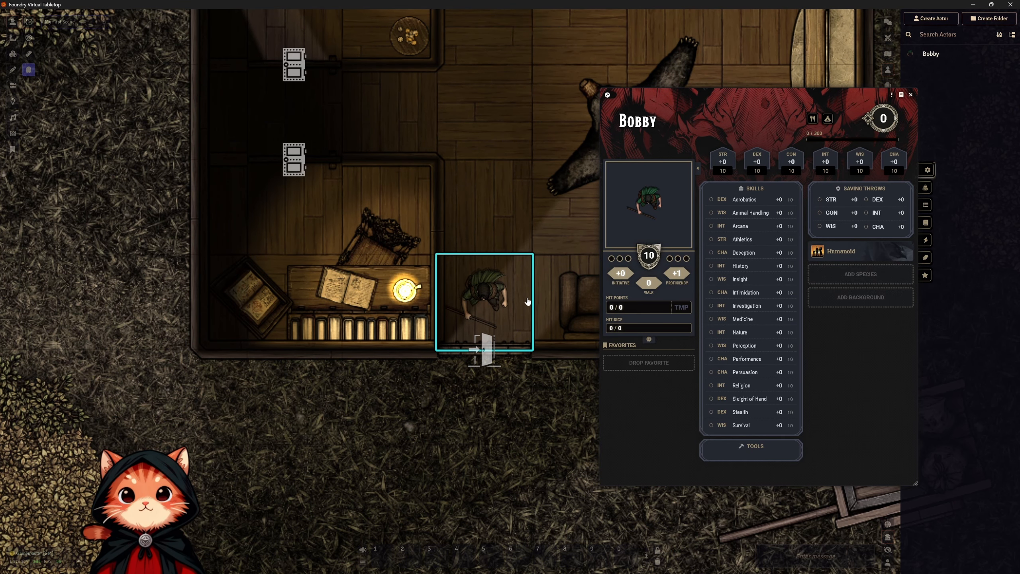
scroll(521, 301, up, 3)
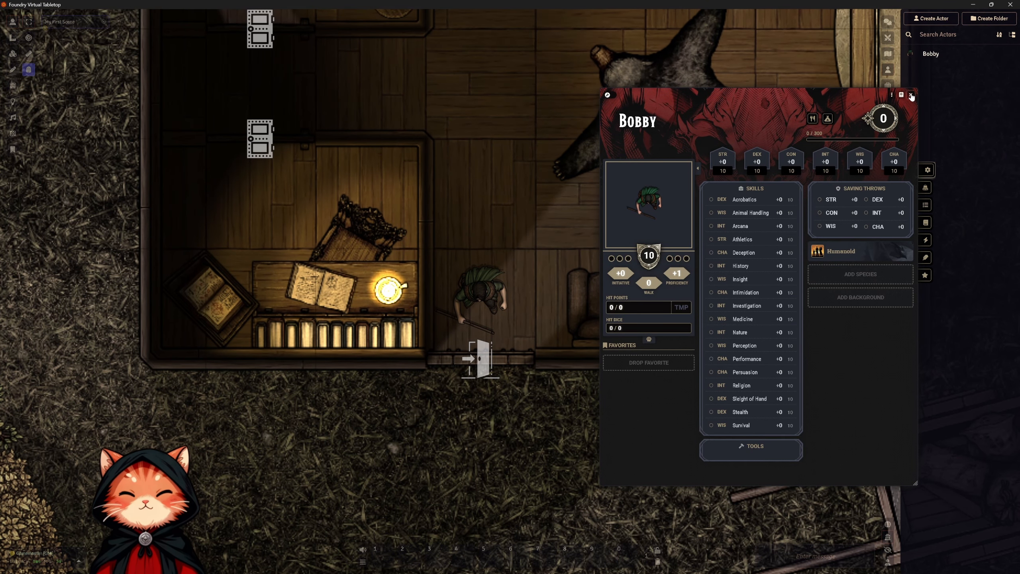
Move Bobby's character sheet off the cabin room and walk his token to the square between the dining table and the bearskin rug.
drag(734, 107, 134, 100)
click(482, 289)
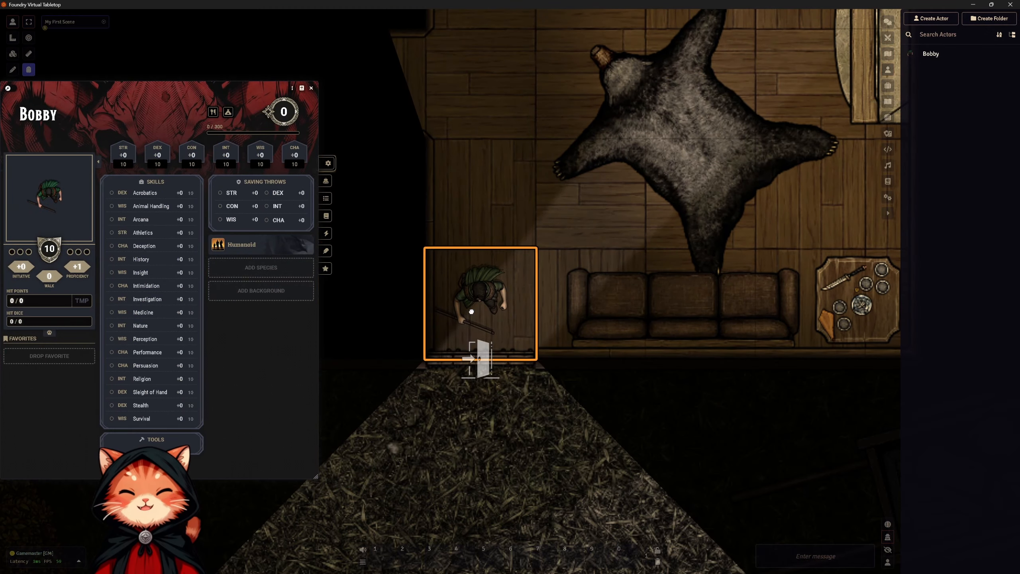
drag(501, 225, 626, 177)
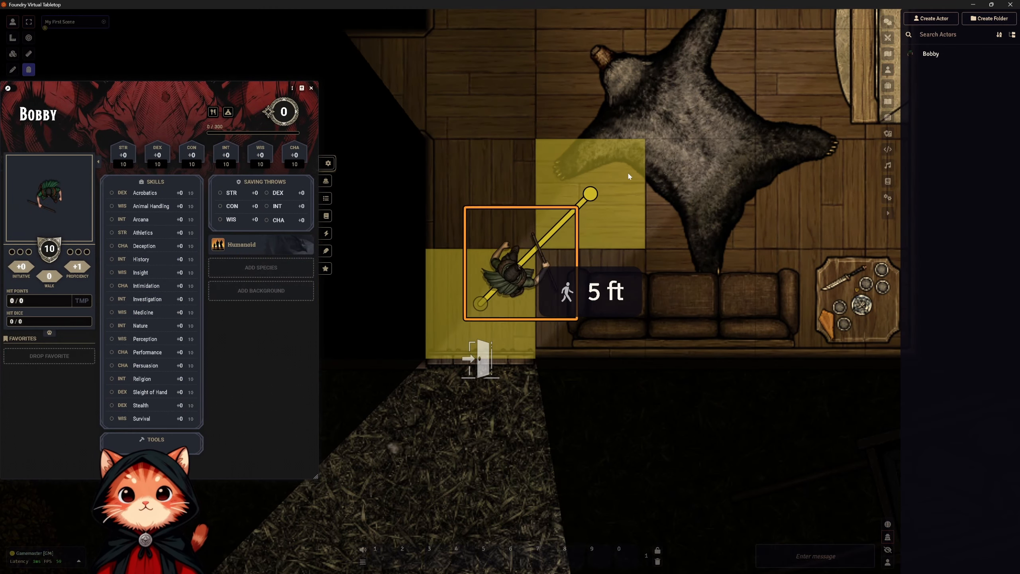
drag(673, 95, 489, 341)
drag(426, 455, 475, 242)
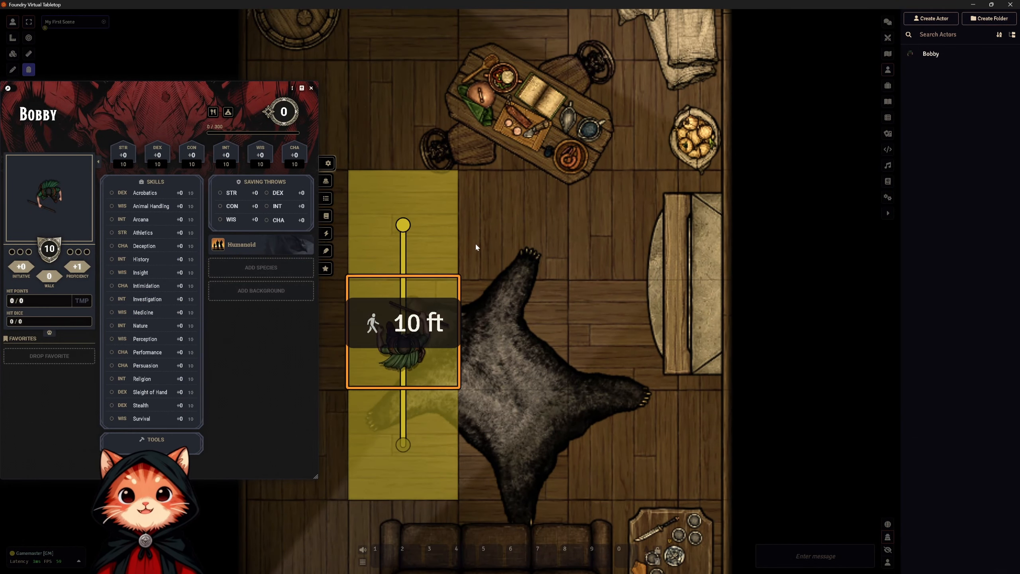
scroll(477, 265, down, 3)
scroll(477, 267, down, 5)
drag(512, 321, 611, 337)
drag(692, 343, 696, 259)
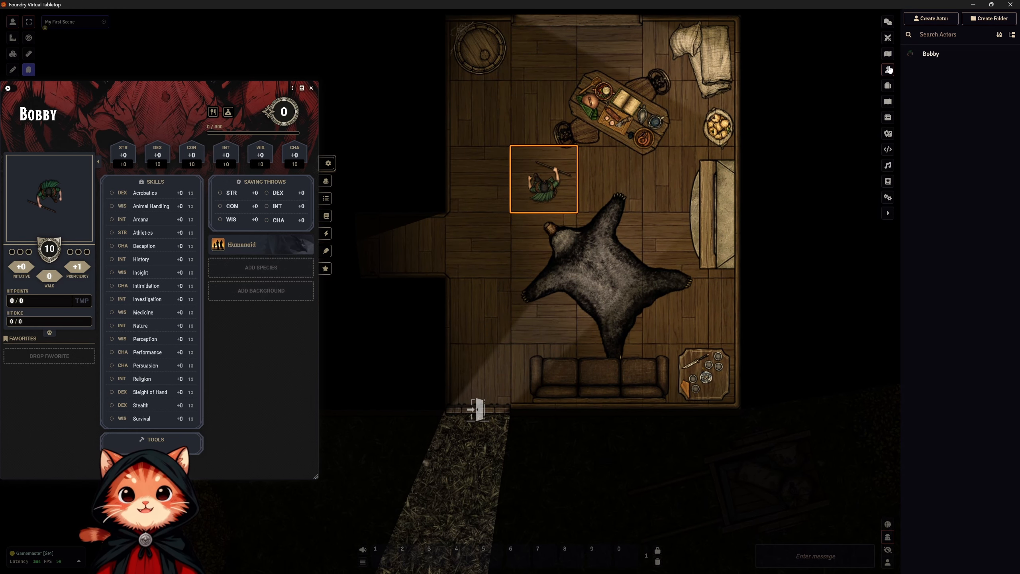
Create a Non-Player Character actor named Goblin and close Bobby's character sheet.
click(932, 18)
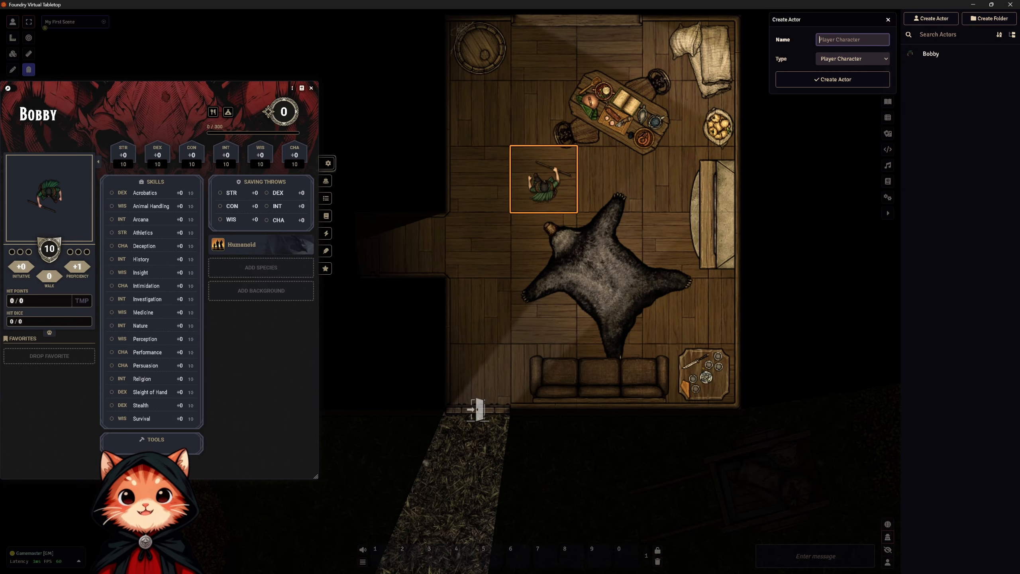
text(Goblin)
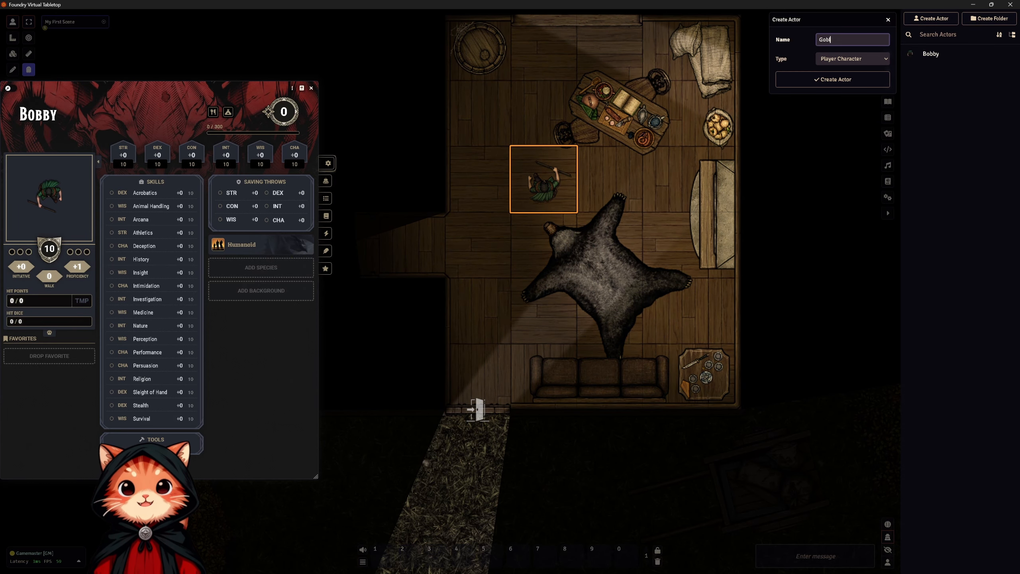
click(827, 58)
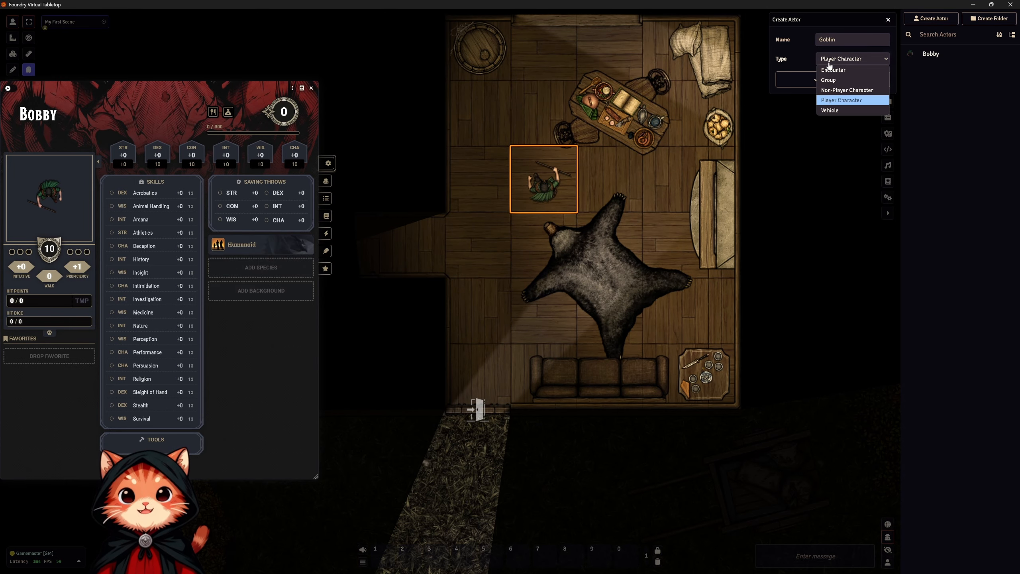
click(860, 91)
click(828, 79)
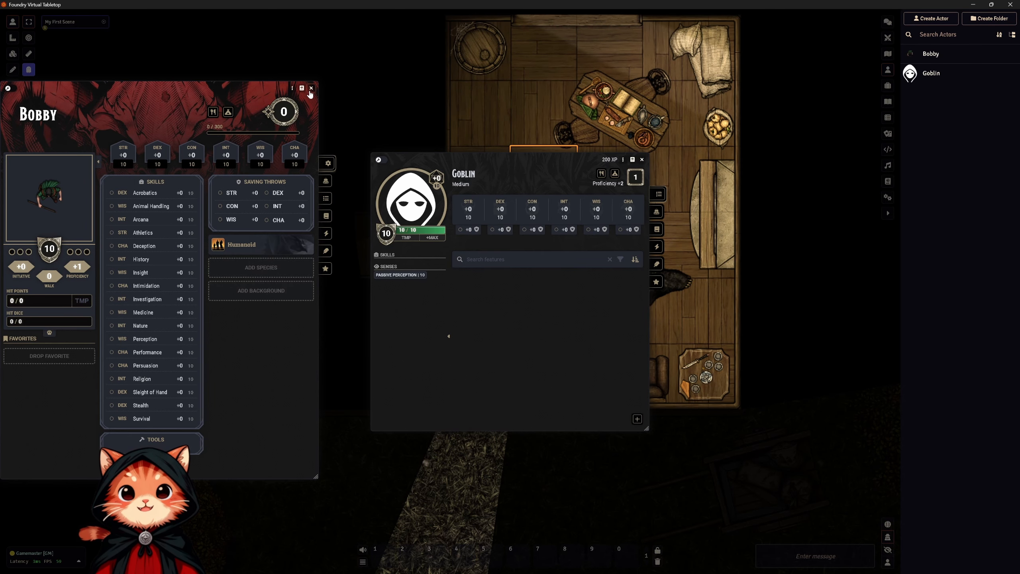
click(311, 87)
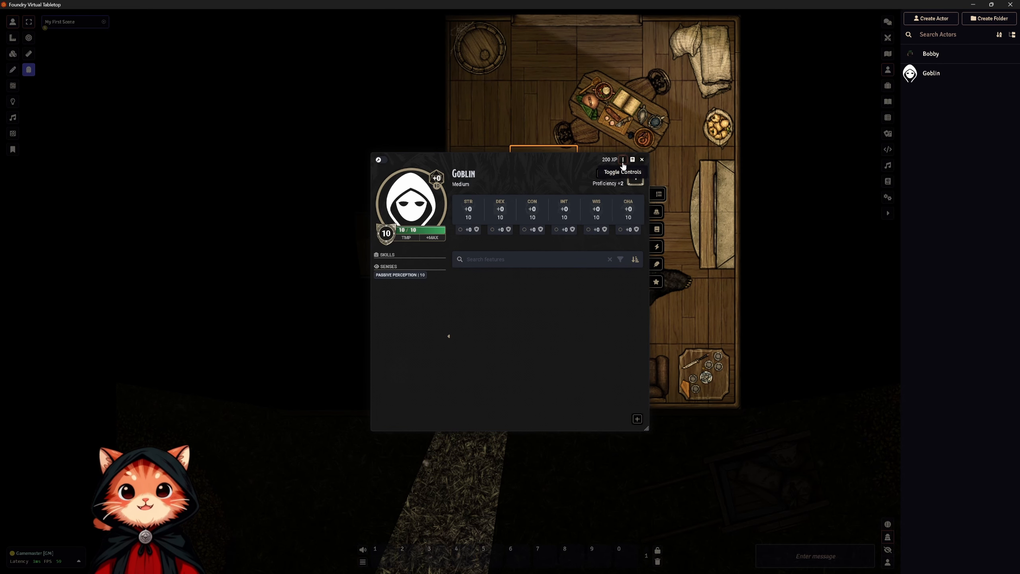
Browse for the Goblin prototype token's image and pick Goblin.webp from systems/dnd5e/tokens/humanoid.
click(623, 160)
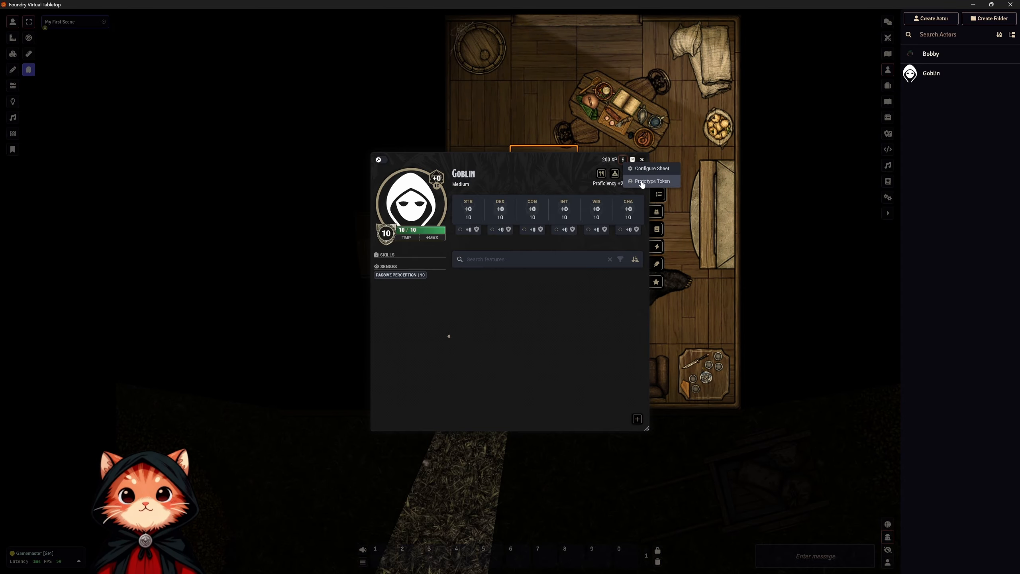
click(642, 182)
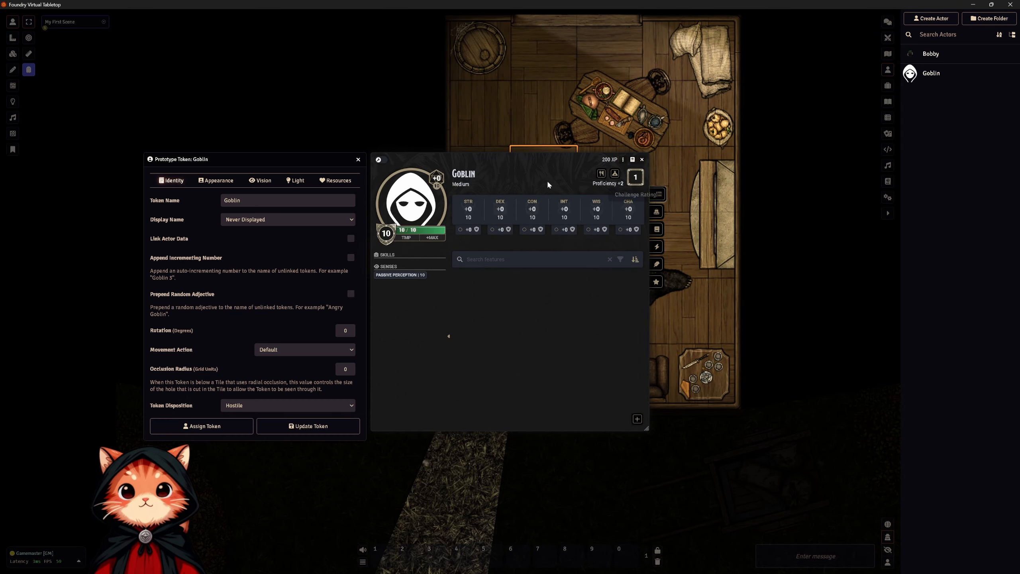
click(220, 180)
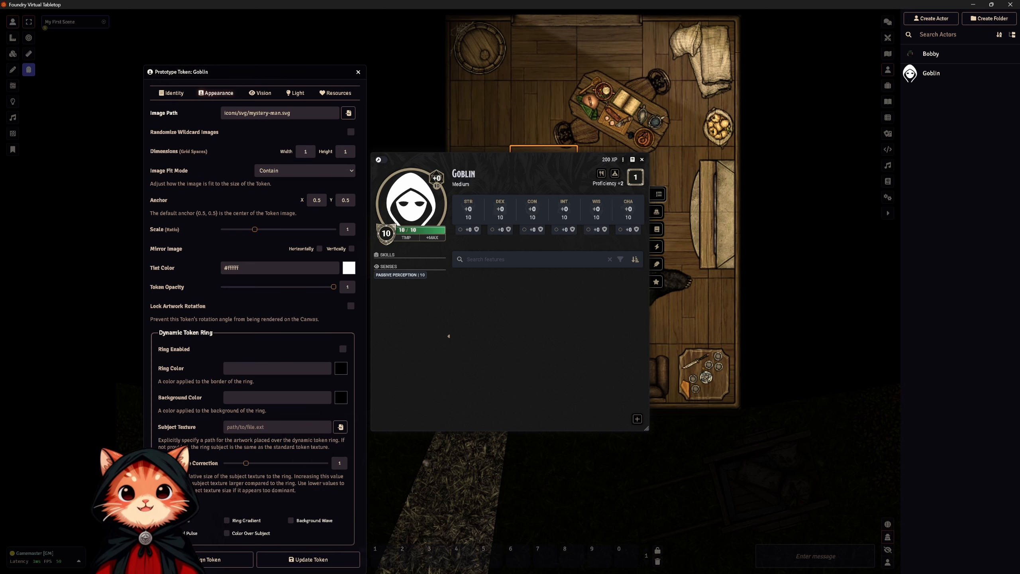
click(349, 114)
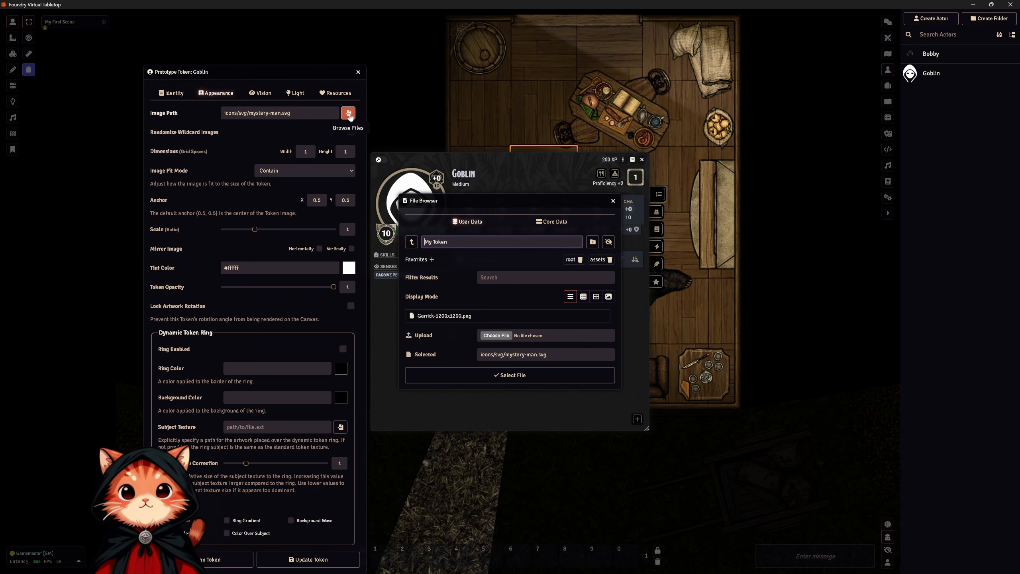
click(412, 243)
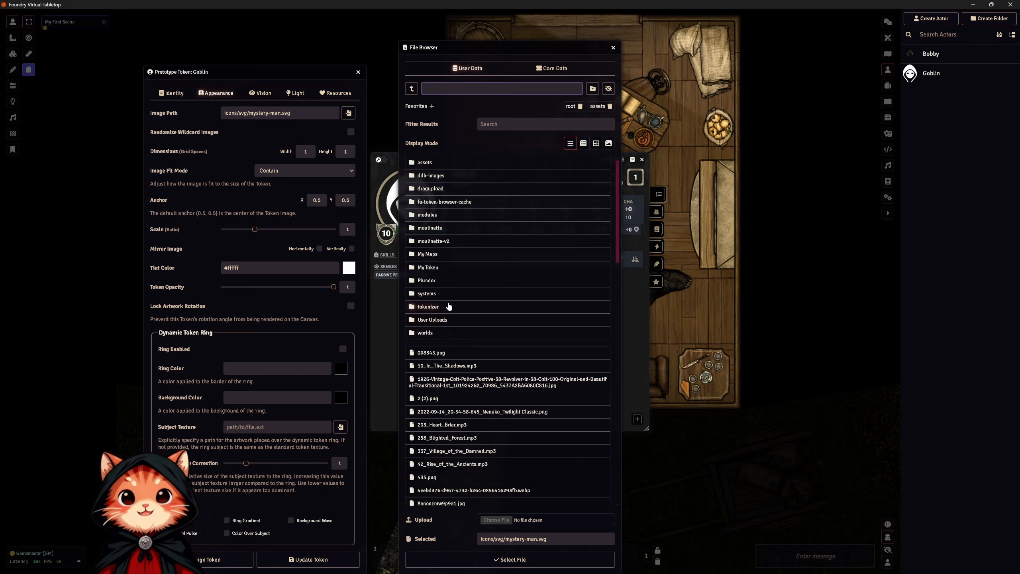
click(444, 294)
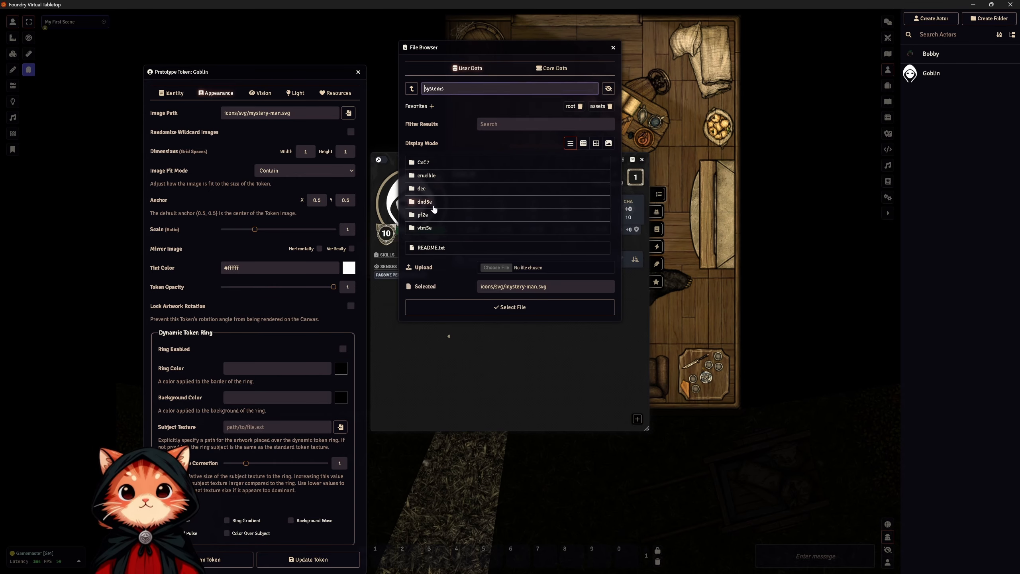
click(424, 202)
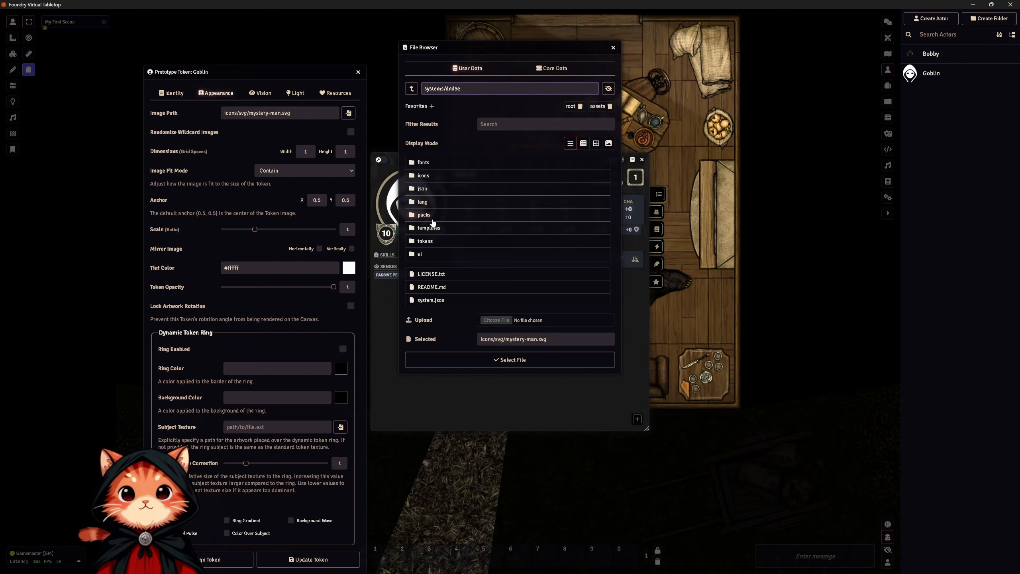
click(432, 242)
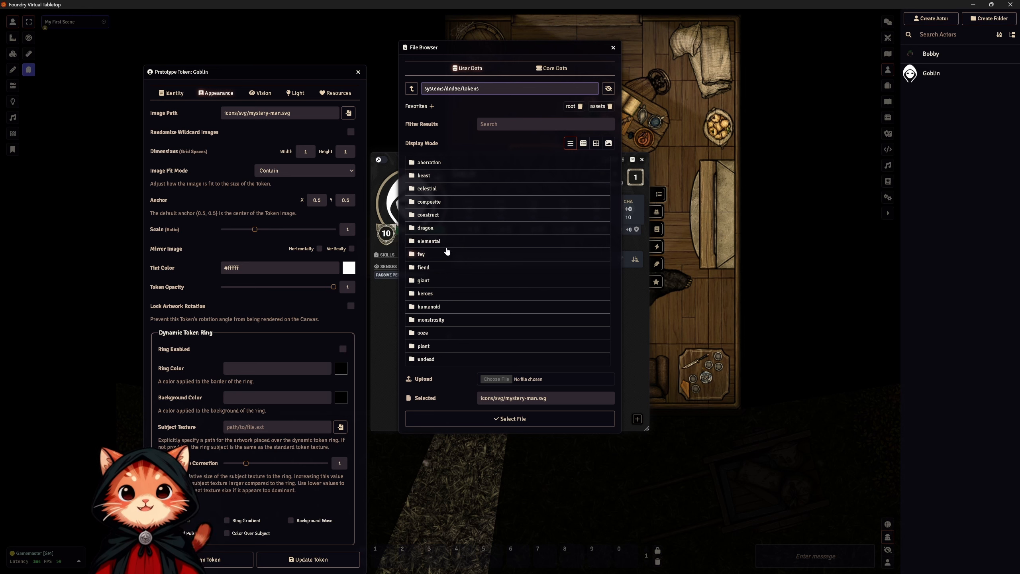
click(428, 307)
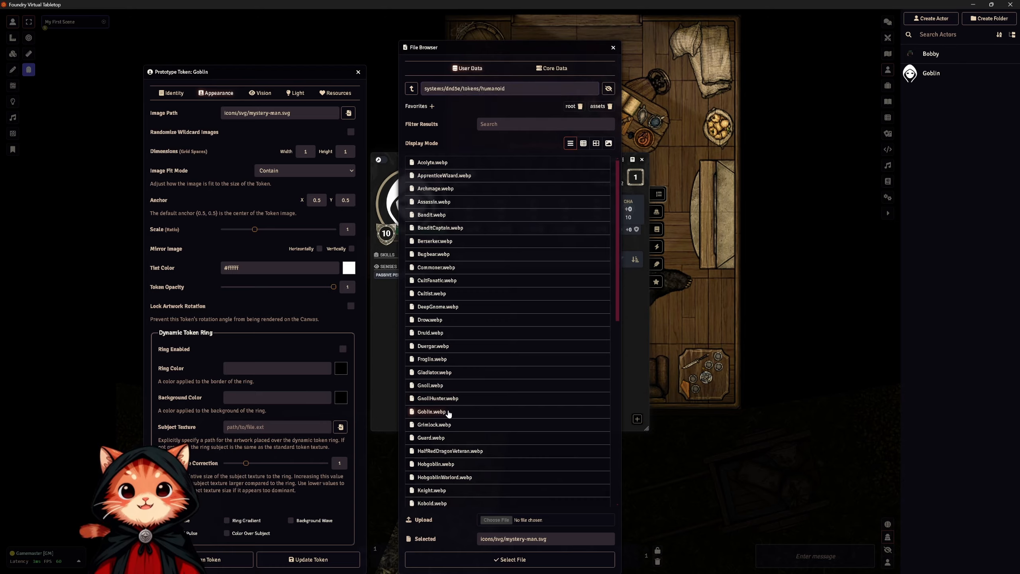
click(449, 412)
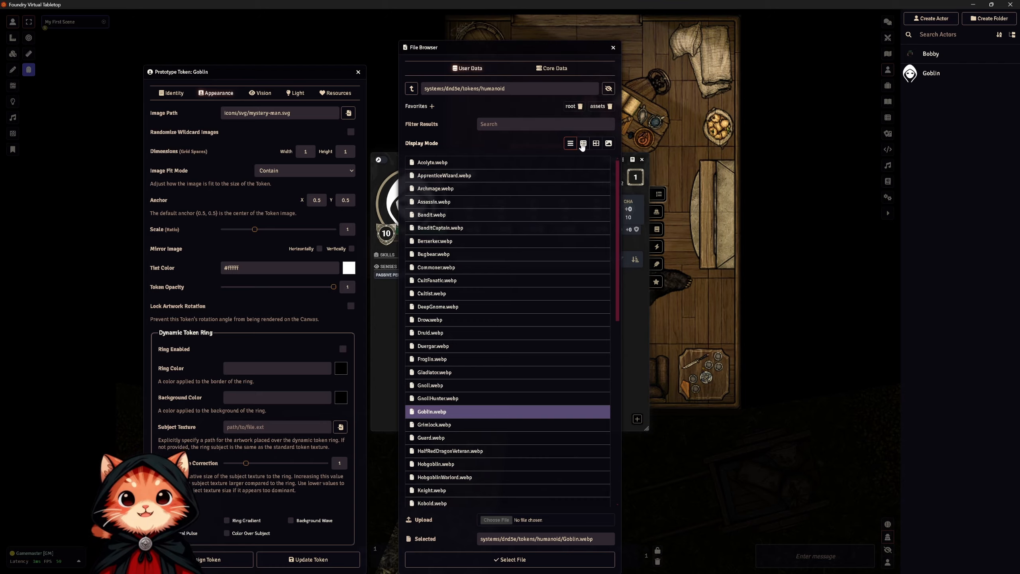
Preview the humanoid token images in the file browser's tile, list and thumbnail display modes.
click(596, 144)
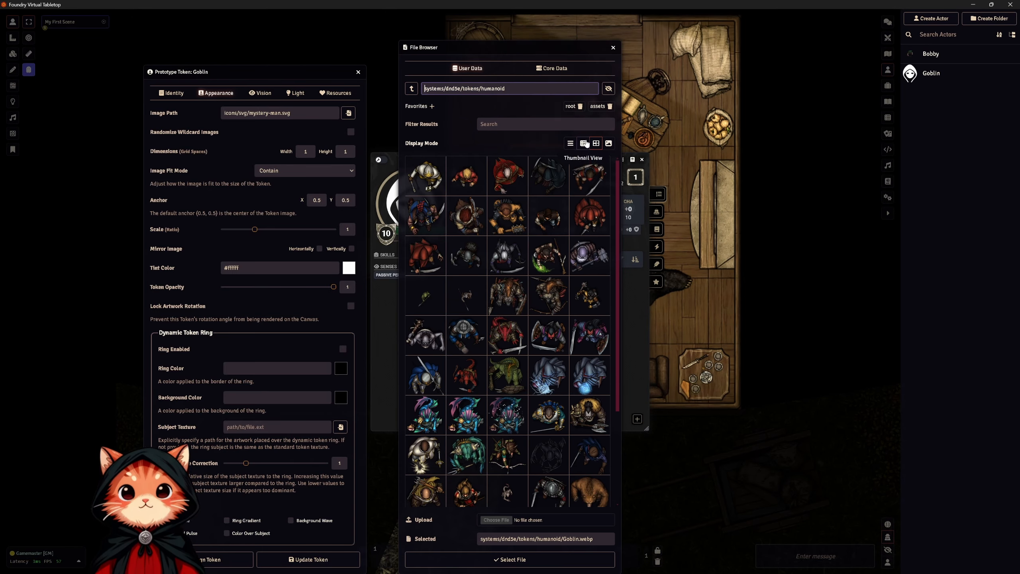
click(583, 143)
click(574, 144)
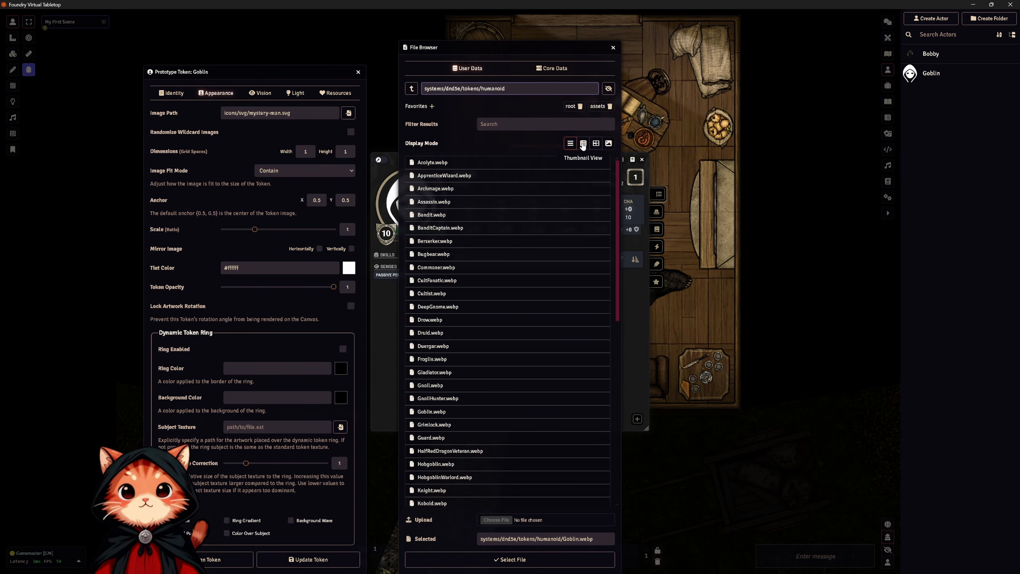
click(583, 144)
scroll(463, 353, down, 5)
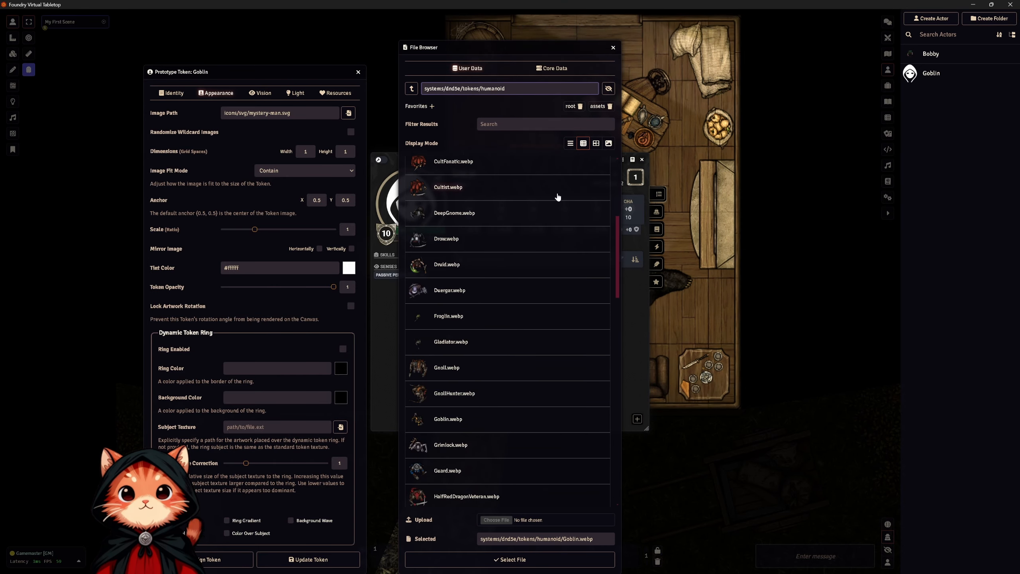
click(596, 143)
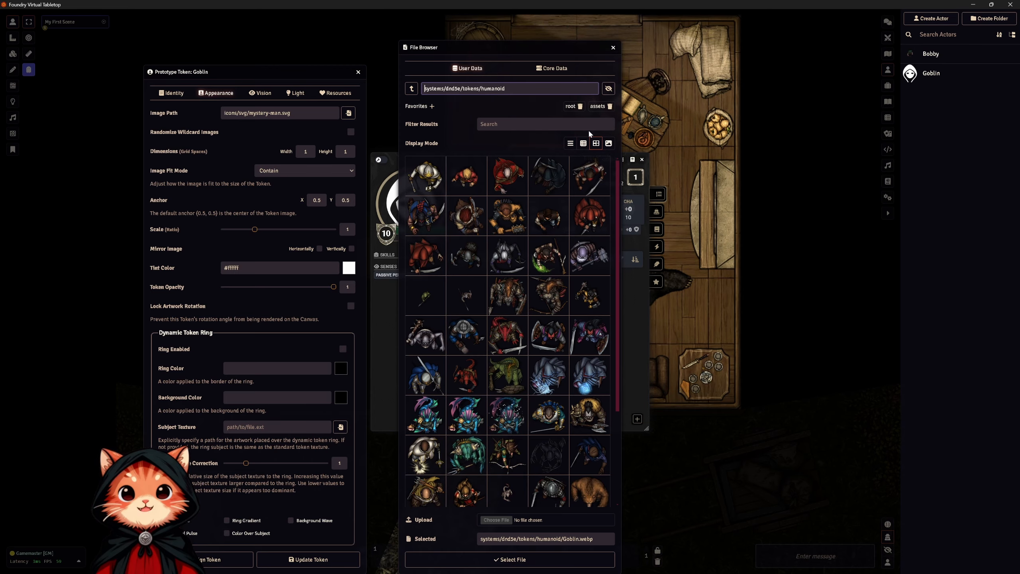
click(588, 142)
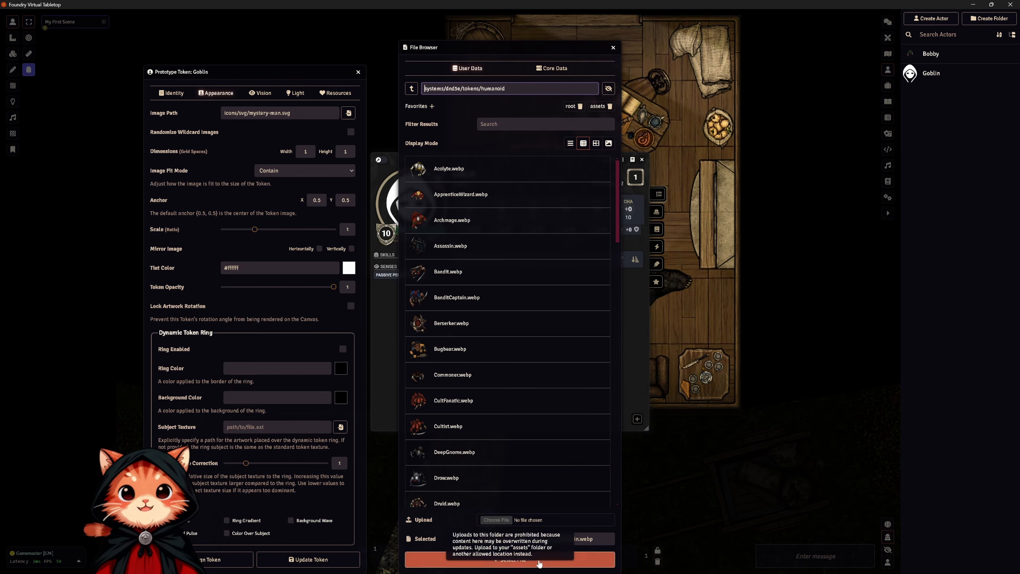
Apply Goblin.webp as the token image, update the Goblin's prototype token and close its sheet.
click(544, 560)
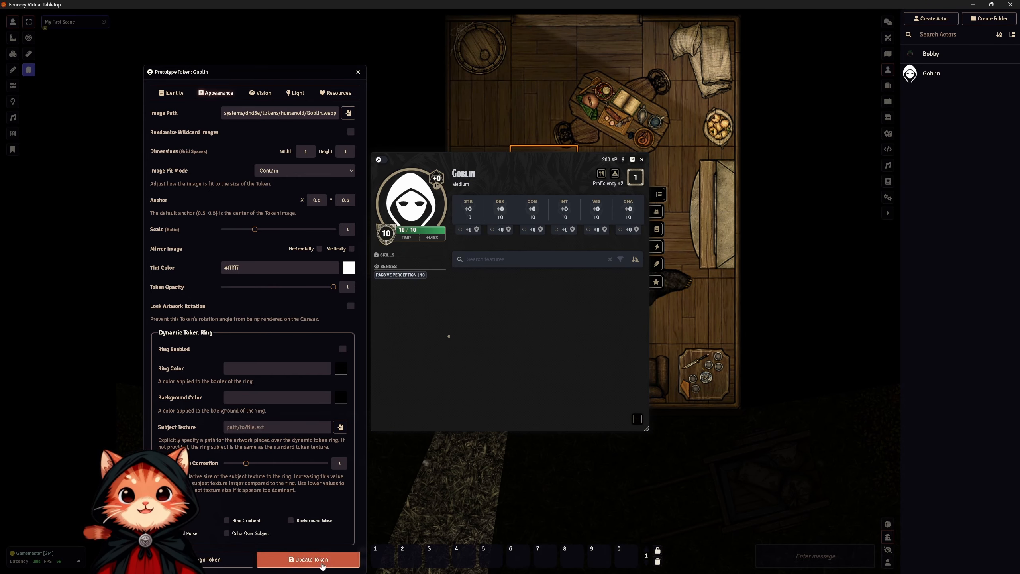
click(322, 560)
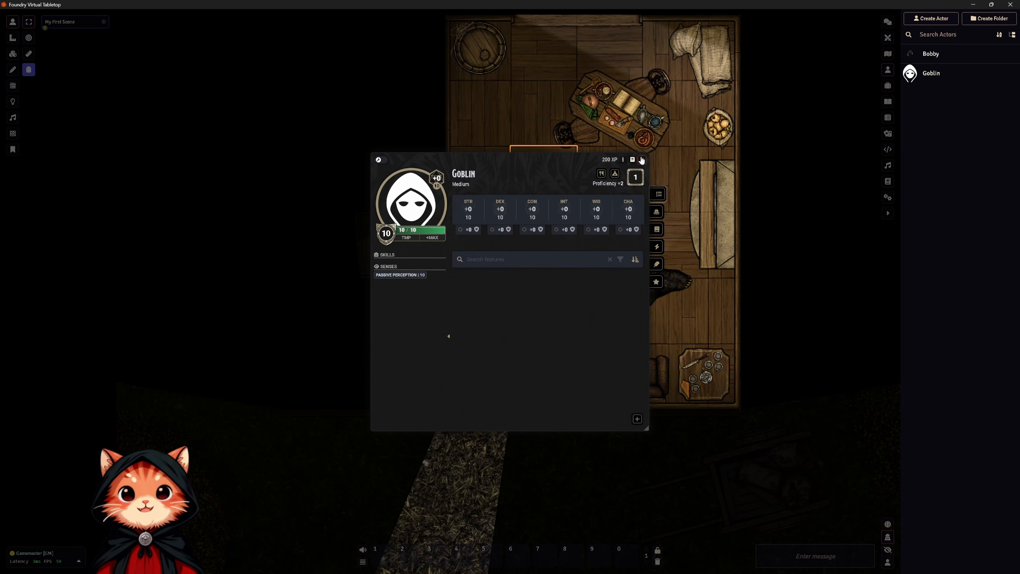
click(642, 159)
Place a Goblin token inside the cabin and move it to the square directly north of Bobby, beside the dining table.
drag(949, 75, 490, 305)
click(491, 305)
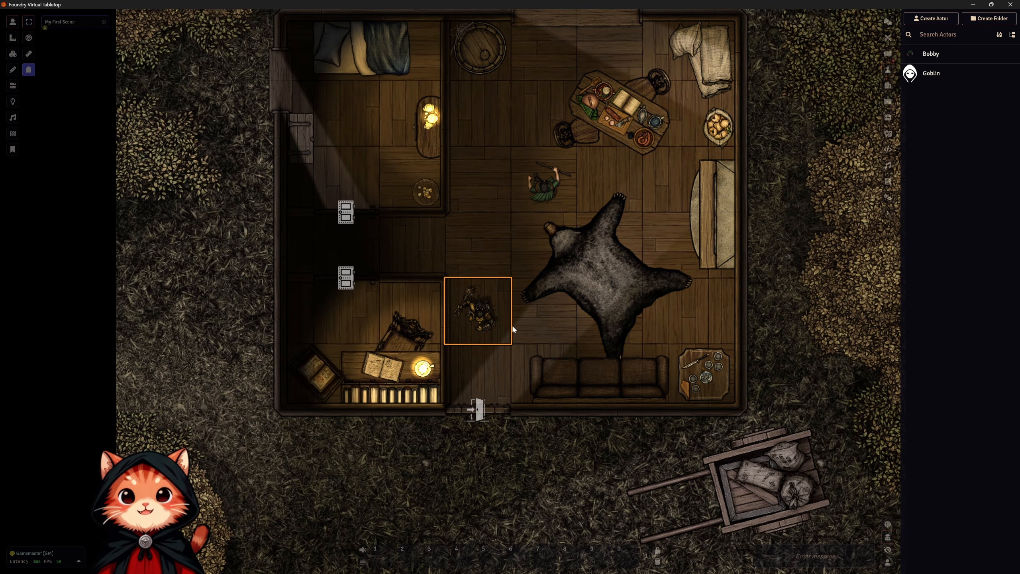
scroll(510, 331, down, 4)
drag(488, 307, 487, 241)
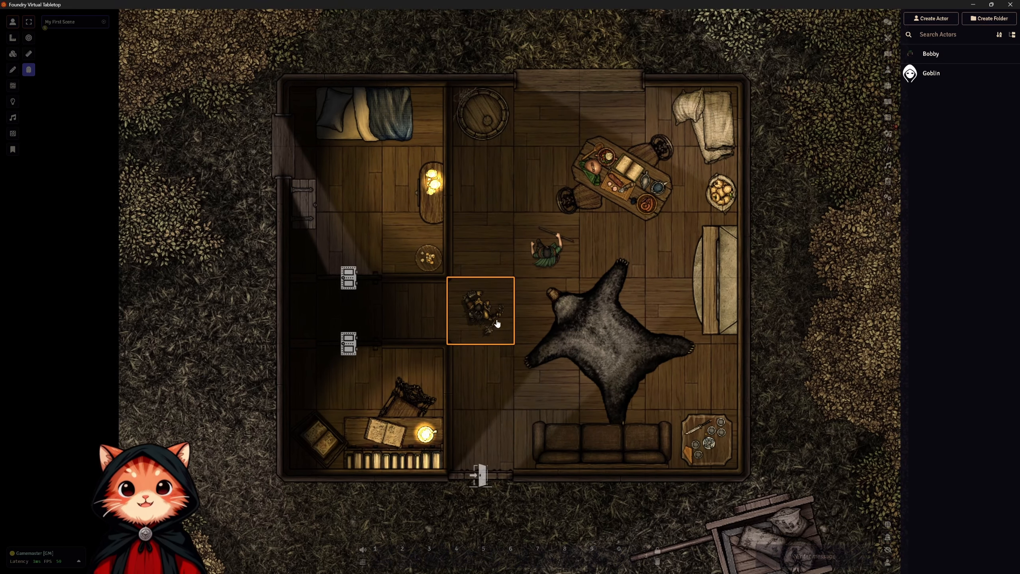
drag(497, 324, 566, 195)
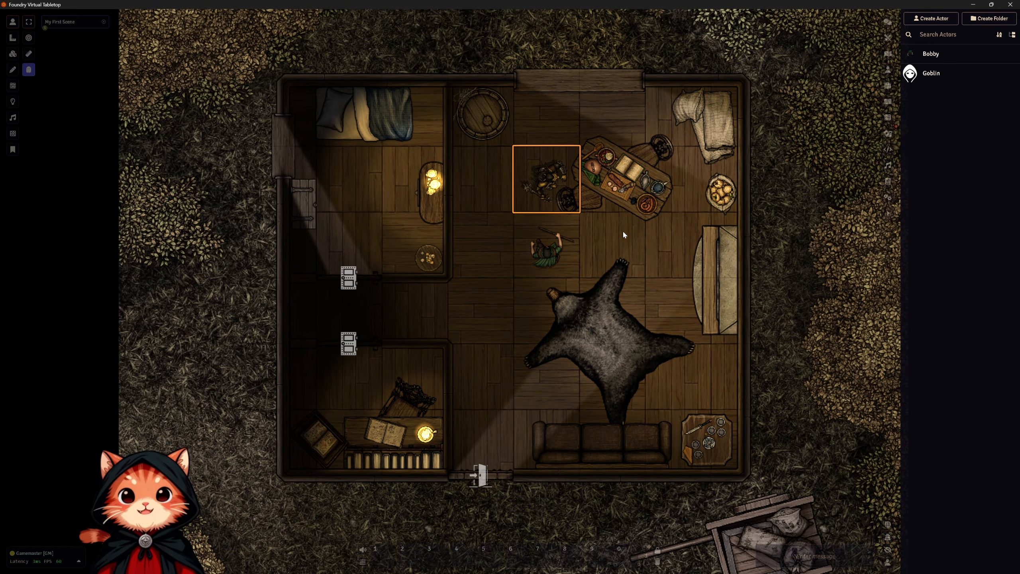
Move Bobby's token to the main-room square at the mouth of the hallway between the two western rooms.
click(558, 248)
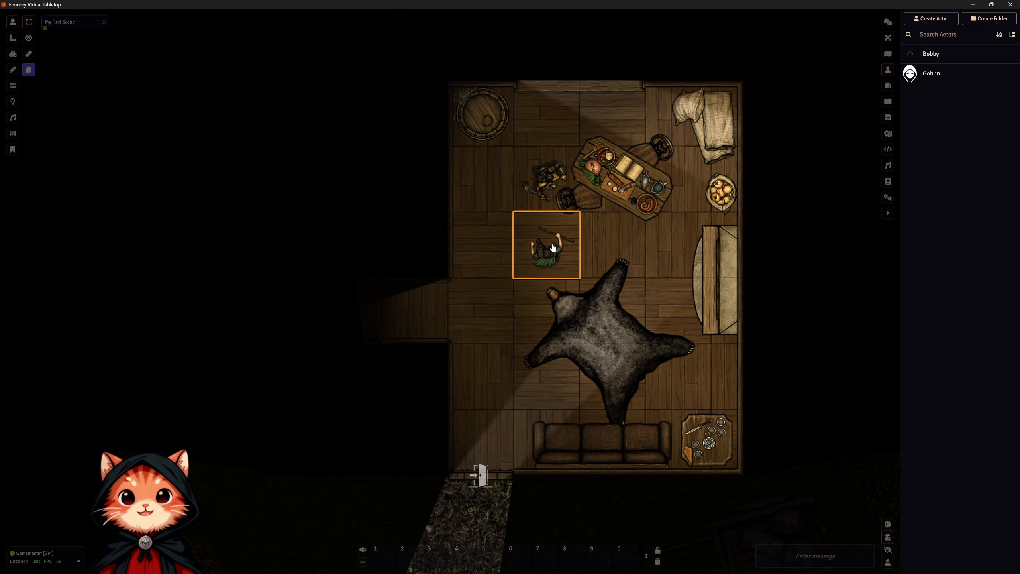
drag(558, 248, 540, 327)
drag(534, 294, 480, 309)
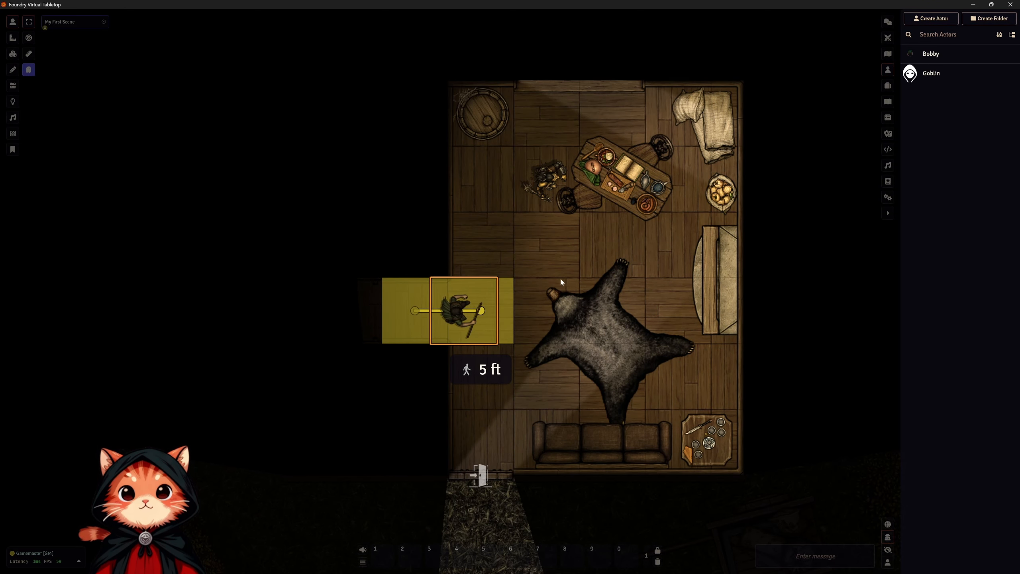
Move the Goblin token to the square directly east of Bobby and rotate it to face him.
click(547, 178)
drag(548, 176, 557, 252)
scroll(592, 314, down, 5)
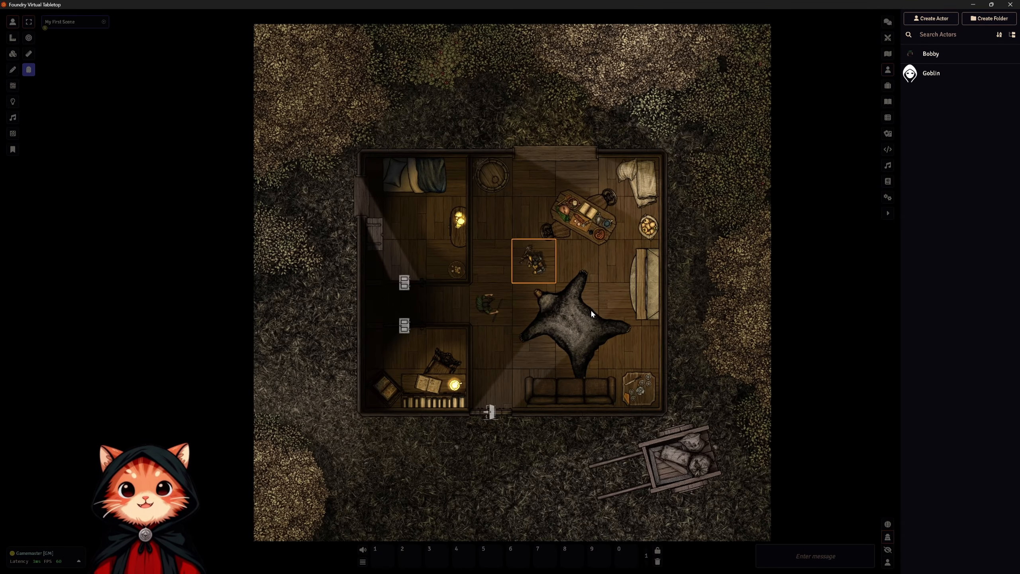
scroll(592, 314, up, 2)
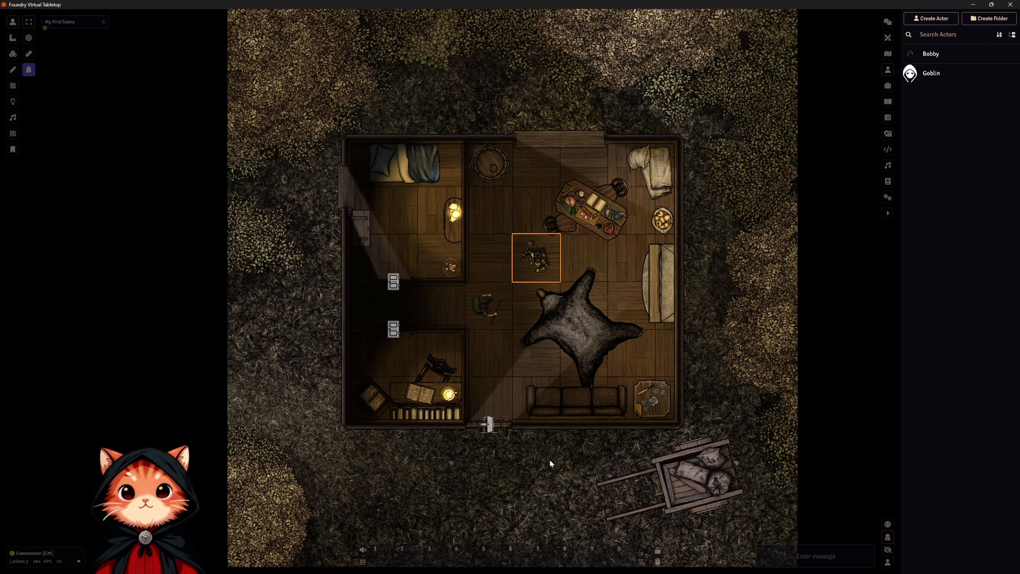
scroll(530, 257, up, 2)
scroll(528, 256, up, 3)
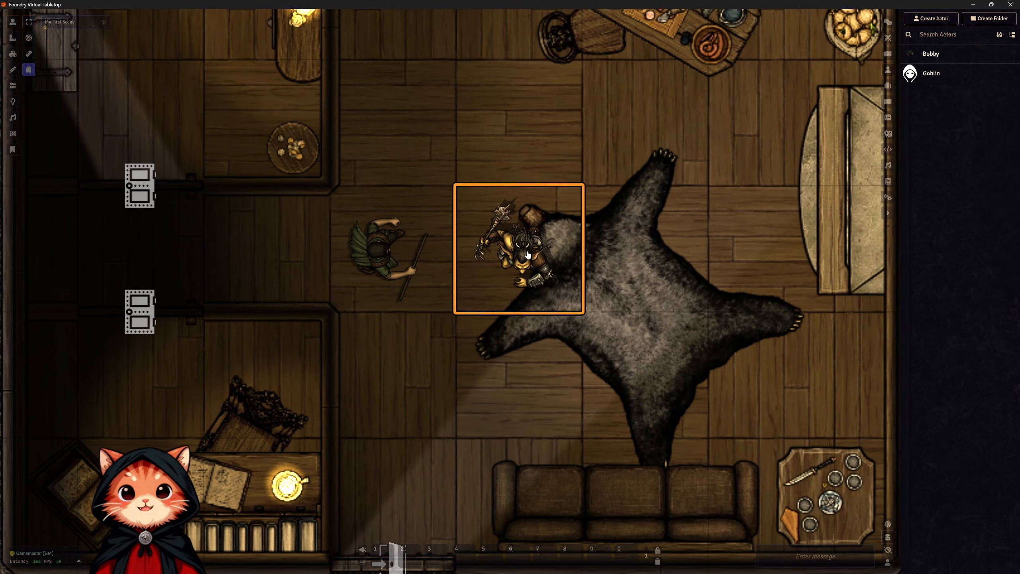
scroll(528, 255, down, 5)
scroll(528, 255, up, 3)
scroll(528, 255, down, 4)
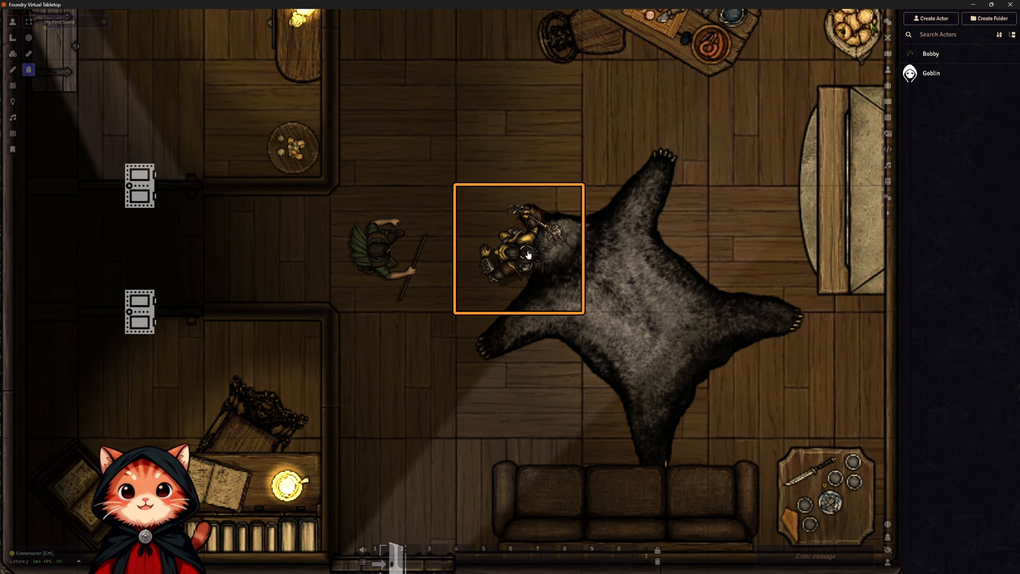
Review the Goblin's sheet from the actor directory and from its token, including its editable fields and hit points settings.
click(926, 74)
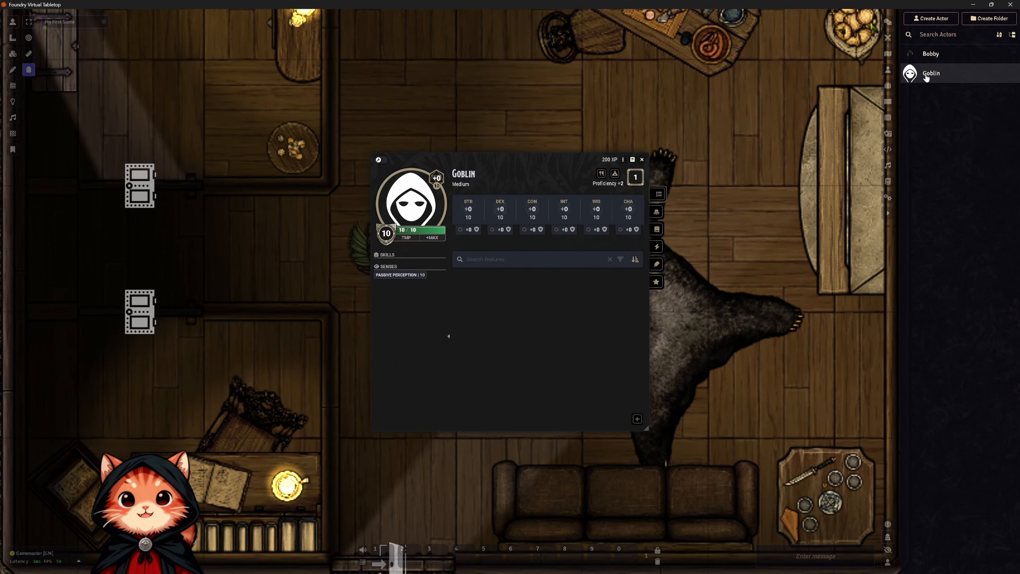
click(642, 159)
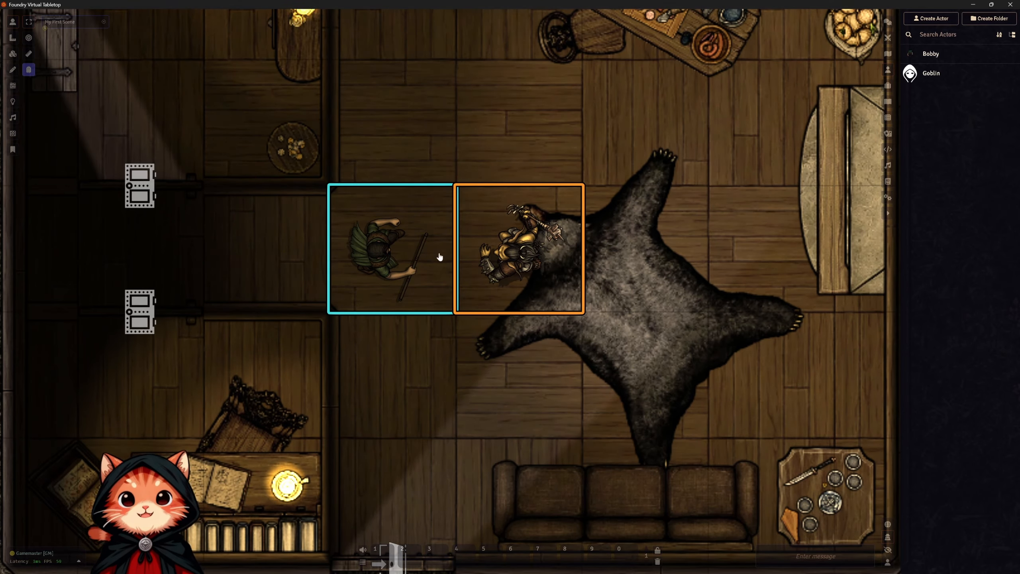
double_click(493, 253)
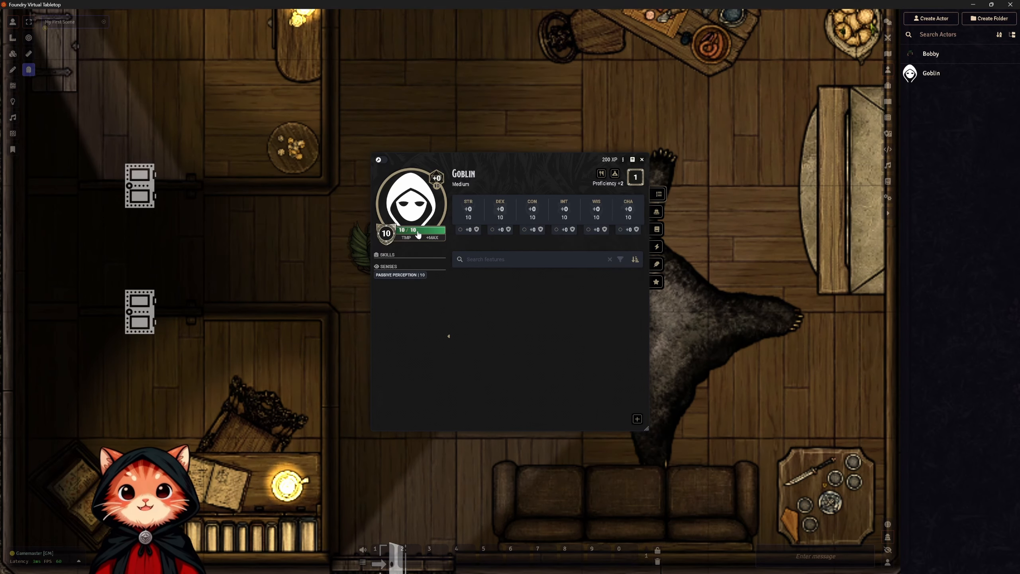
click(380, 160)
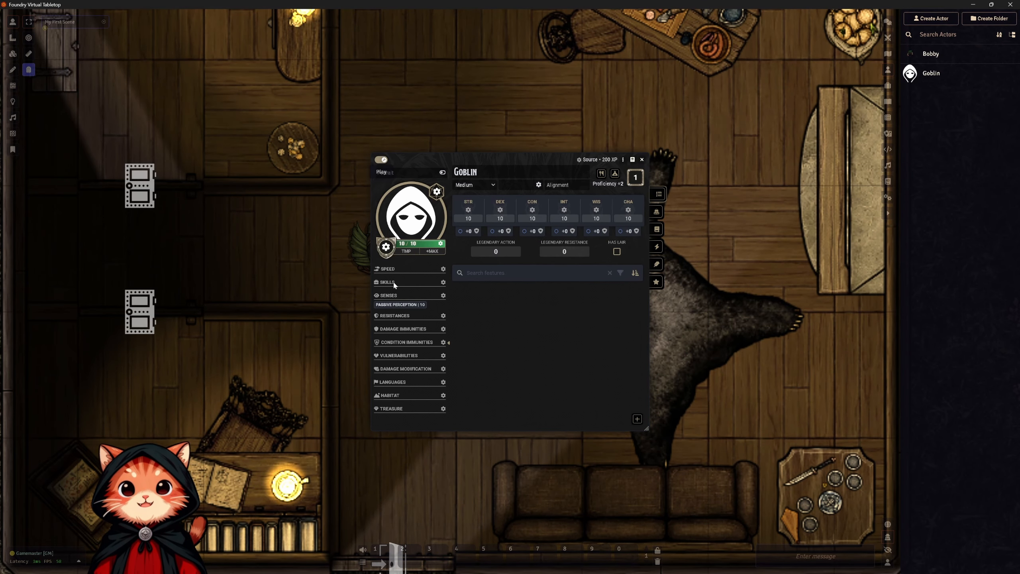
click(441, 244)
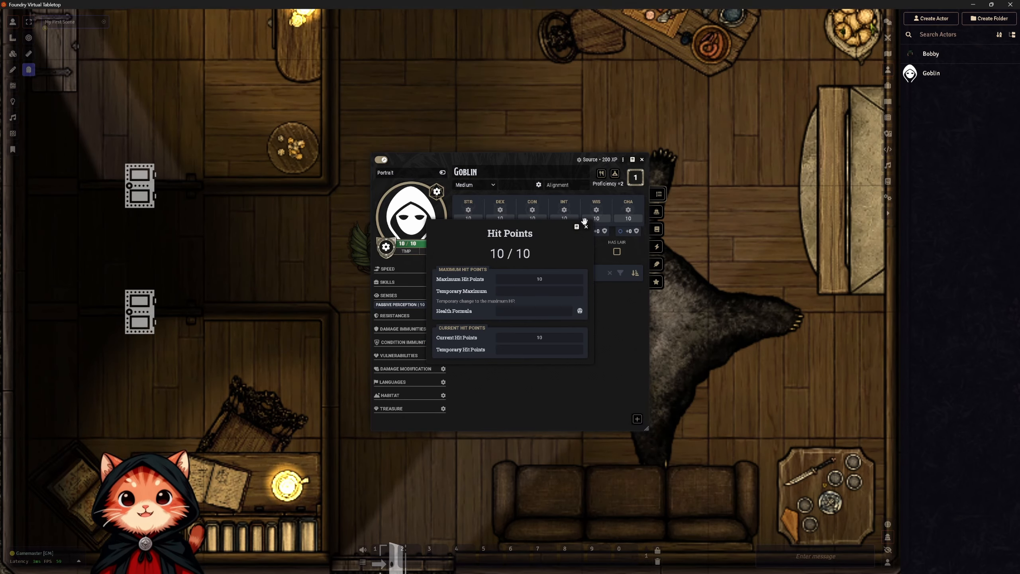
click(587, 227)
click(380, 160)
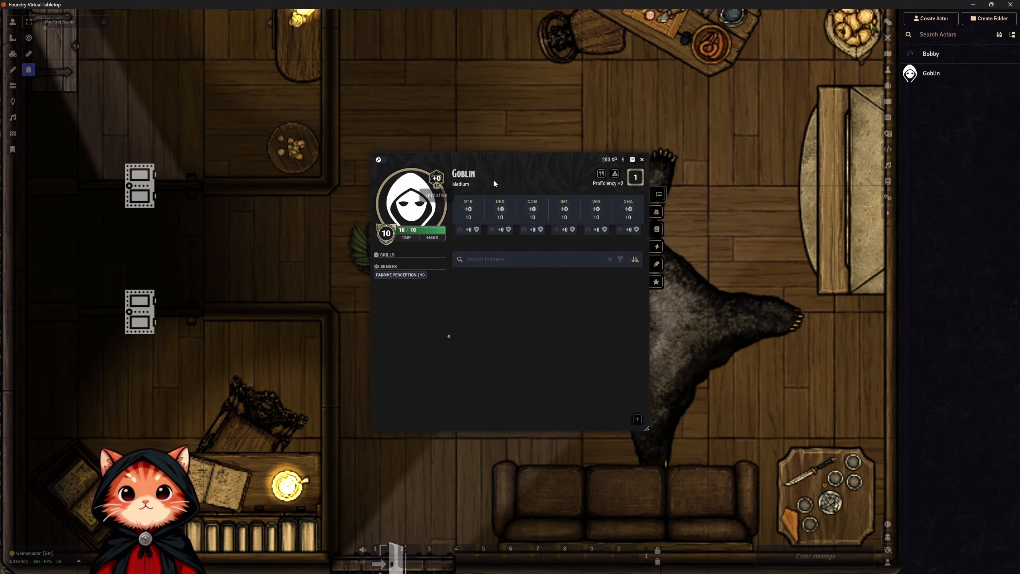
click(642, 160)
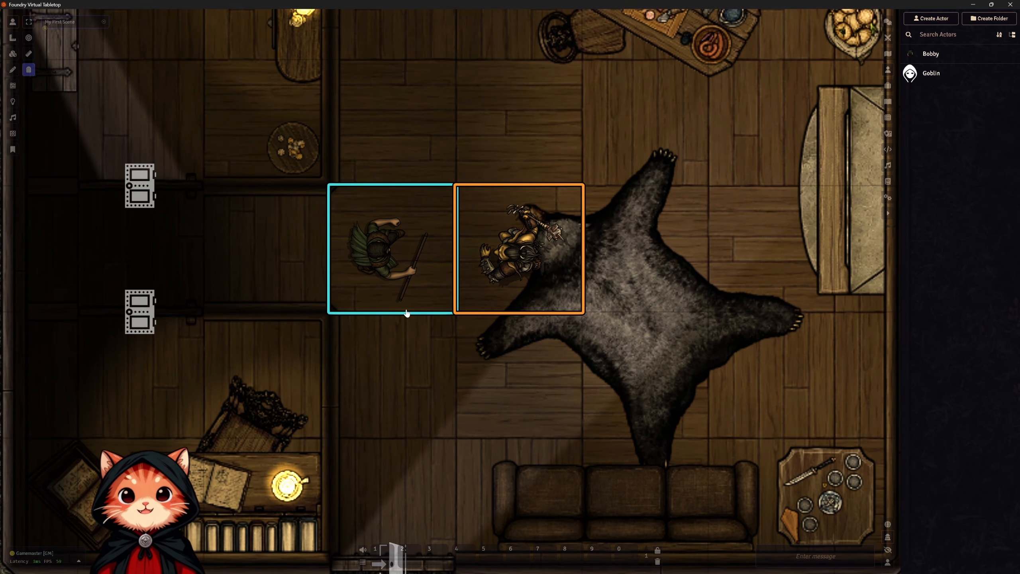
Delete the placed Goblin token and open the Actors compendium from D&D Modern Content.
key(Delete)
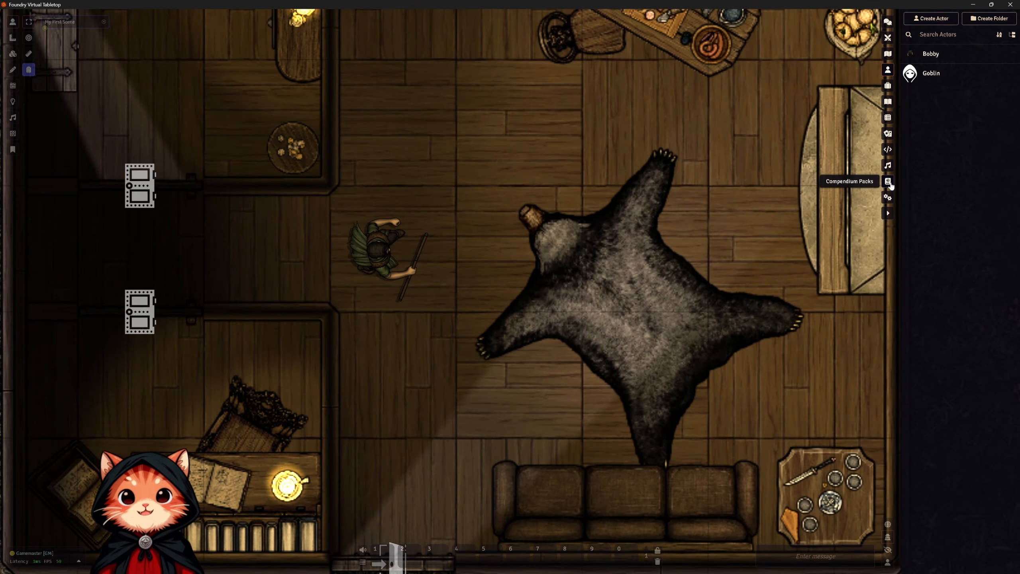
click(889, 181)
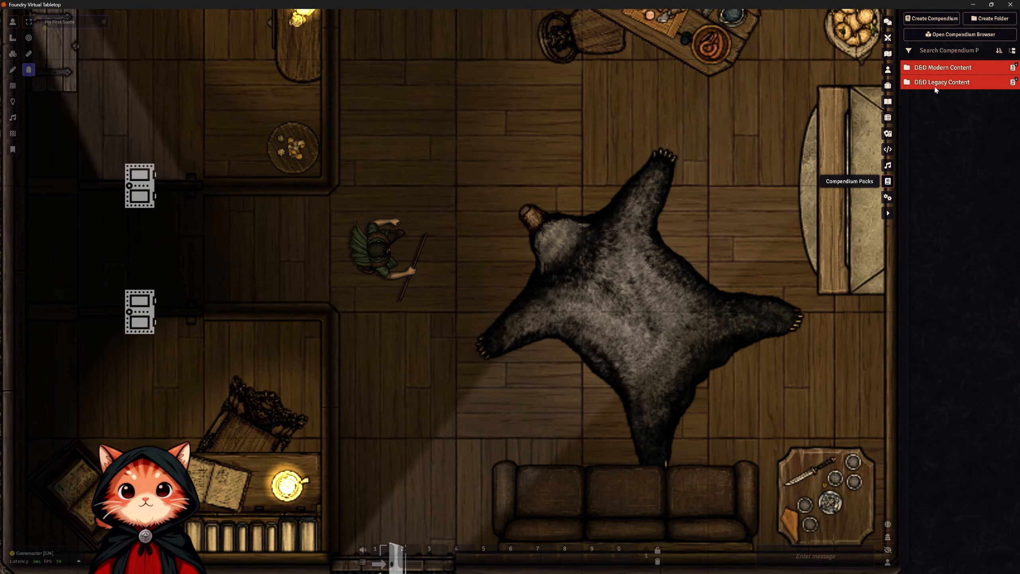
click(943, 68)
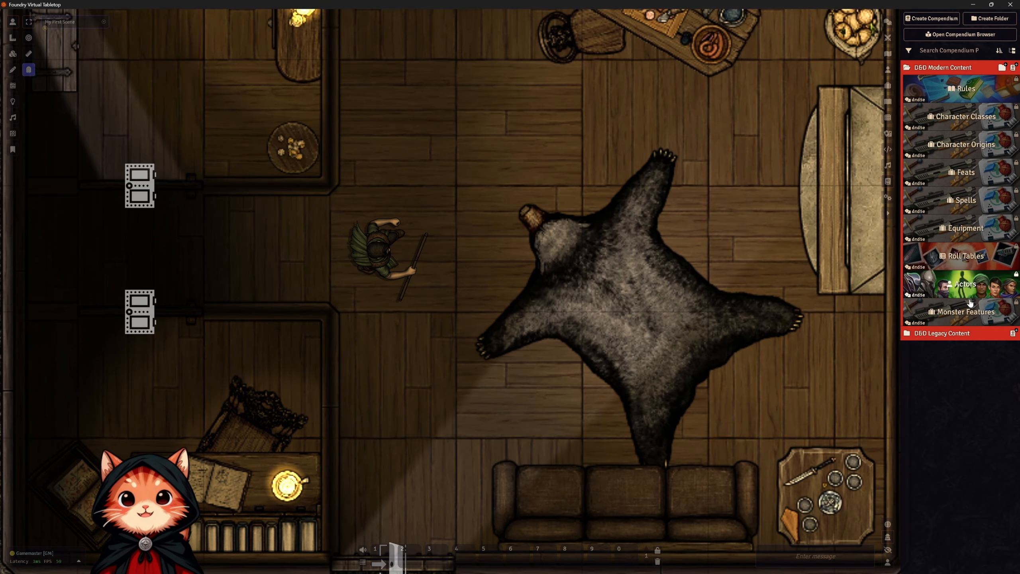
click(964, 286)
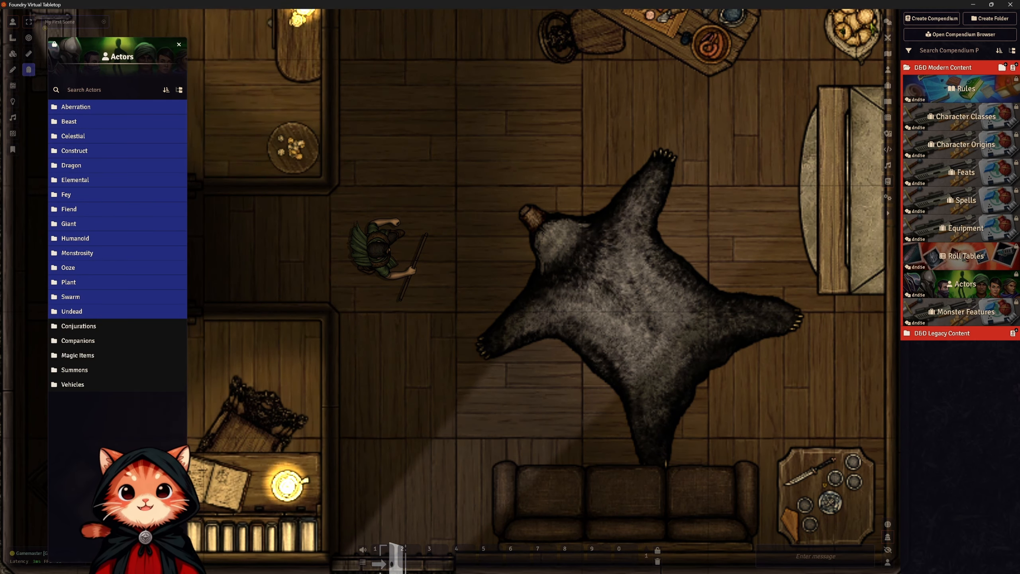
Search the Actors compendium for "gob" and place a Goblin Warrior on the square directly east of Bobby.
click(111, 89)
text(go)
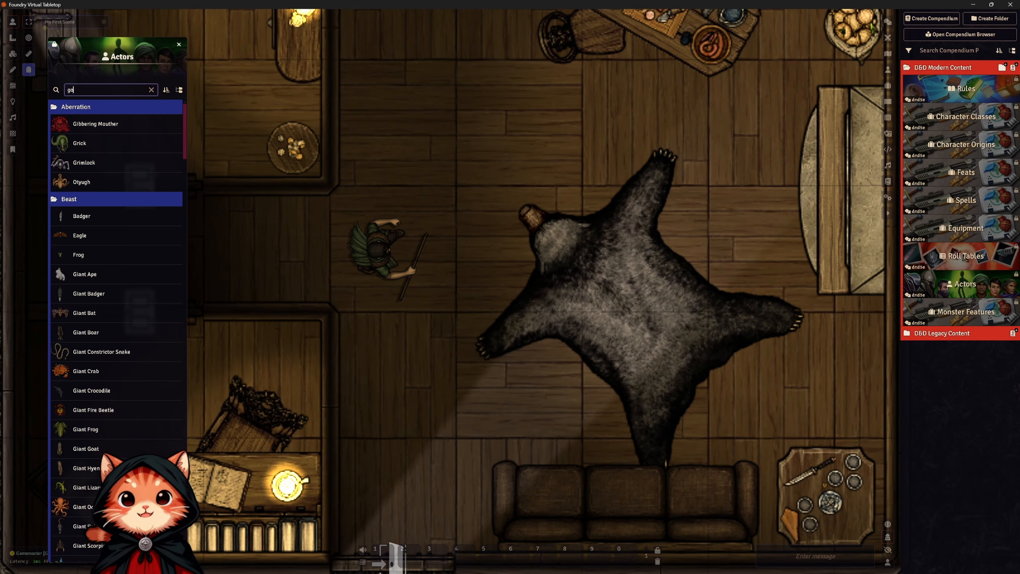
text(b)
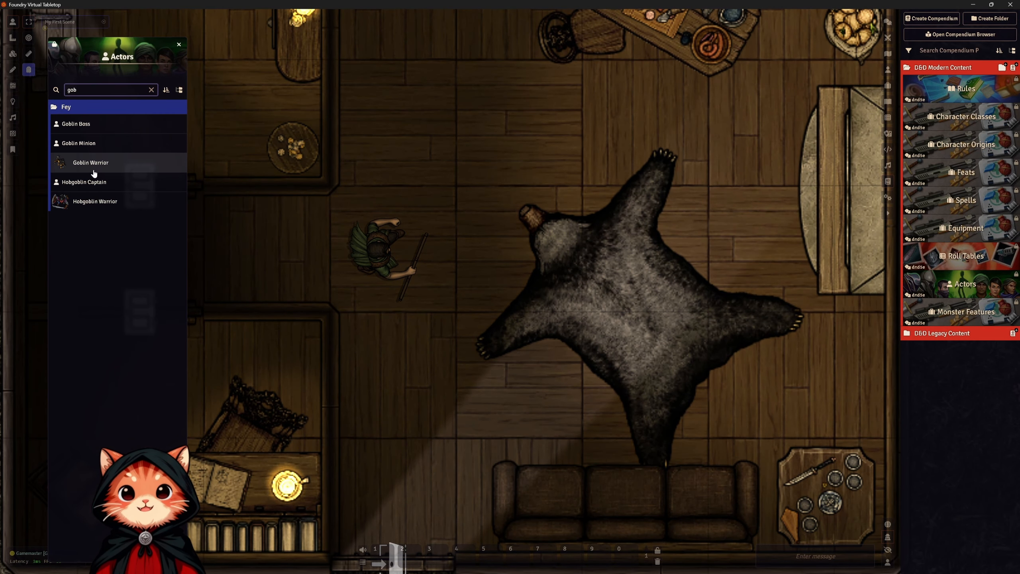
drag(116, 167, 485, 270)
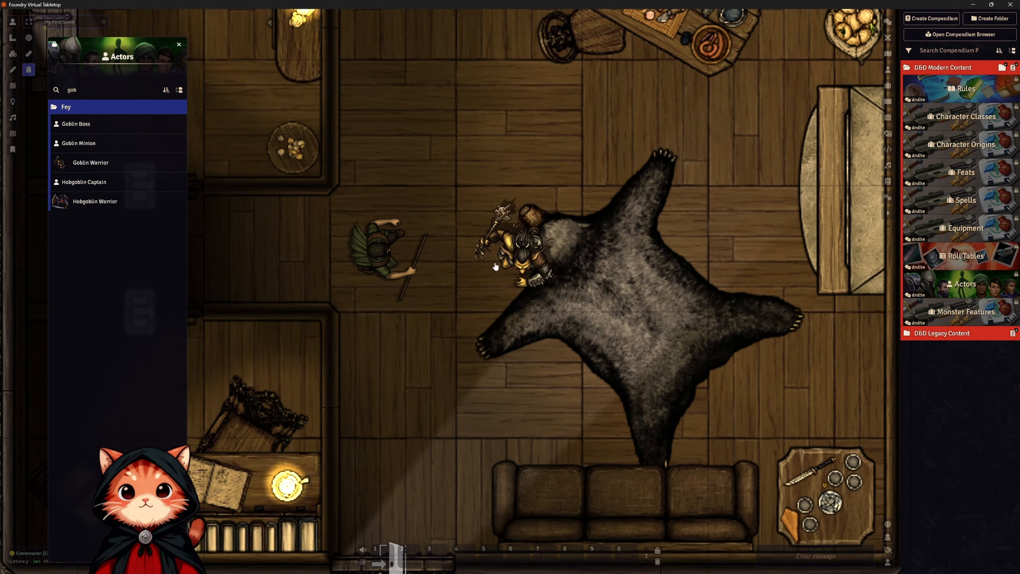
Review the placed Goblin Warrior's sheet, collapse and expand the Fey folder, and close the Actors compendium.
double_click(518, 246)
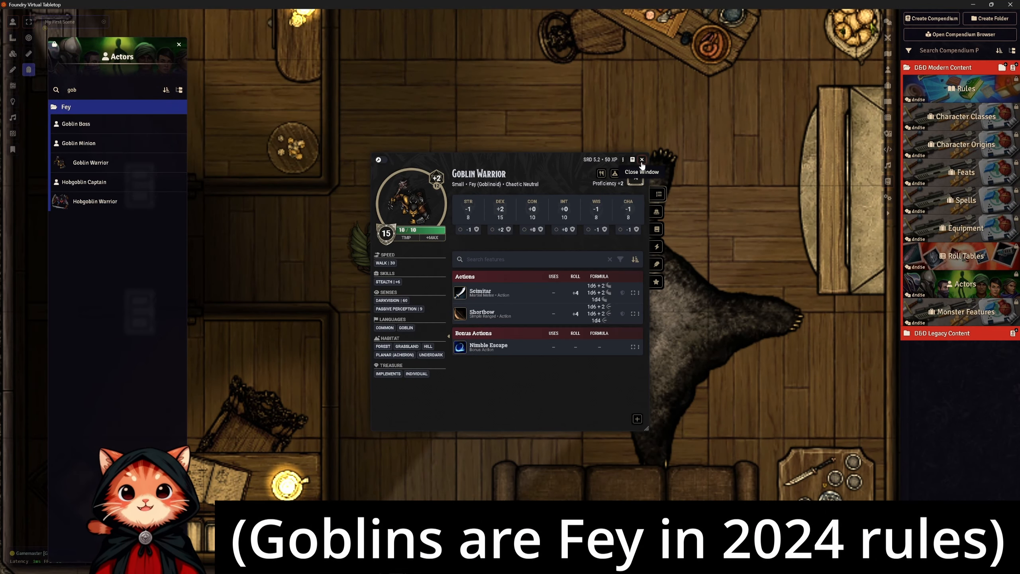
click(642, 160)
click(63, 108)
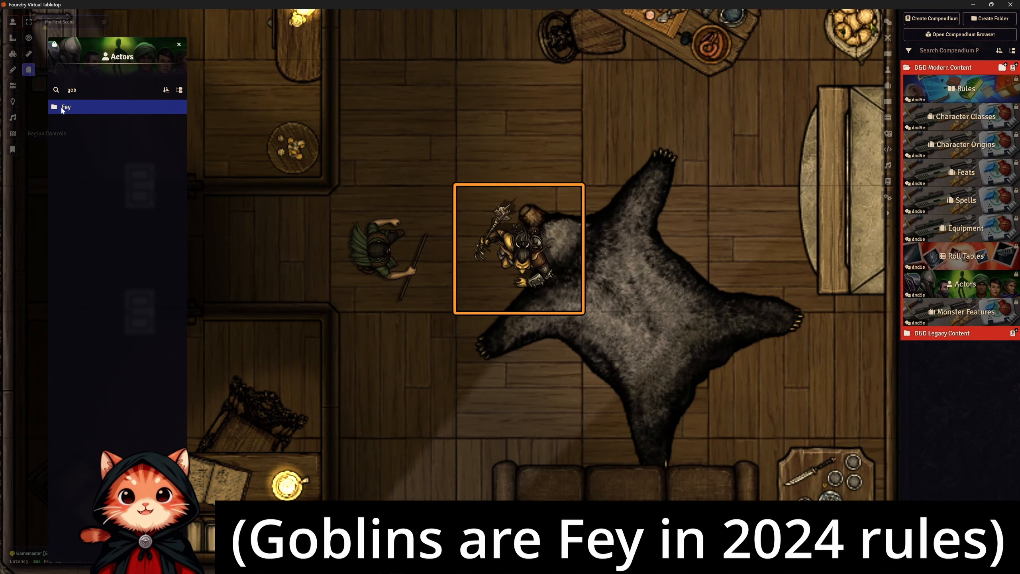
click(62, 108)
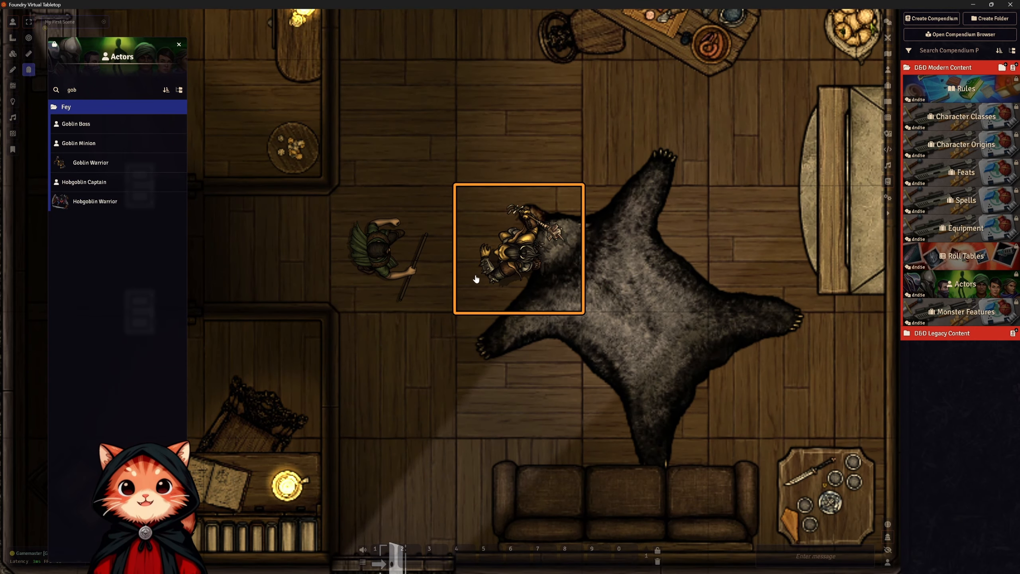
click(179, 45)
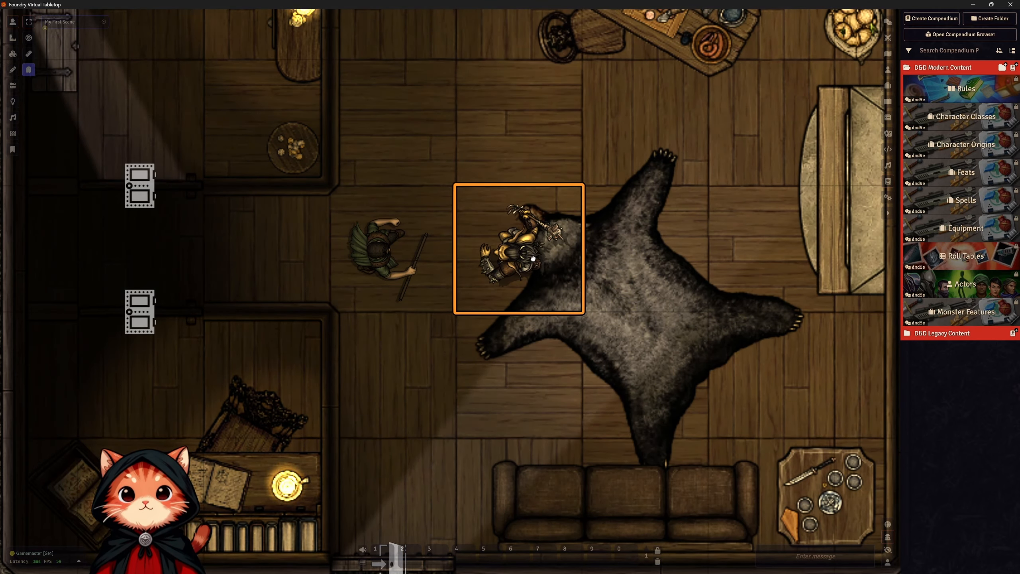
Reopen the Goblin Warrior's sheet, reposition it east of the token and view another section of the sheet.
double_click(532, 256)
drag(514, 167, 738, 152)
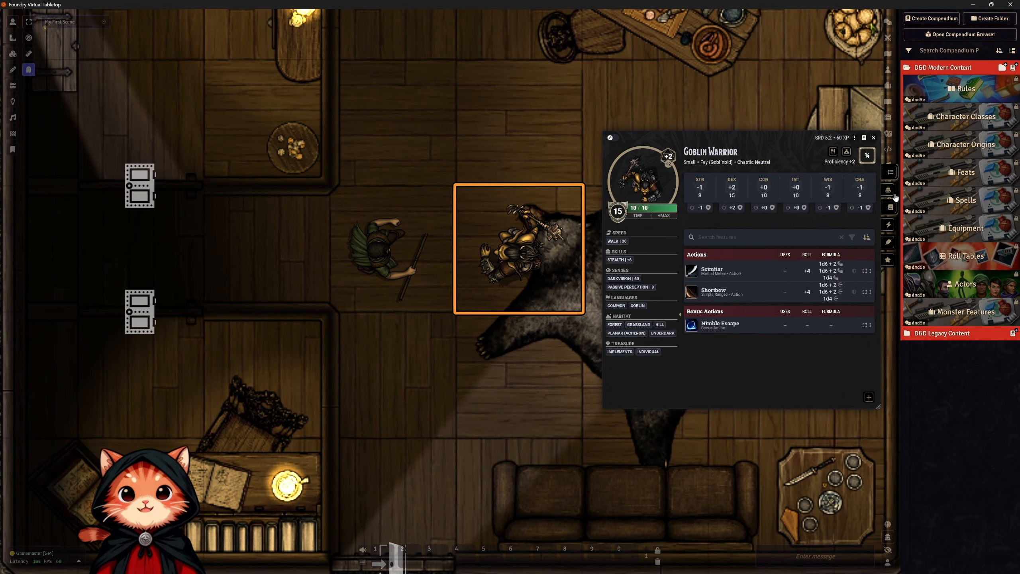
click(889, 207)
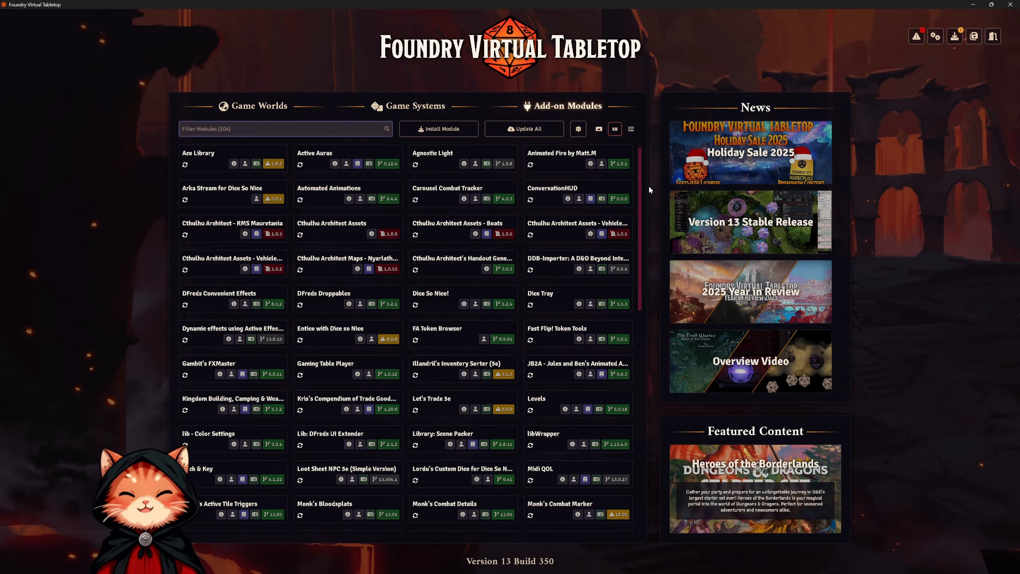
Show the Game Worlds list on the Foundry setup screen.
click(255, 108)
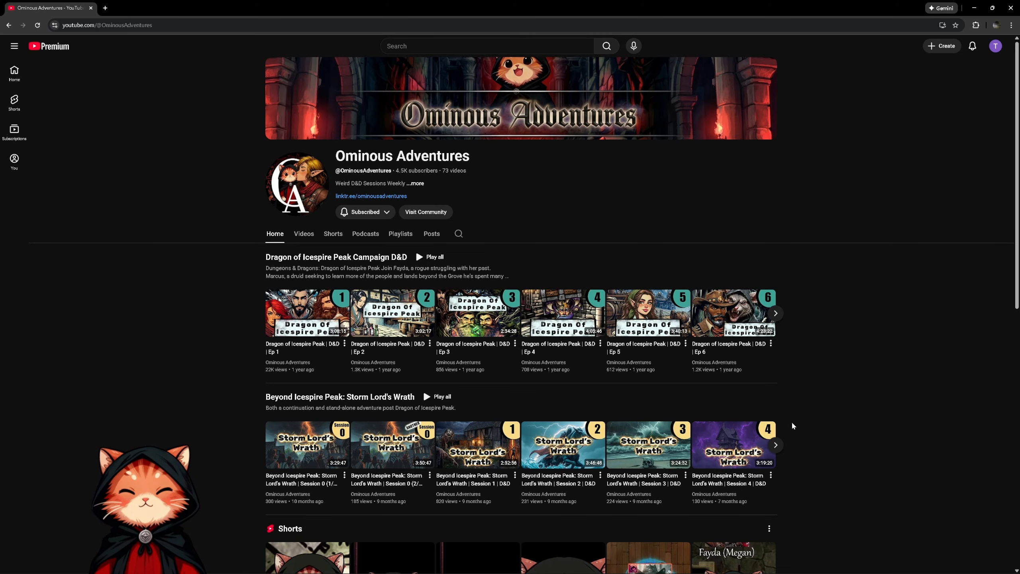
Browse the Ominous Adventures YouTube channel page past its campaign playlists to the Shorts.
scroll(800, 423, down, 1)
scroll(801, 423, down, 1)
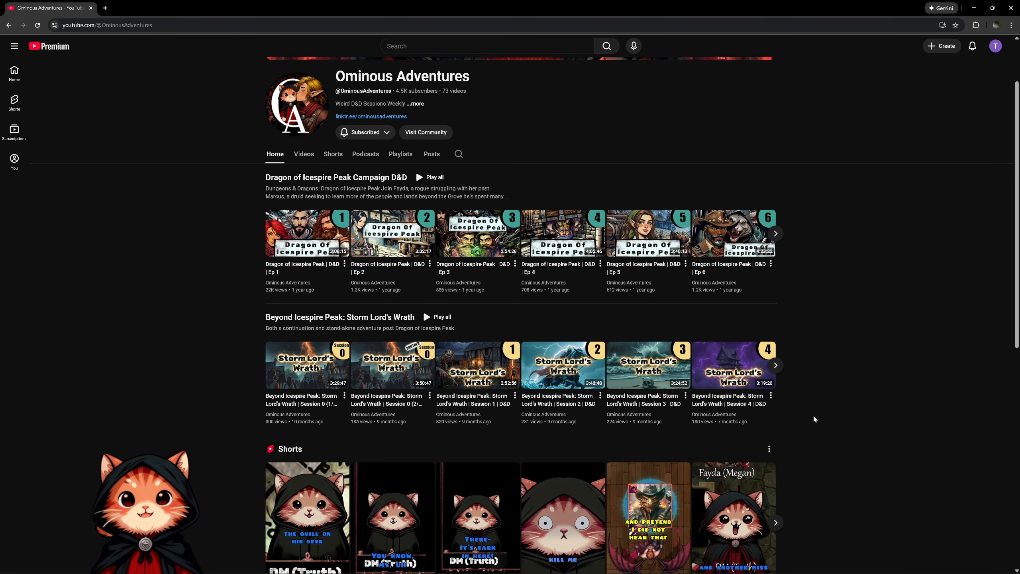
scroll(818, 420, down, 1)
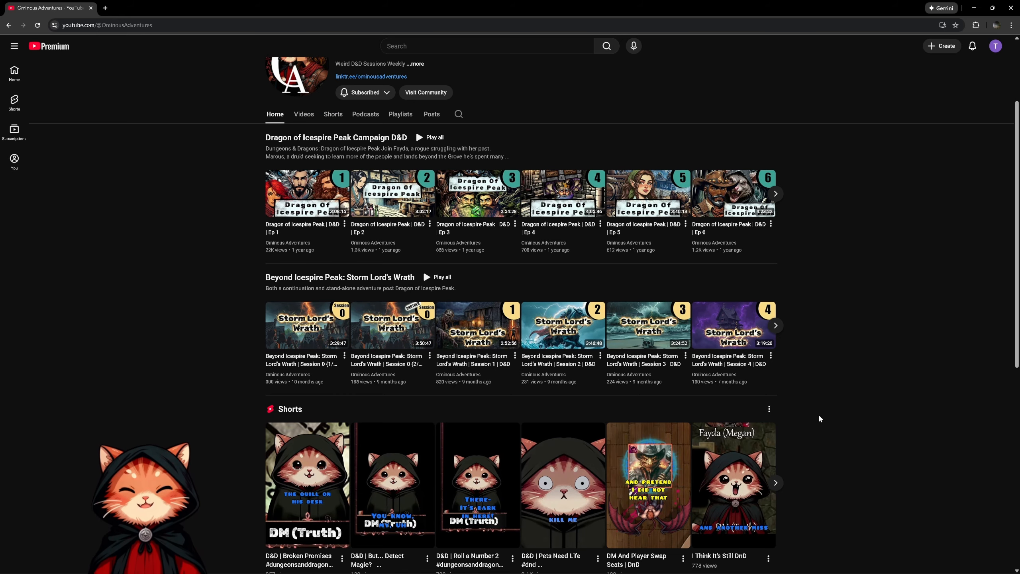